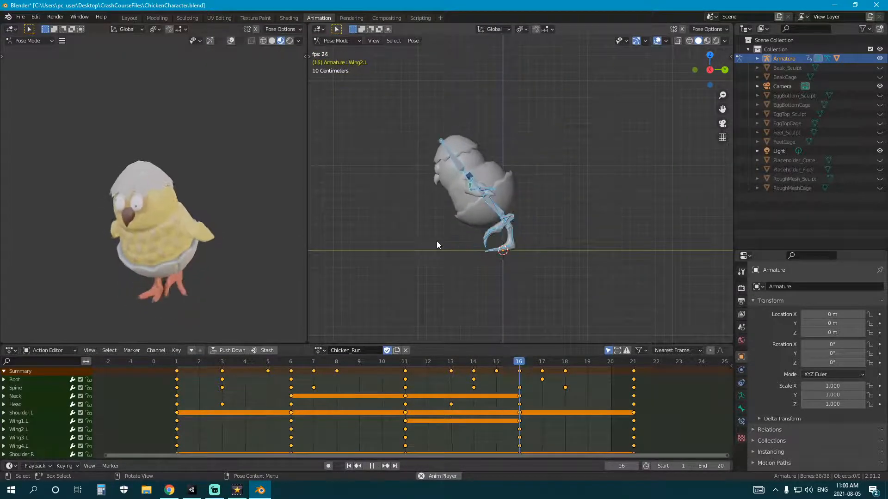
Stop the Chicken_Run animation playback and examine the armature's pose from the side
key(space)
scroll(460, 283, up, 4)
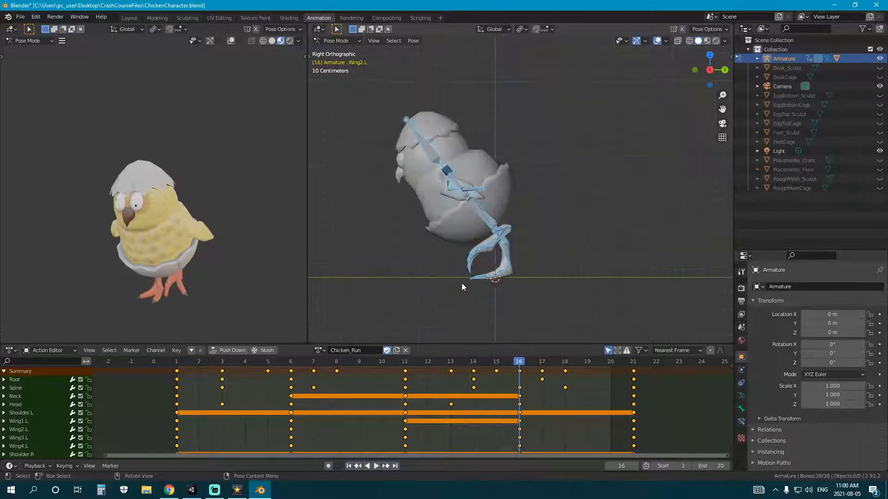
shift+middle_drag(460, 285, 425, 293)
scroll(462, 284, down, 2)
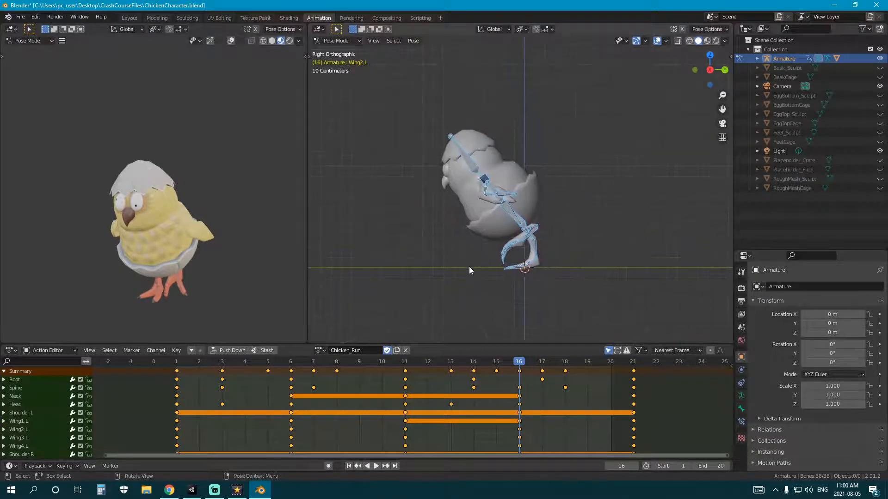
shift+middle_drag(524, 269, 489, 272)
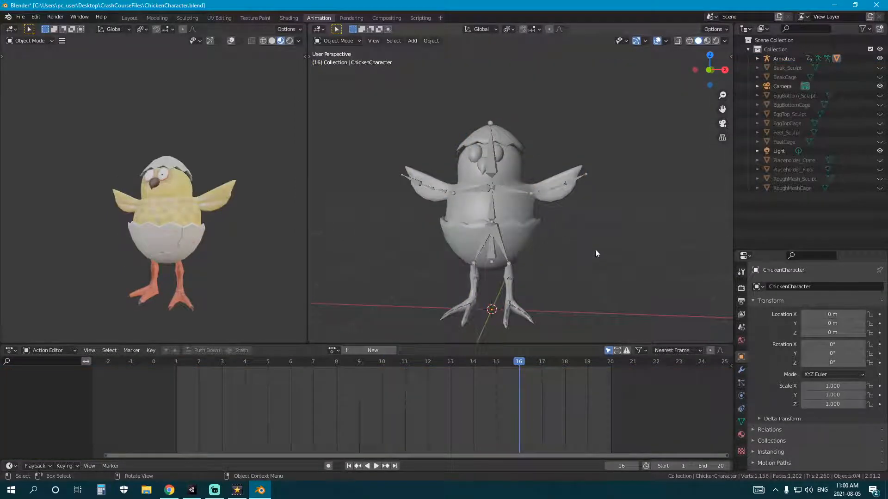
Select the chicken mesh together with its armature and start an FBX export into the Models folder
click(503, 184)
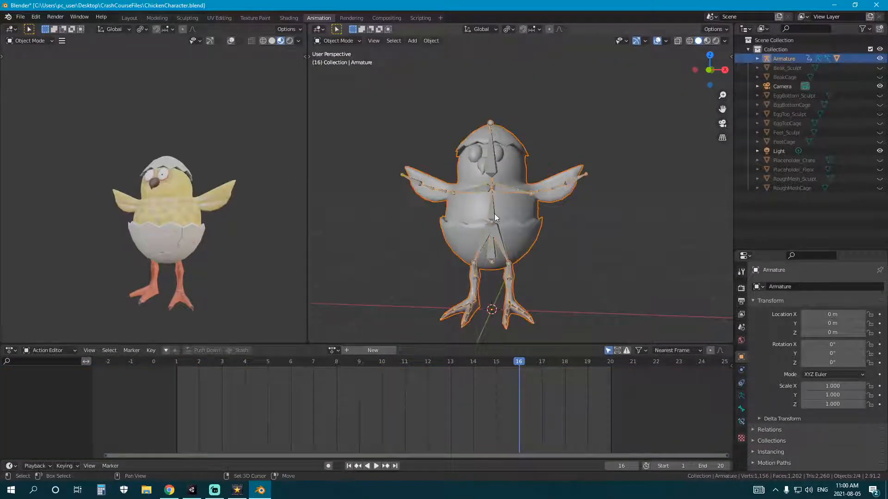
middle_drag(506, 240, 477, 202)
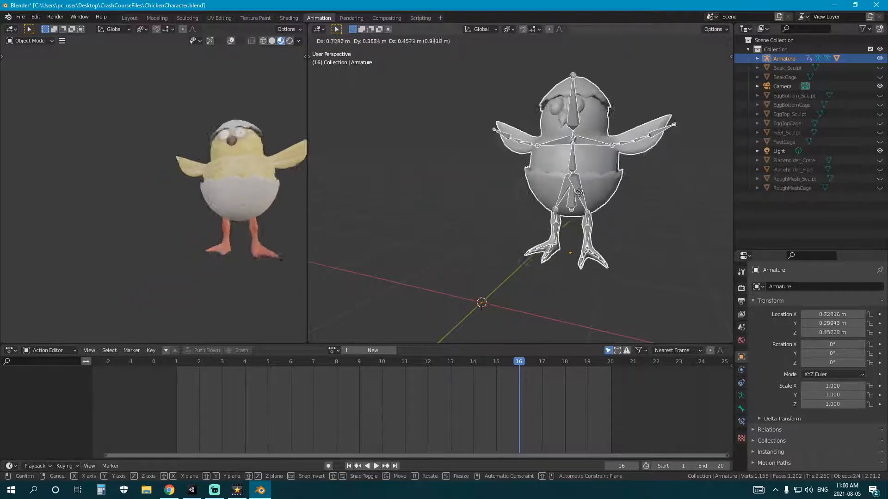
click(20, 16)
mouse_move(62, 152)
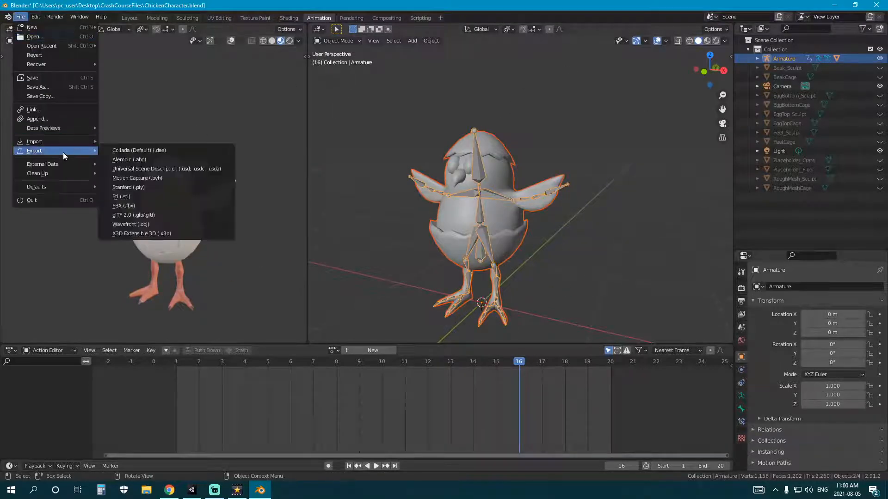
click(159, 206)
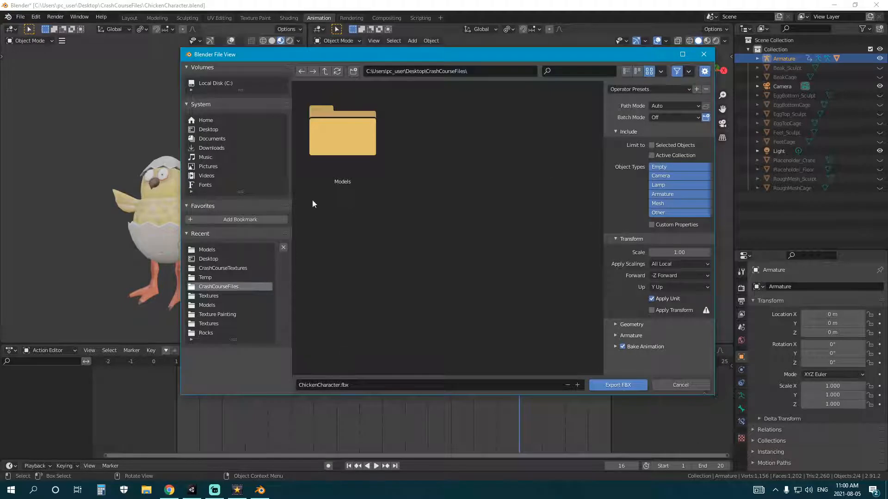
double_click(365, 143)
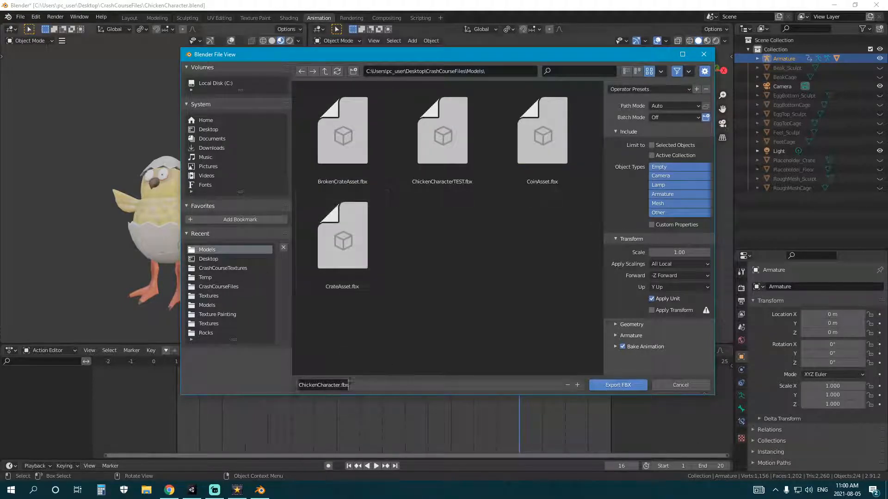
Limit the export to selected objects, enable Apply Transform, and export as ChickenCharacter.fbx
click(652, 145)
click(652, 310)
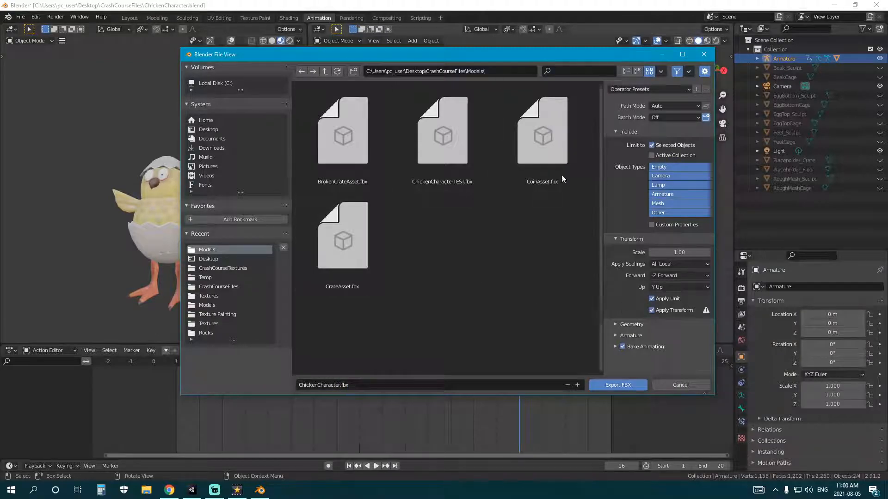
click(618, 385)
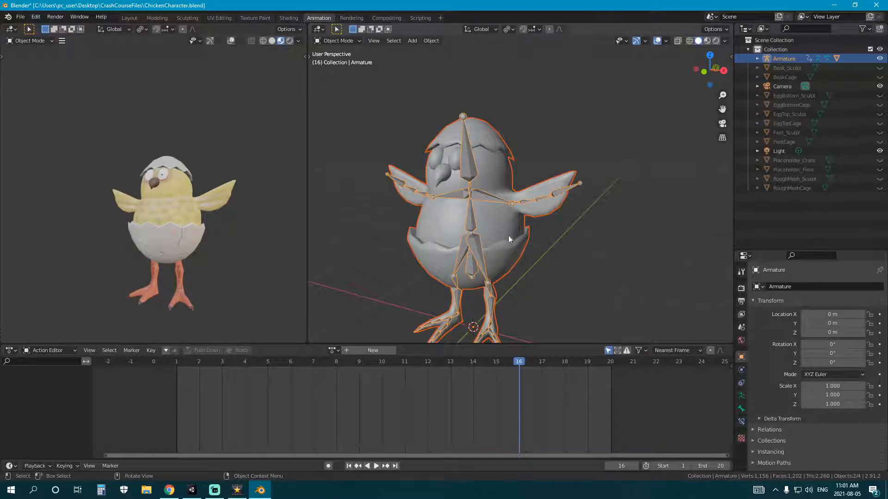
Select only the armature and review the list of actions available for it
click(476, 249)
click(460, 273)
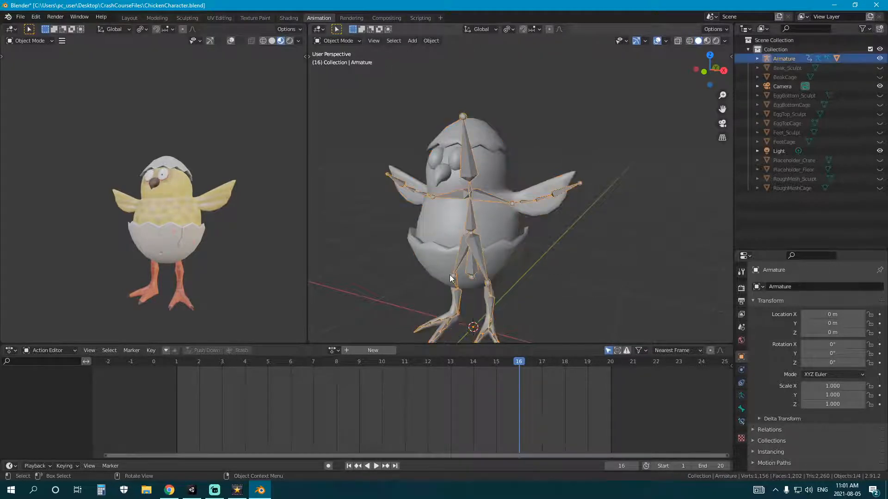
middle_drag(451, 278, 354, 335)
click(333, 350)
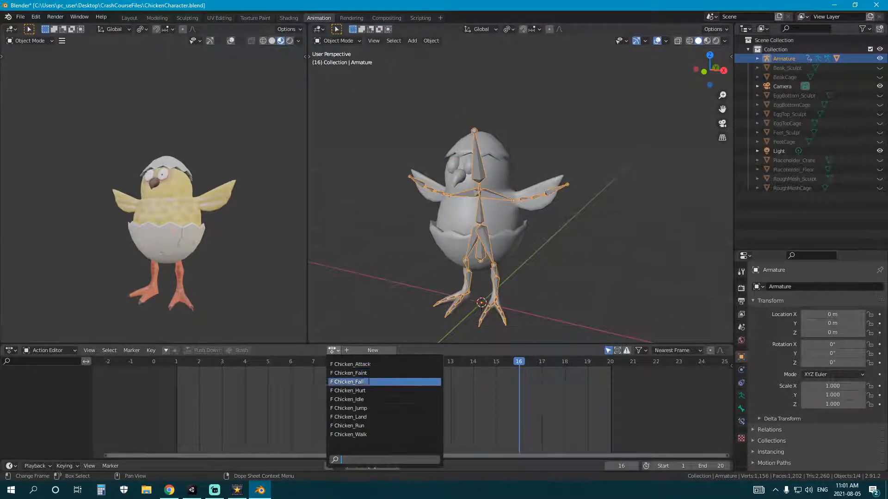
click(401, 286)
Save the chicken character file, deselect everything, and switch to the Crash Course Project in Unity
scroll(400, 286, down, 3)
middle_drag(401, 285, 509, 263)
scroll(509, 264, up, 2)
key(ctrl+s)
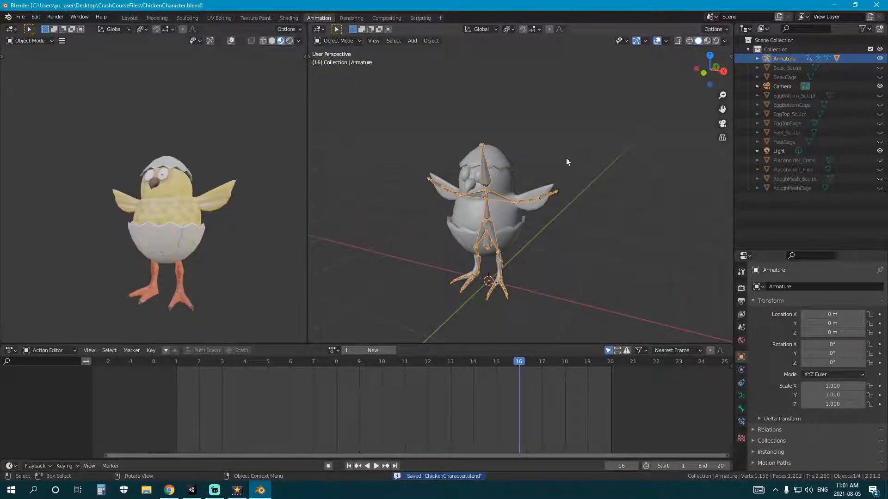
click(568, 162)
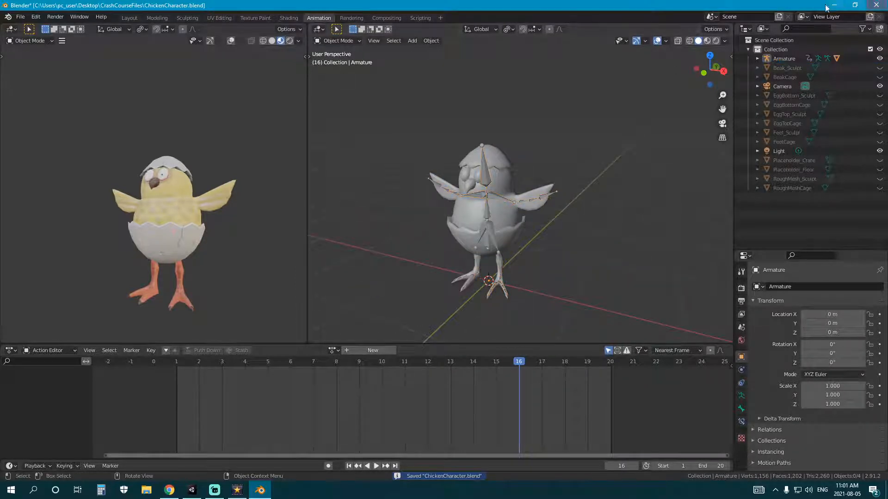
click(194, 493)
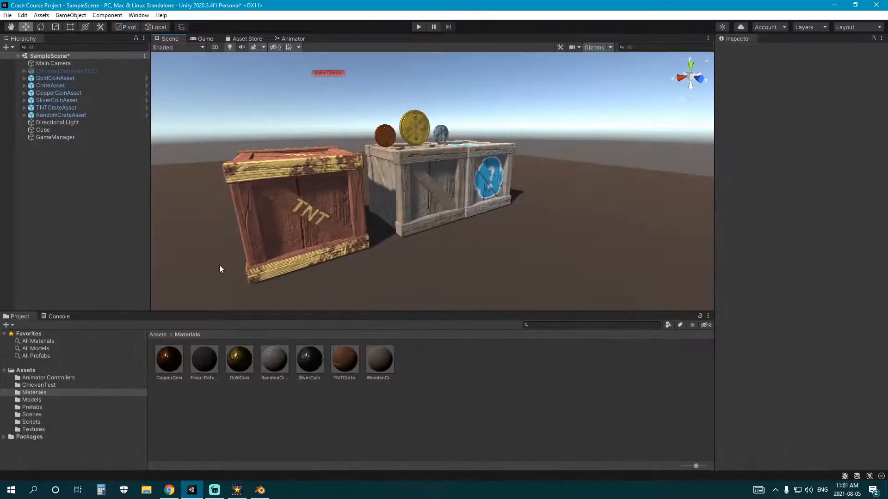
Show the project's Textures folder and open the desktop's CrashCourseTextures folder in File Explorer
click(88, 70)
click(69, 385)
click(49, 393)
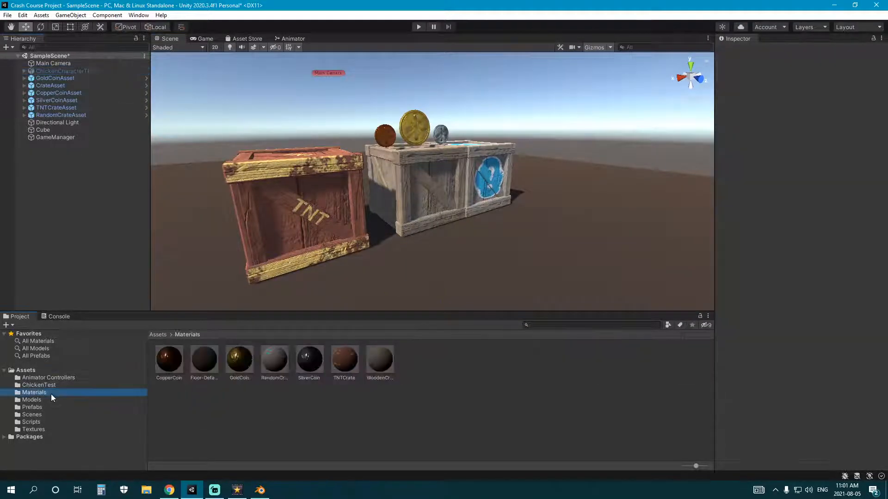
click(51, 429)
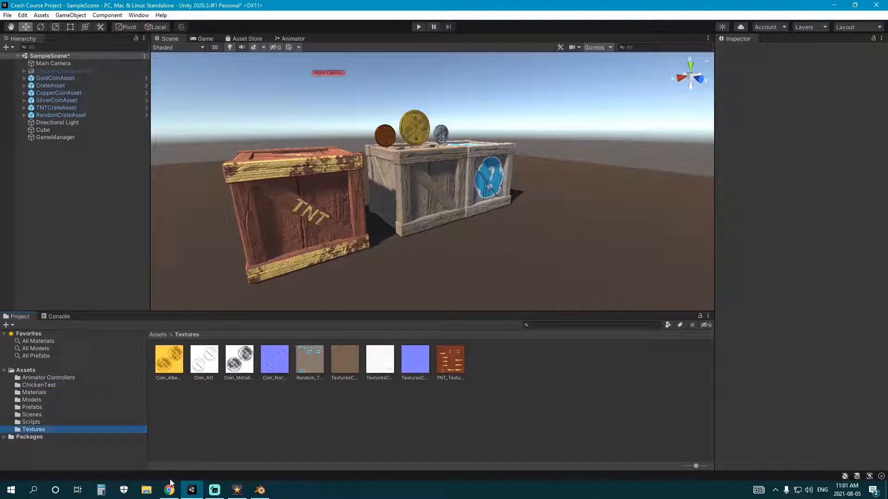
click(146, 490)
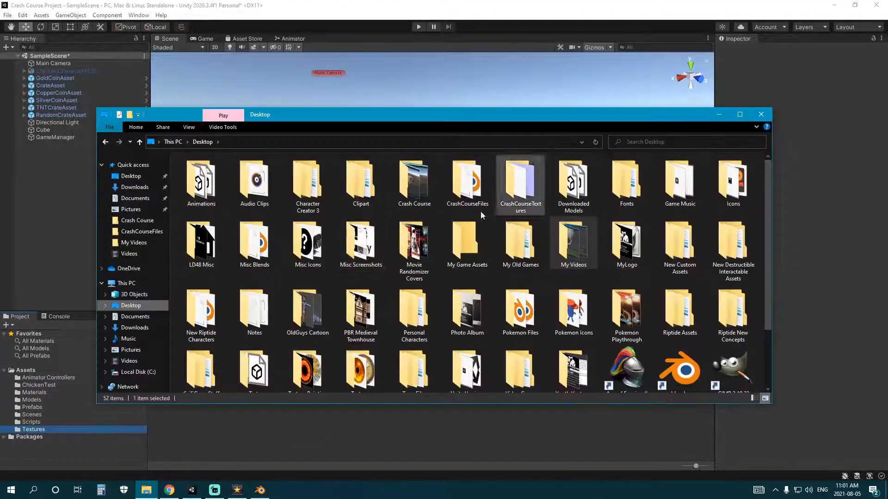
double_click(511, 190)
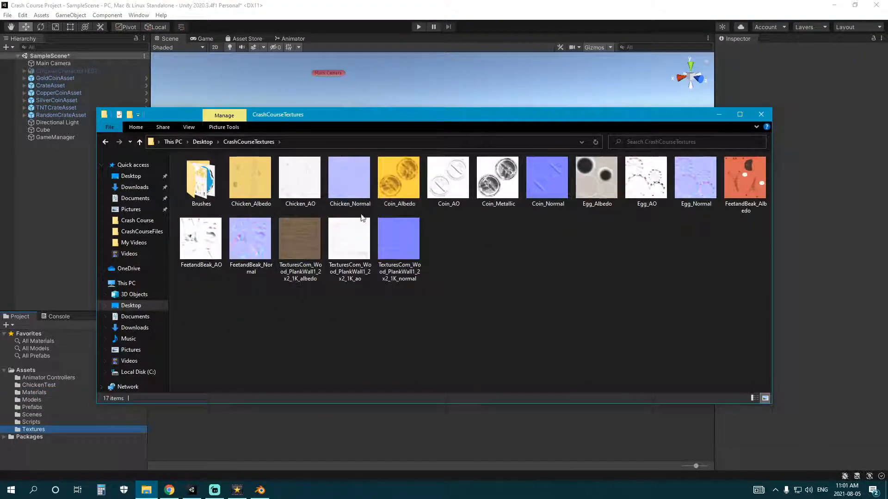
Import the albedo, AO and normal textures for Chicken, Egg and FeetandBeak into the project's Textures folder
click(250, 181)
shift+click(351, 189)
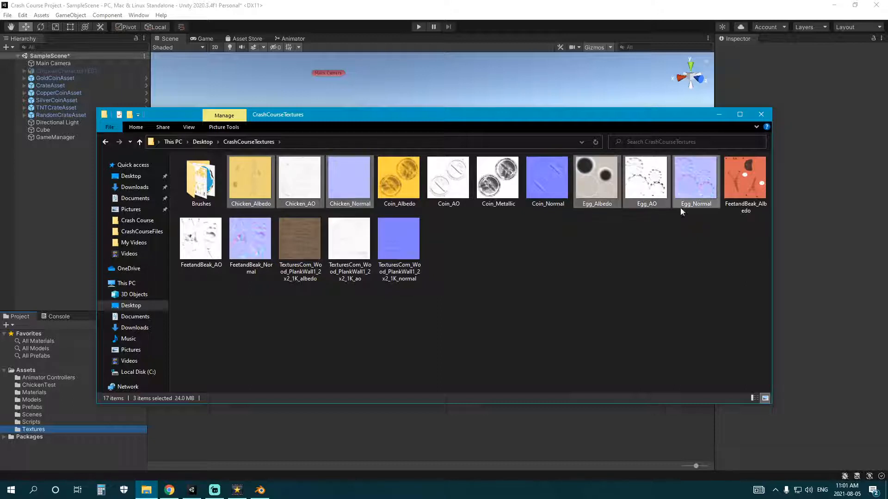
ctrl+click(210, 262)
ctrl+click(257, 264)
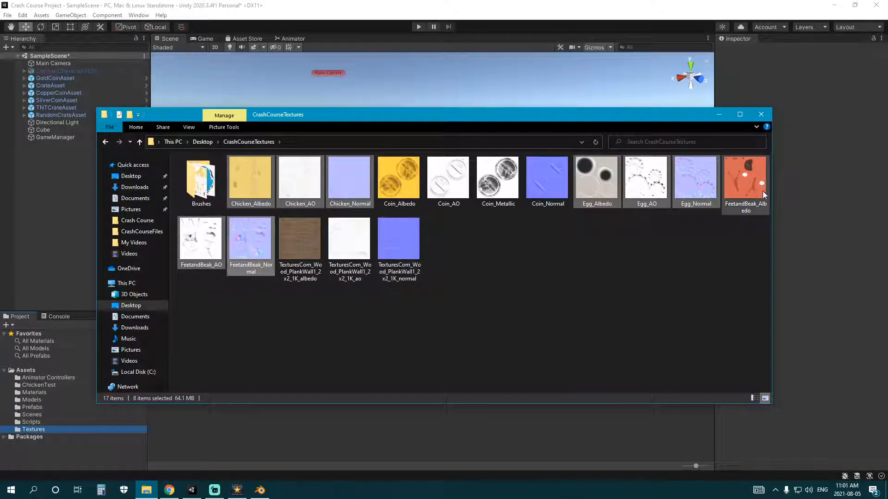
drag(517, 119, 546, 88)
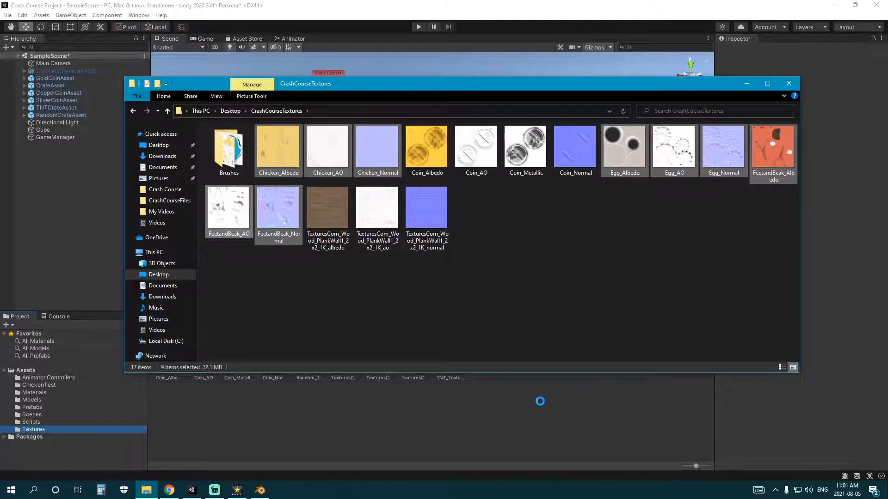
click(517, 395)
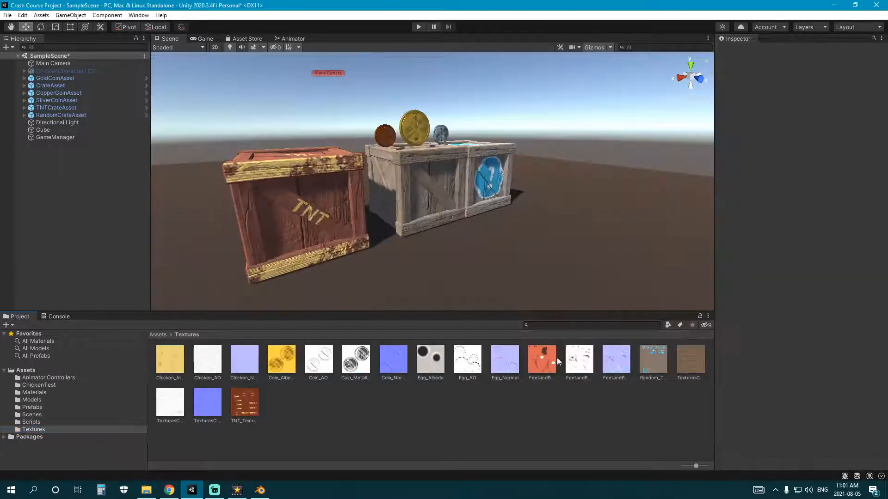
Create a folder named Chicken inside the Textures folder
right_click(395, 420)
mouse_move(416, 141)
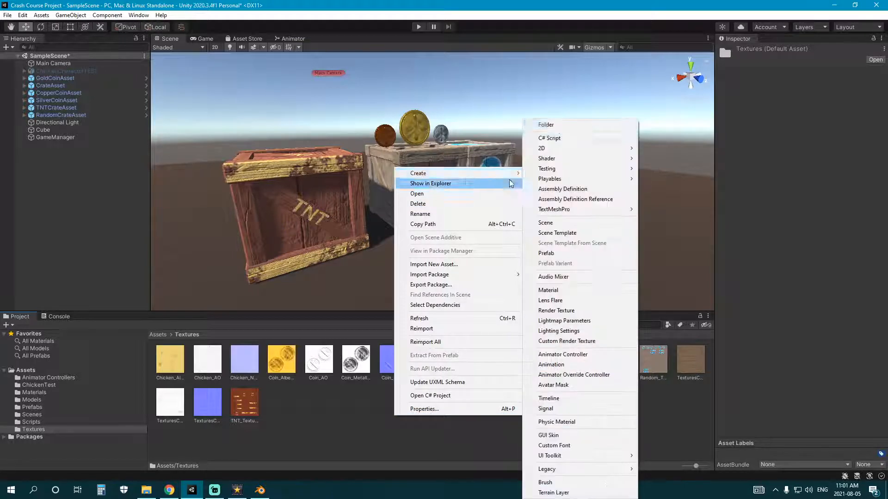
click(547, 125)
text(Chicken)
key(Return)
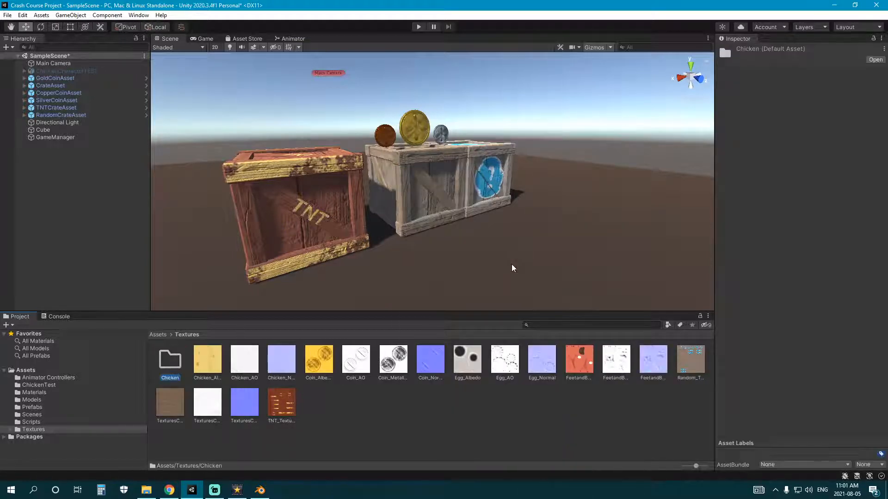
Move all the Chicken, Egg and FeetandBeak textures into the Chicken folder and open it
click(467, 360)
shift+click(532, 377)
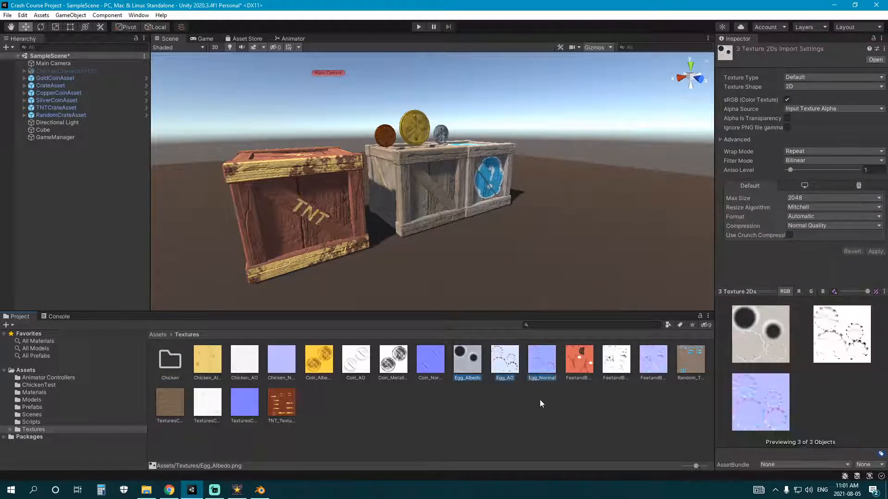
shift+click(645, 375)
ctrl+click(216, 374)
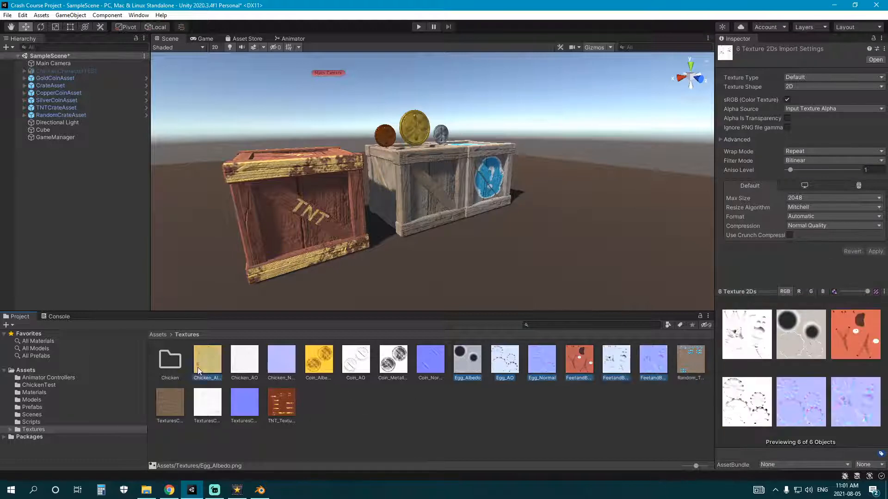
ctrl+click(247, 373)
ctrl+click(276, 371)
drag(276, 372, 179, 376)
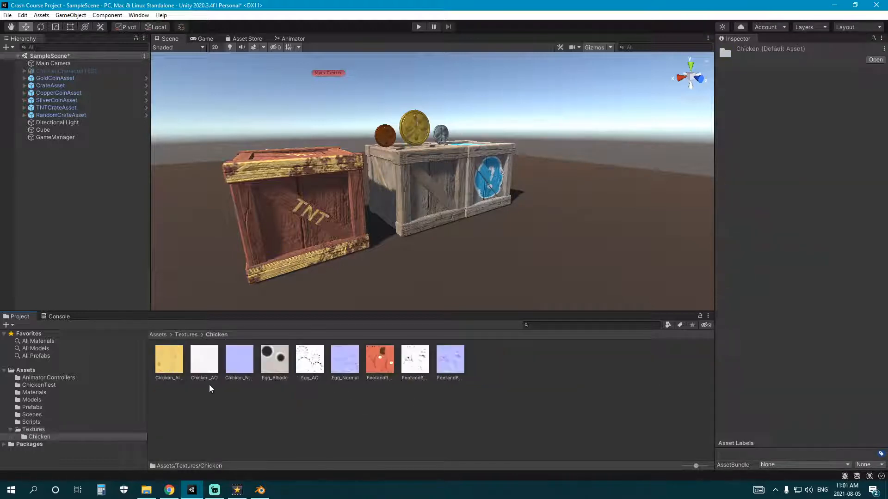
Return to the Textures folder and create a folder named Coin in it
click(53, 429)
right_click(257, 423)
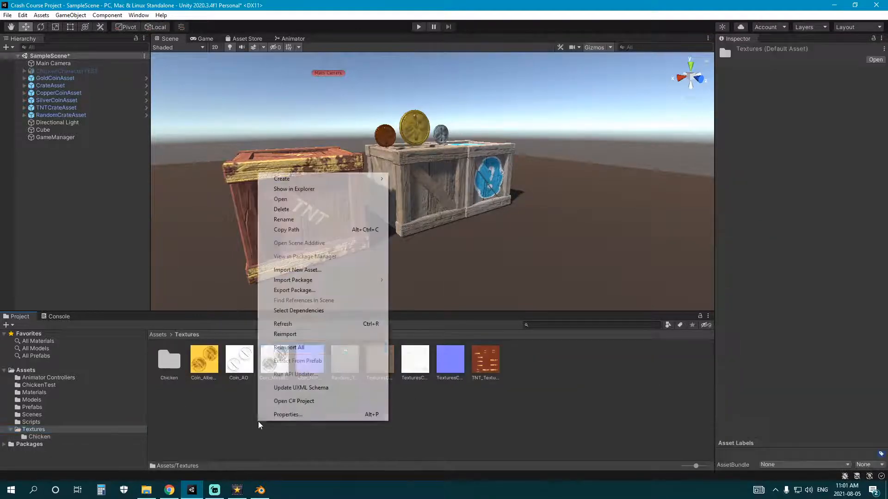
mouse_move(277, 174)
click(413, 124)
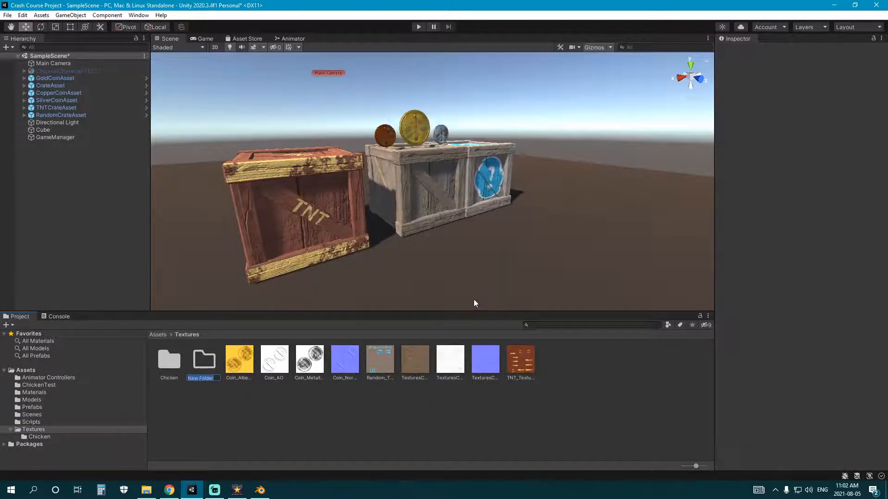
text(Coin)
key(Return)
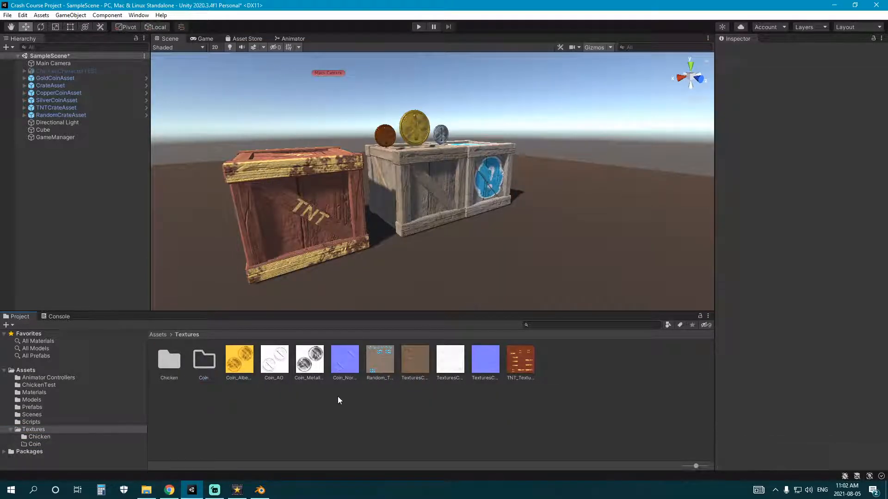
Move the albedo, AO, metallic and normal coin textures into the Coin folder and open it
click(247, 366)
shift+click(320, 365)
click(313, 387)
click(242, 364)
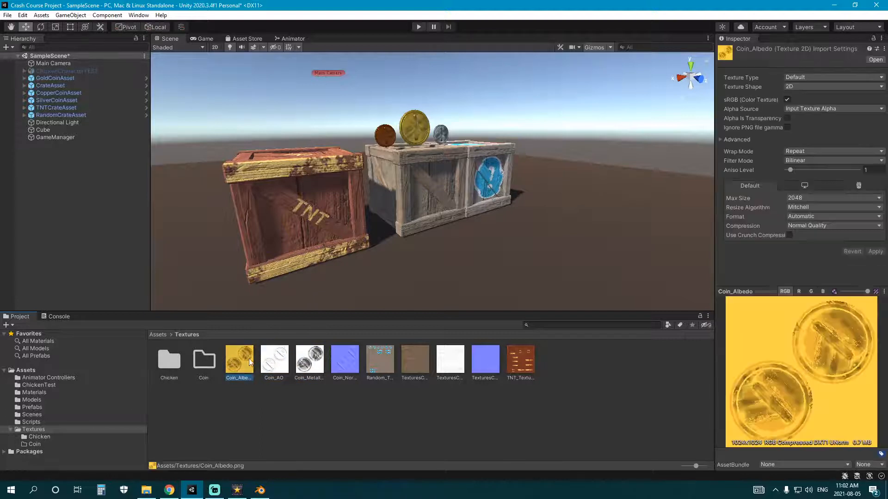
shift+click(343, 364)
drag(221, 366, 205, 362)
double_click(204, 360)
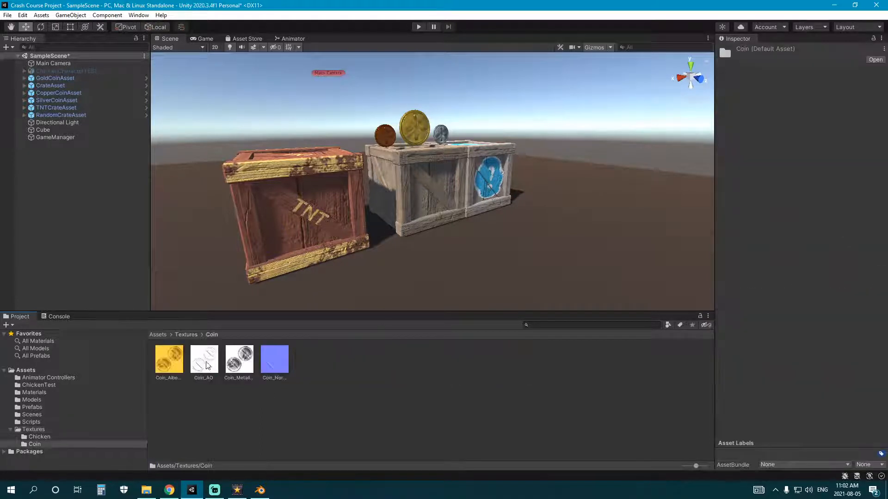
Compare the Coin_Normal texture's preview and import settings with those of the Chicken_Normal texture
click(277, 365)
click(77, 438)
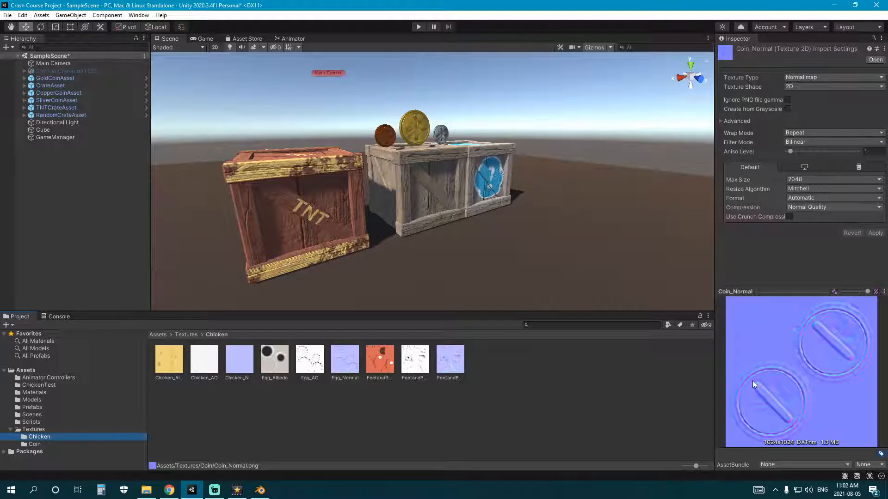
ctrl+click(241, 363)
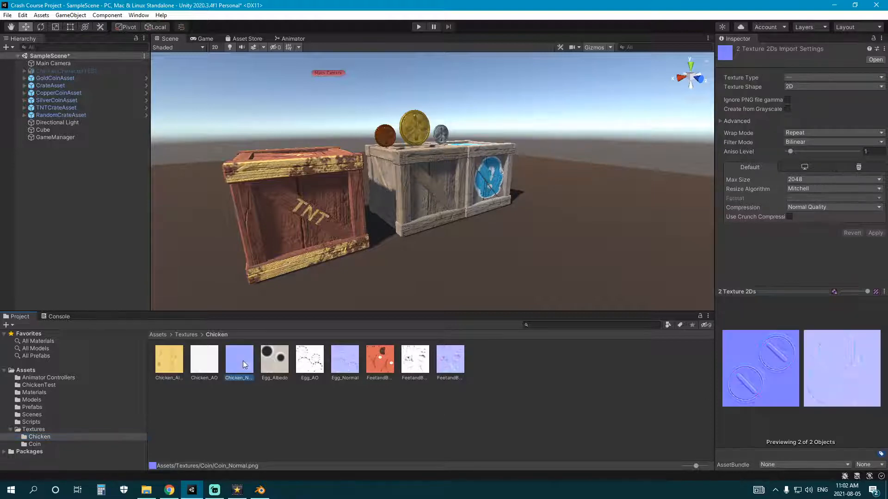
drag(786, 290, 788, 138)
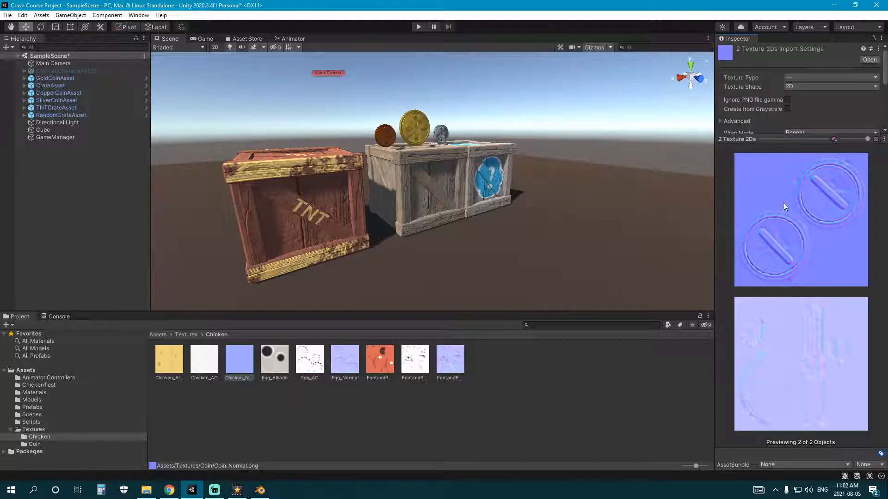
Set the texture type of the Chicken, Egg and FeetandBeak normal textures to Normal map
click(241, 370)
ctrl+click(345, 363)
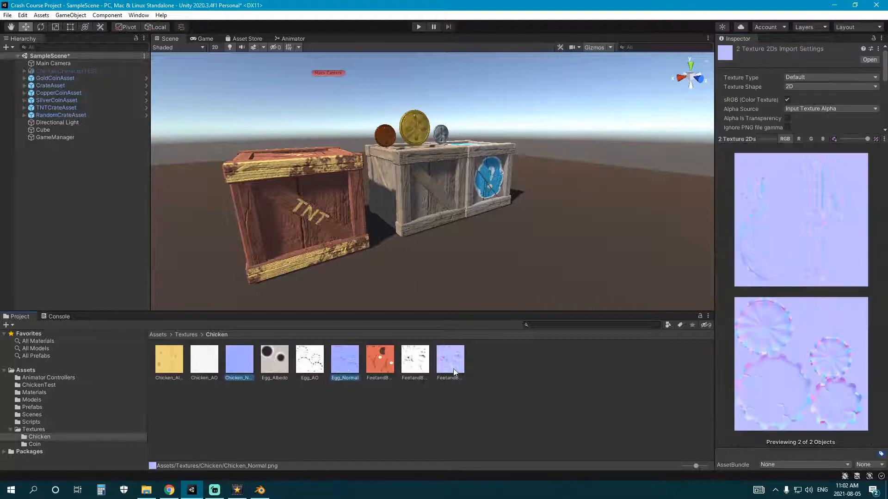
ctrl+click(450, 363)
click(817, 78)
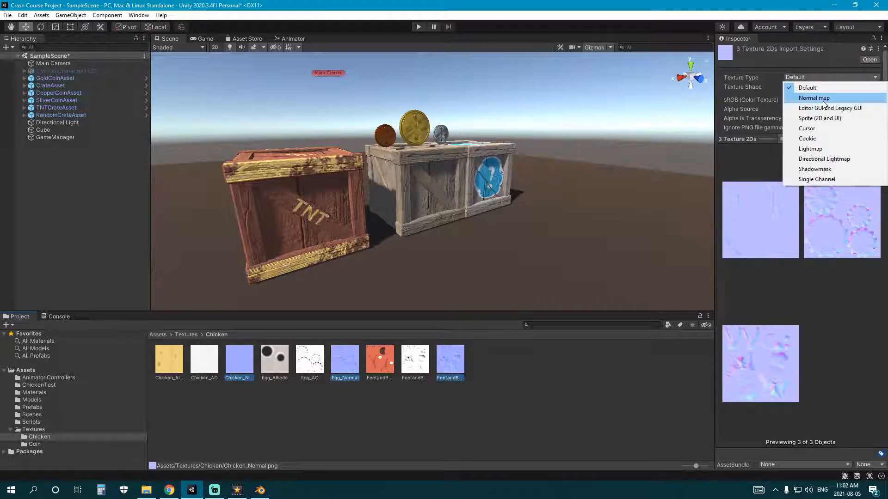
click(822, 99)
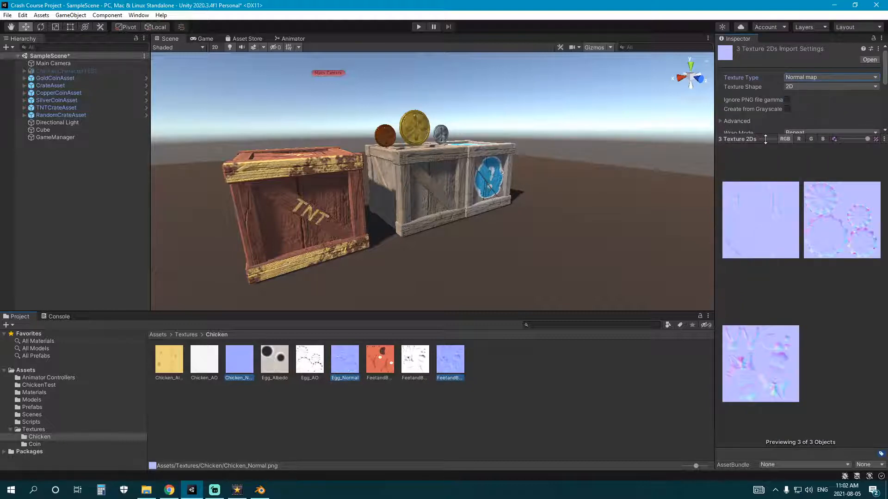
Create the three normal maps from grayscale with bumpiness 0.1 and Smooth filtering, and apply the import settings
click(787, 110)
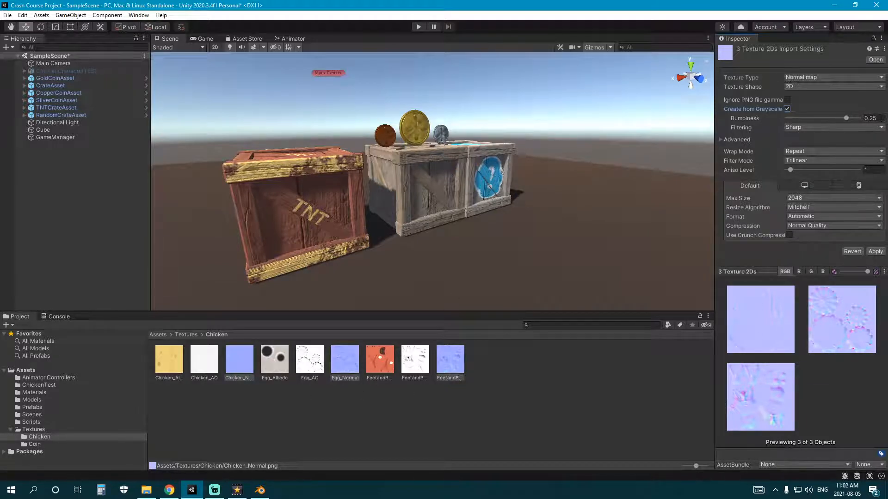
click(882, 118)
text(0.1)
click(814, 127)
click(810, 149)
drag(811, 119, 810, 118)
click(876, 251)
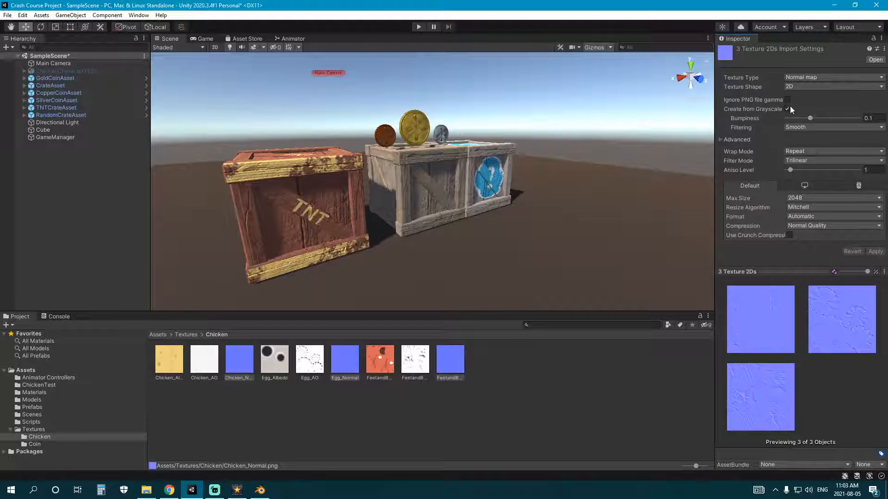
Review the import settings and previews of the FeetandBeak, Egg and Chicken albedo textures together
click(417, 390)
click(380, 363)
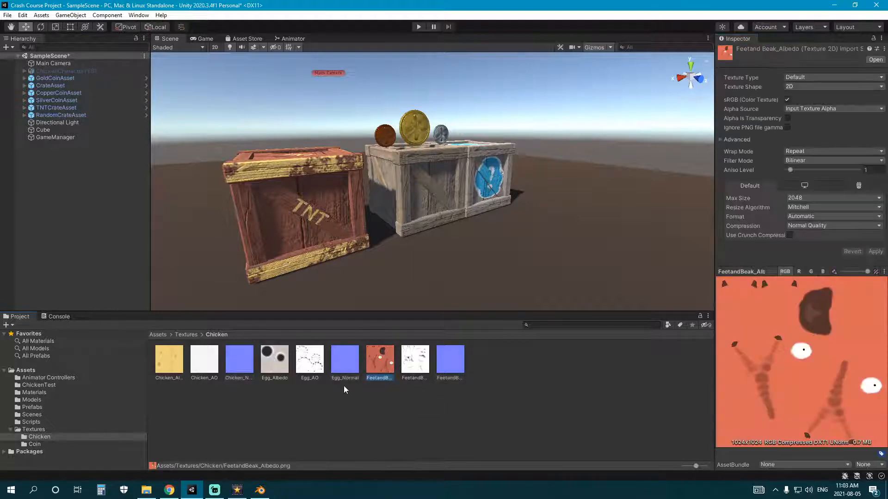
ctrl+click(269, 377)
ctrl+click(175, 378)
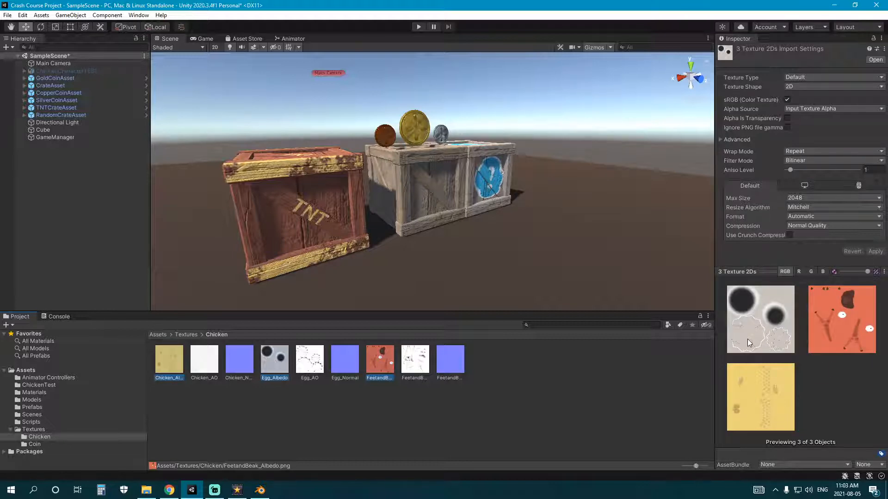
click(227, 398)
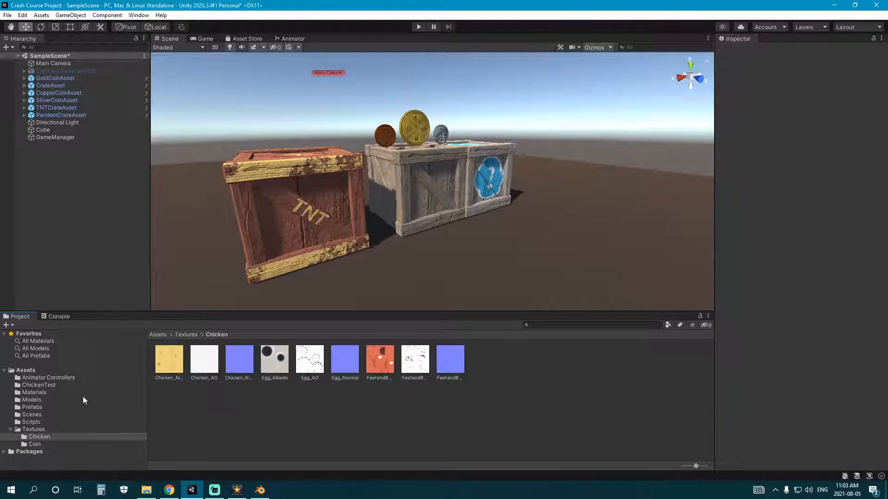
Create a folder named Characters in the Assets folder and open it
click(60, 400)
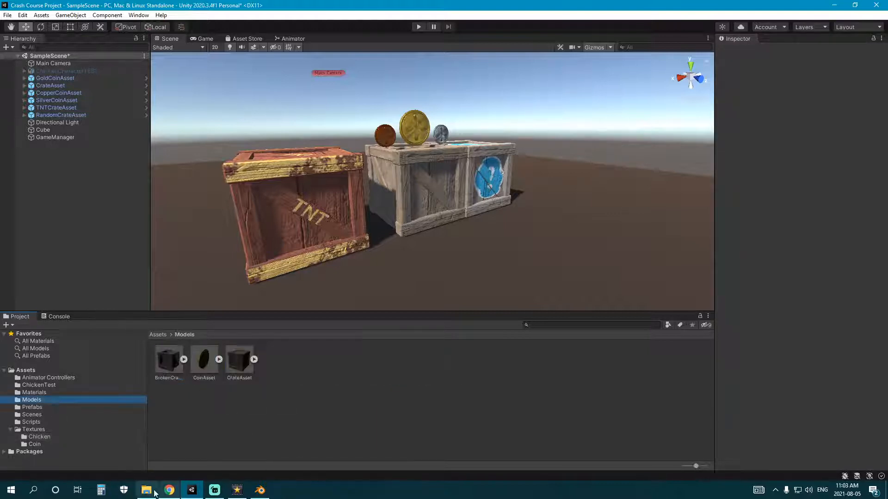
click(25, 370)
right_click(266, 416)
mouse_move(324, 173)
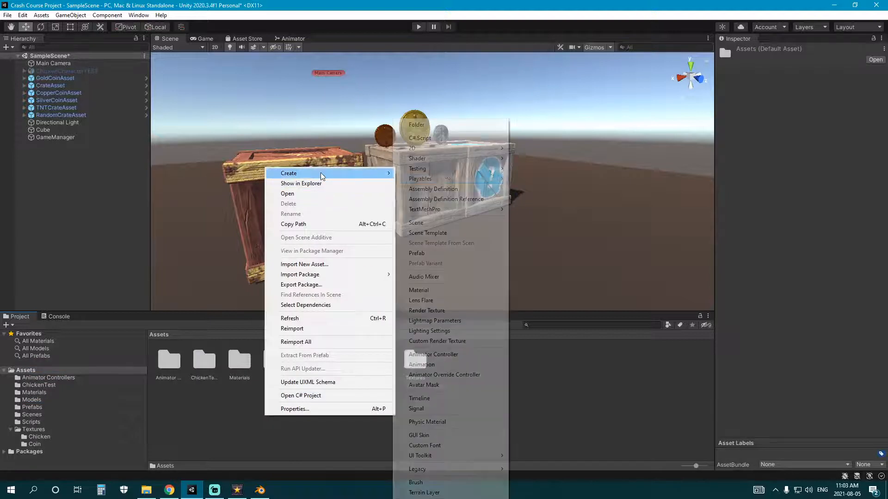
click(422, 125)
text(cha)
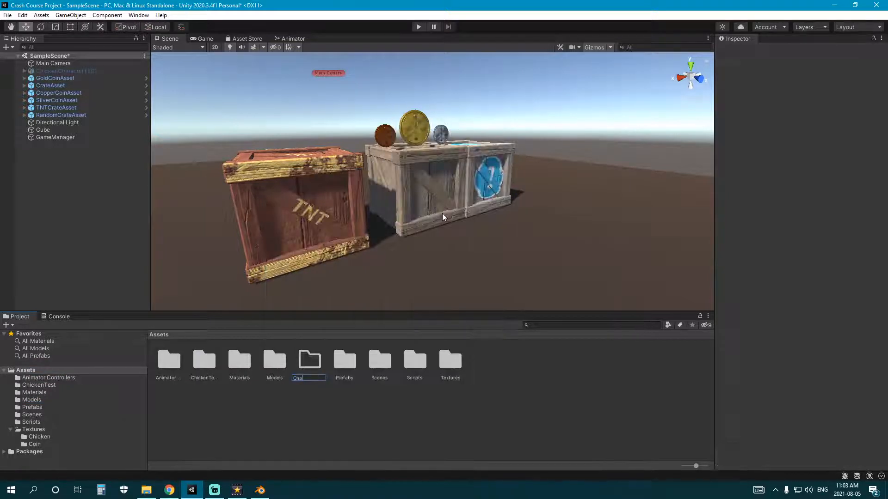
text(racters)
key(Return)
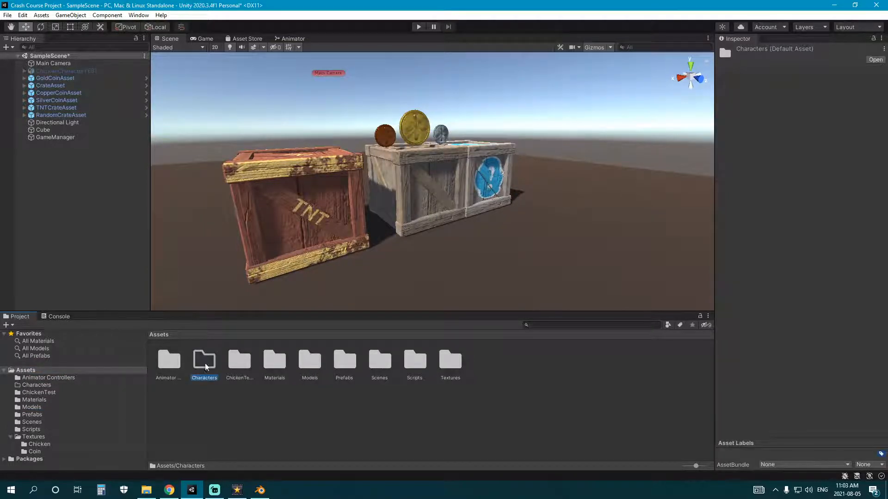
double_click(205, 363)
Import the ChickenCharacter model from the desktop's CrashCourseFiles folder into the Characters folder
click(153, 490)
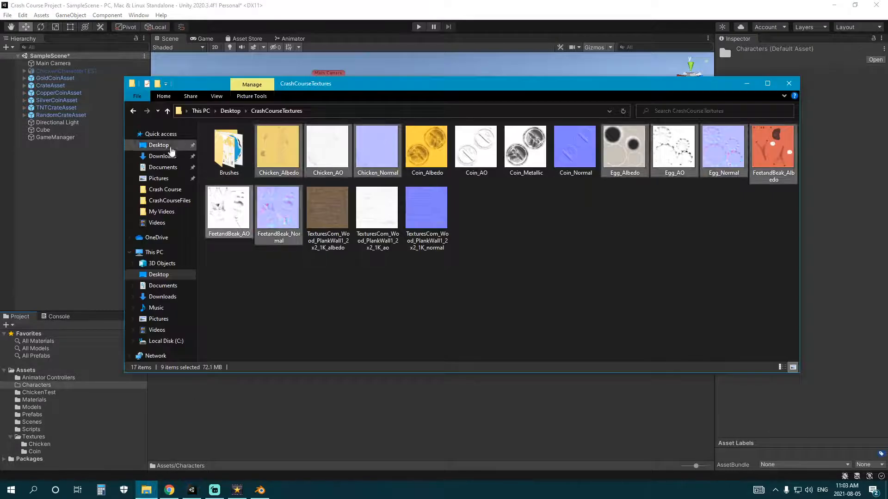
click(167, 111)
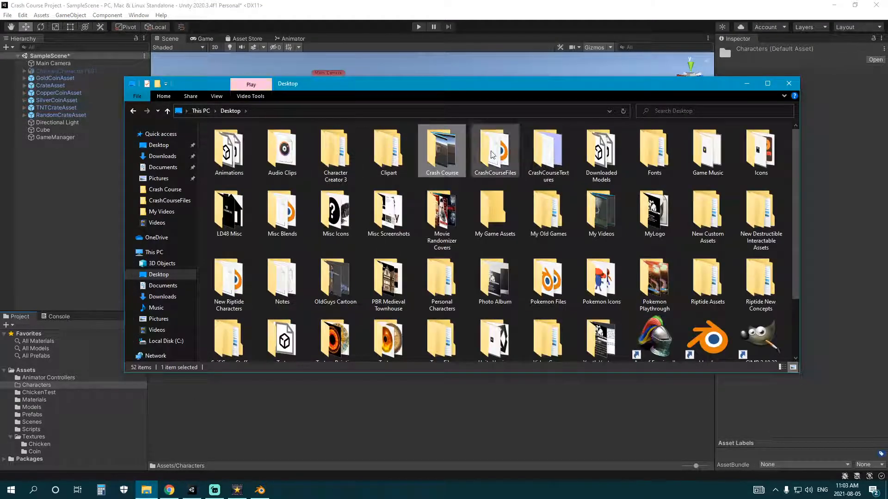
double_click(495, 153)
double_click(244, 141)
drag(238, 150, 319, 396)
click(335, 393)
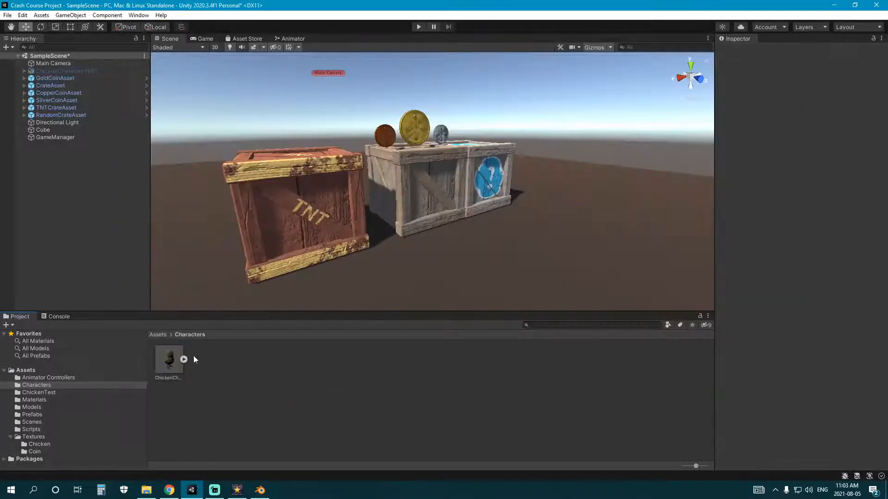
Place the ChickenCharacter model in the scene in front of the crates
drag(170, 362, 415, 281)
scroll(438, 227, up, 3)
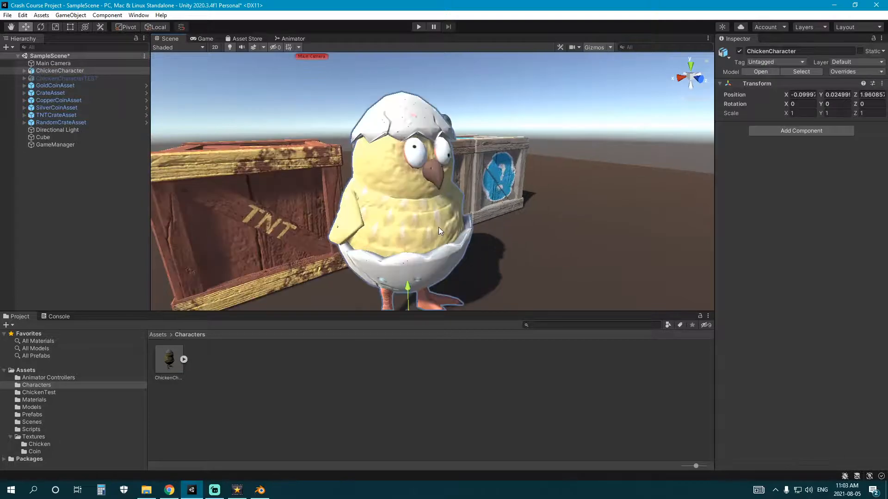
middle_drag(438, 227, 411, 222)
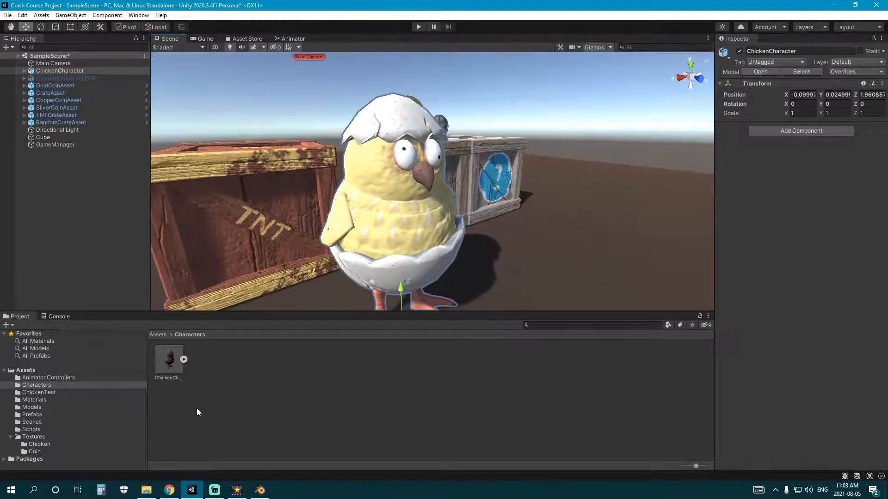
Create a material named Chicken_Egg in the Materials folder
click(51, 401)
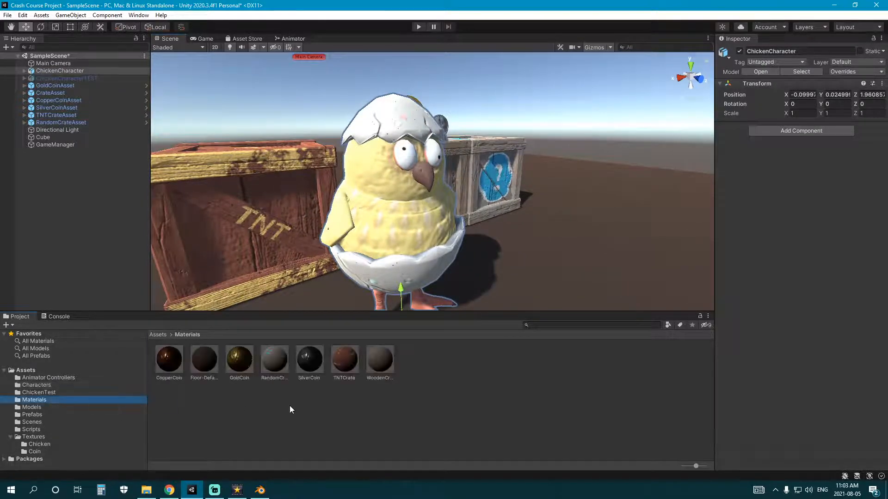
right_click(290, 406)
mouse_move(311, 171)
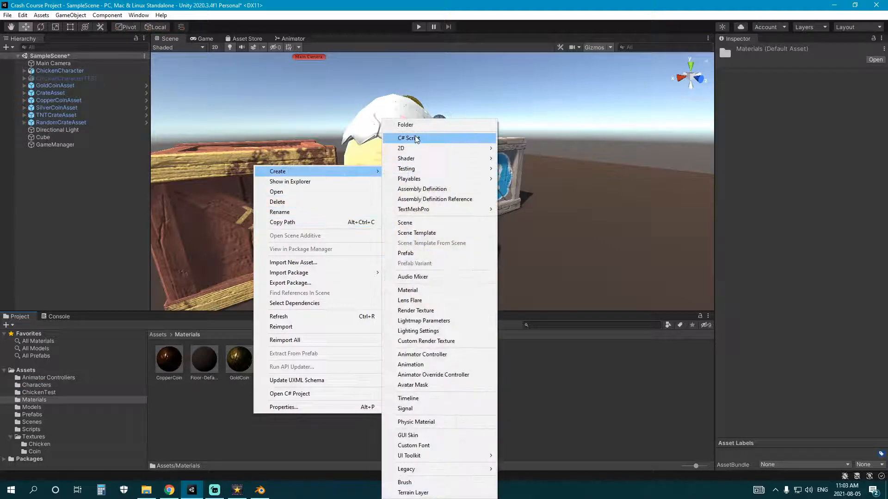
click(429, 292)
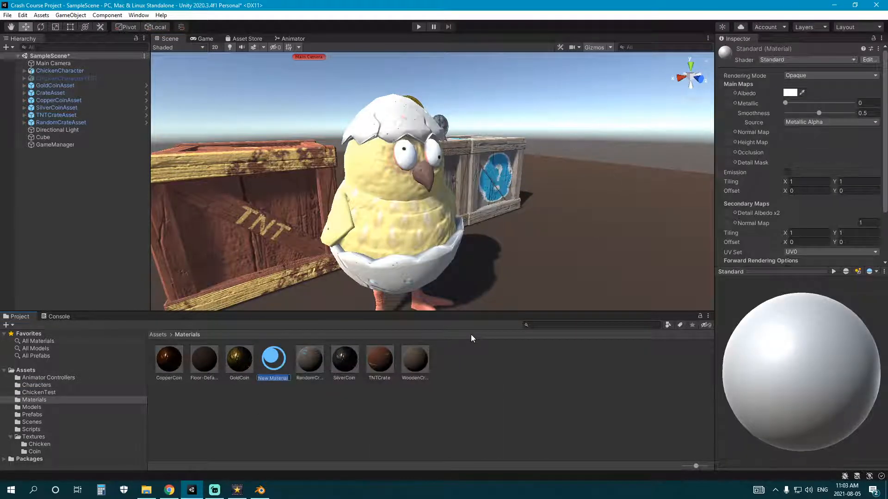
text(Chicken_Egg)
key(Return)
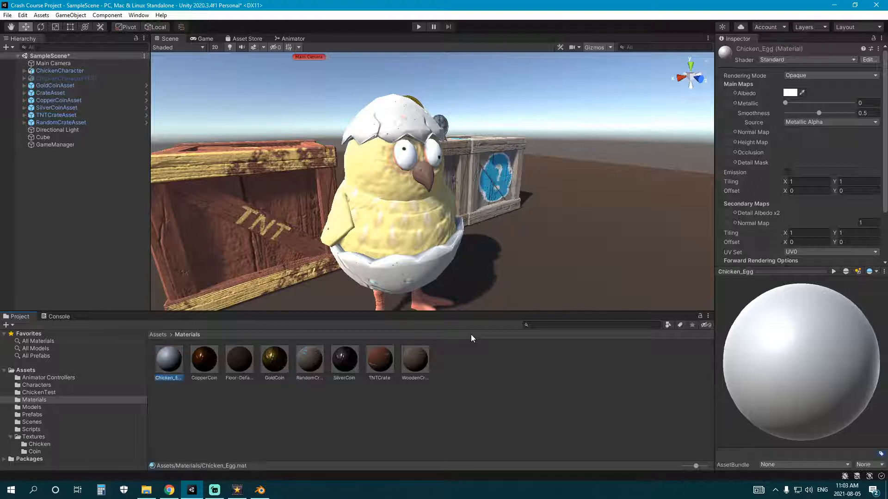
Assign the Egg_Albedo, Egg_AO and Egg_Normal textures to the Chicken_Egg material's albedo, occlusion and normal map slots
click(46, 444)
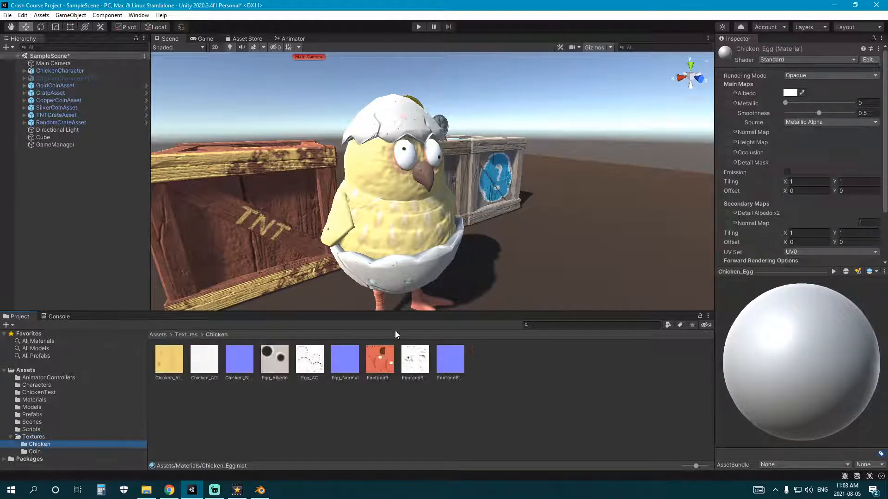
drag(286, 350, 735, 94)
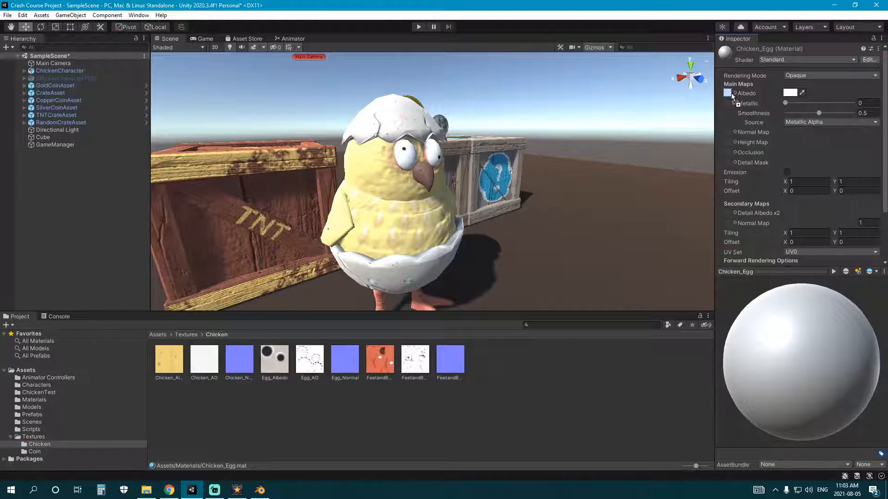
drag(729, 226, 728, 153)
drag(345, 359, 728, 133)
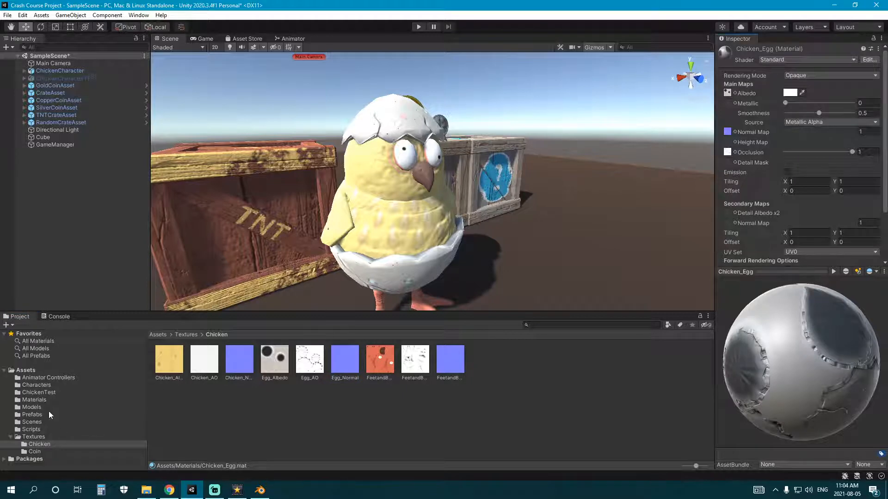
Apply the Chicken_Egg material to the eggshell of the chicken in the scene
click(34, 400)
drag(175, 368, 413, 286)
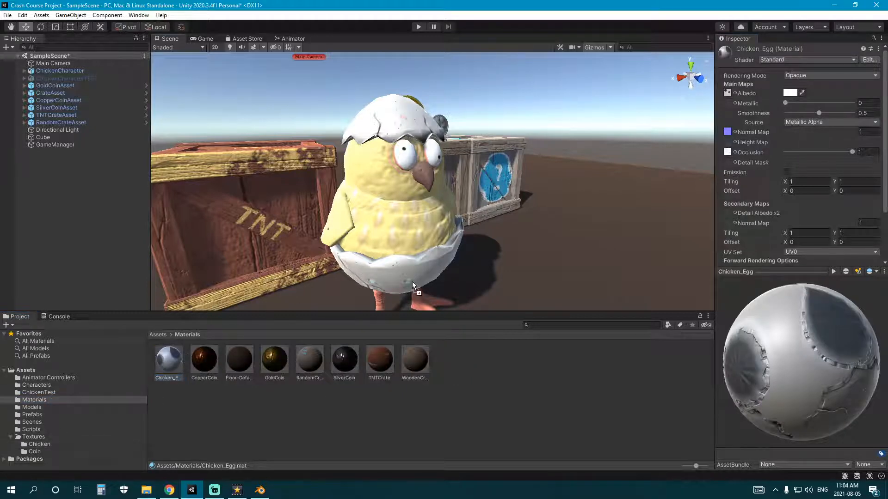
middle_drag(475, 171, 465, 221)
Try other normal map and occlusion strengths on the Chicken_Egg material, set both back to 1 and inspect the eggshell
drag(848, 133, 835, 133)
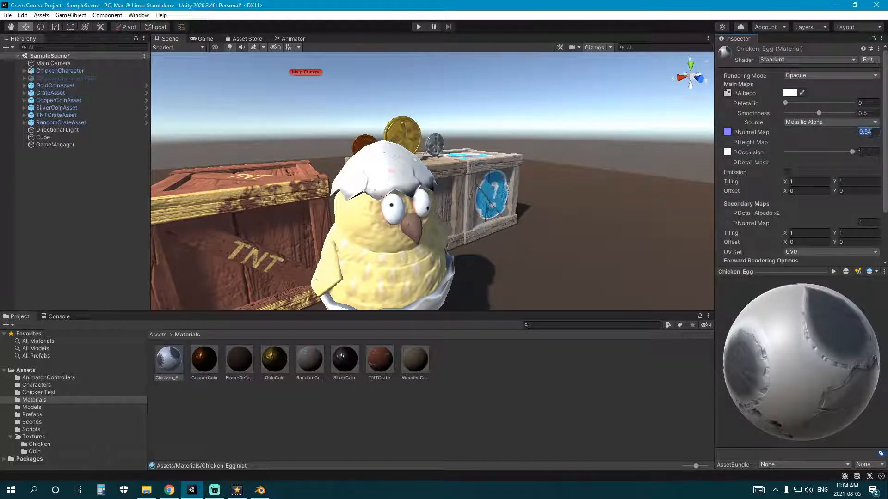
text(1)
mouse_move(852, 153)
mouse_down()
mouse_move(751, 153)
mouse_move(858, 155)
mouse_up()
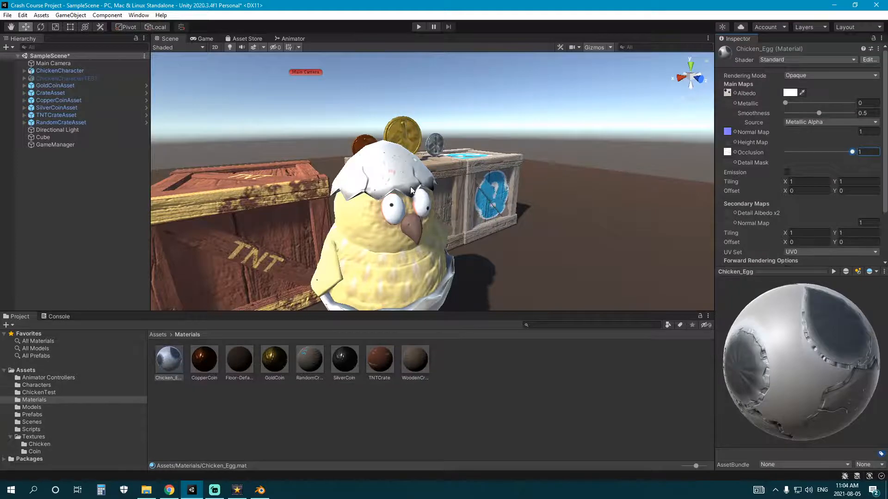
right_drag(410, 190, 301, 166)
middle_drag(444, 182, 336, 186)
right_drag(428, 190, 374, 177)
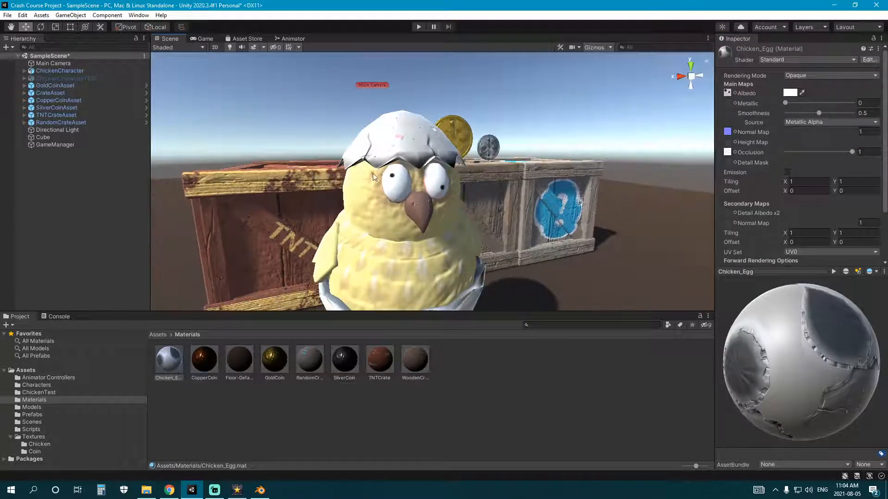
Locate the Egg_AO texture from the Textures/Chicken folder on disk and open the file in GIMP
click(79, 445)
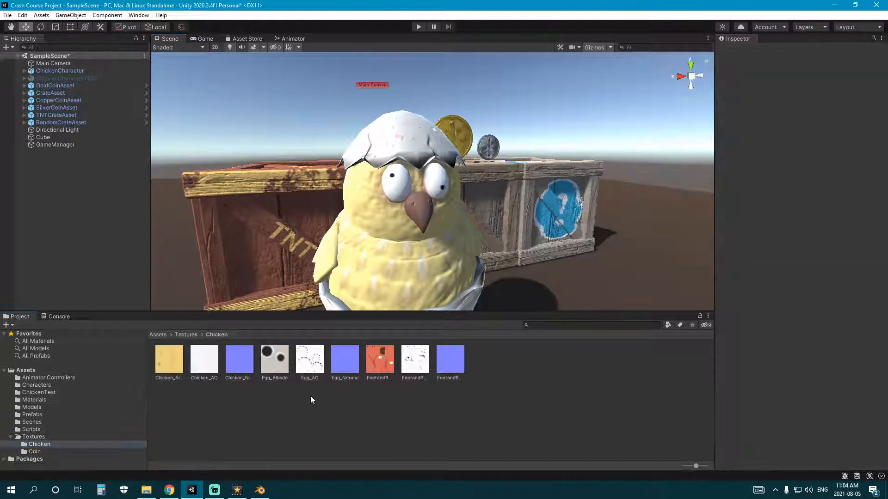
right_click(316, 368)
click(353, 136)
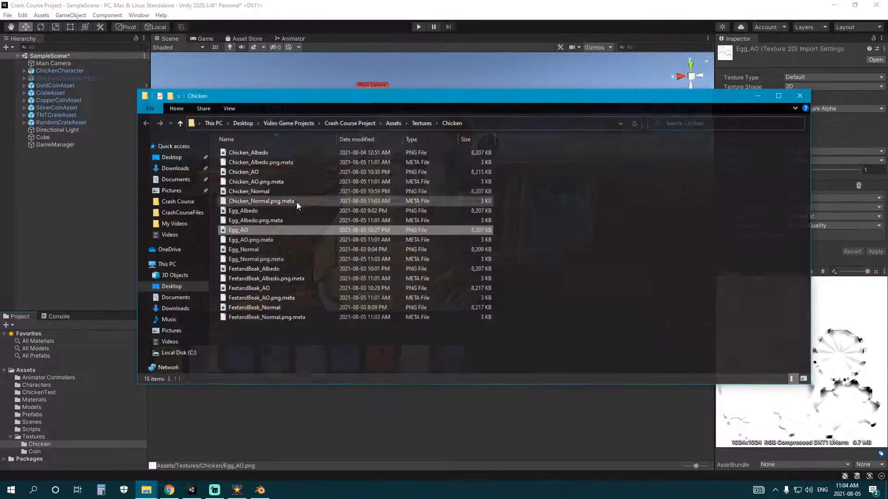
right_click(243, 231)
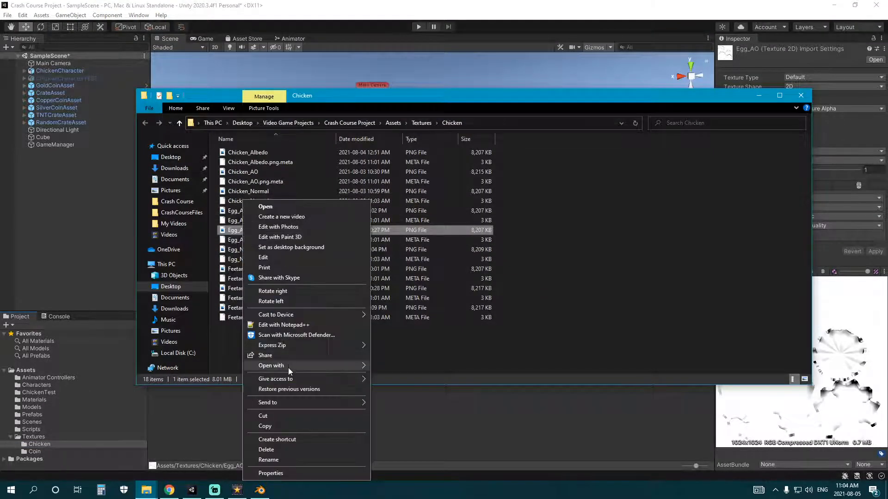
mouse_move(291, 364)
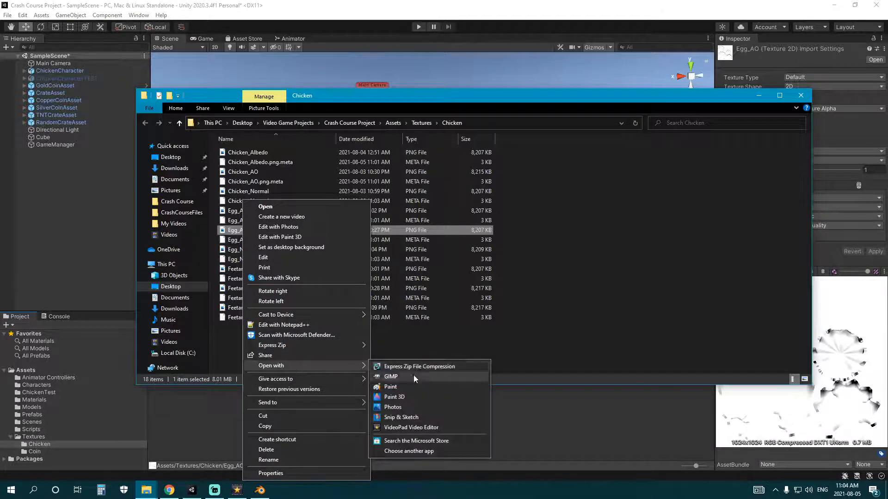
click(413, 376)
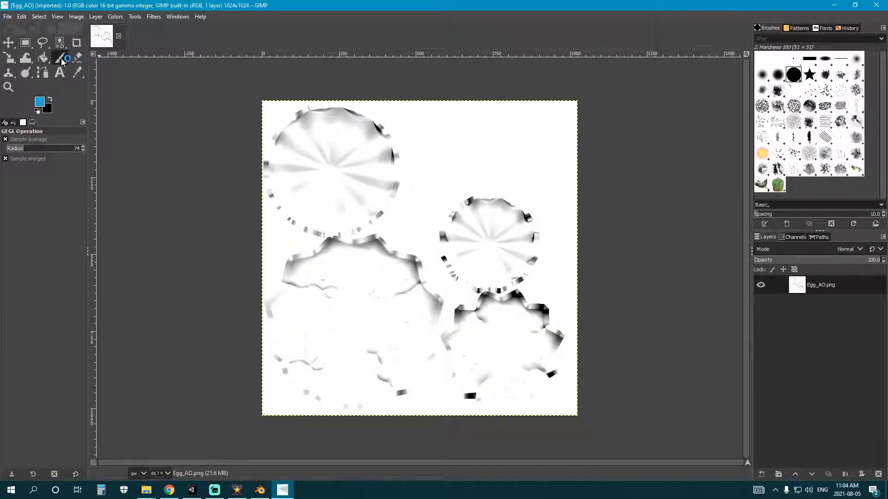
Set the foreground colour to white for painting on the Egg_AO texture
click(63, 59)
click(40, 101)
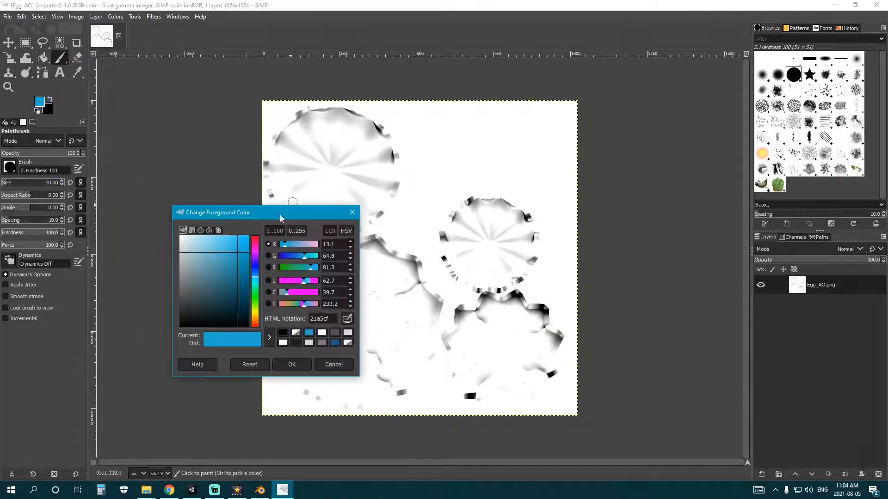
drag(202, 250, 162, 218)
click(292, 365)
key(o)
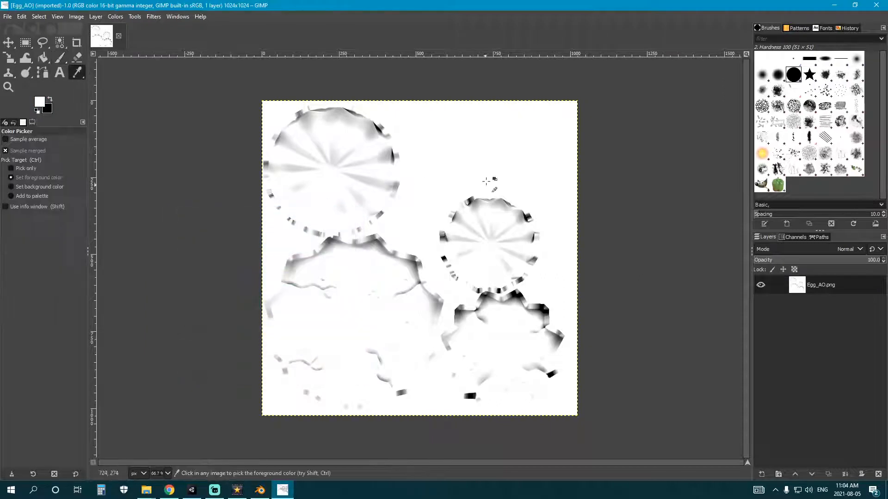
With a hard paintbrush of size 97, paint white over the black marks and right-hand jagged edge of the smaller lower shell
click(60, 58)
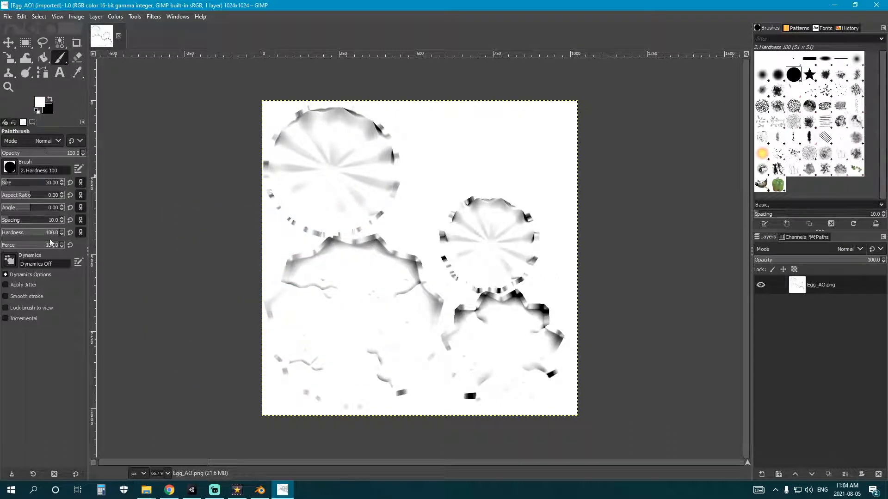
drag(12, 187, 15, 187)
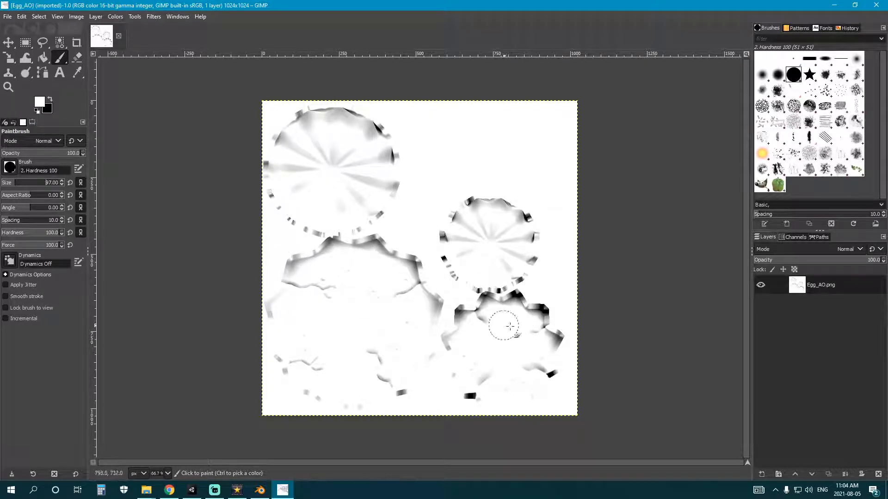
drag(462, 402, 473, 405)
drag(557, 375, 560, 371)
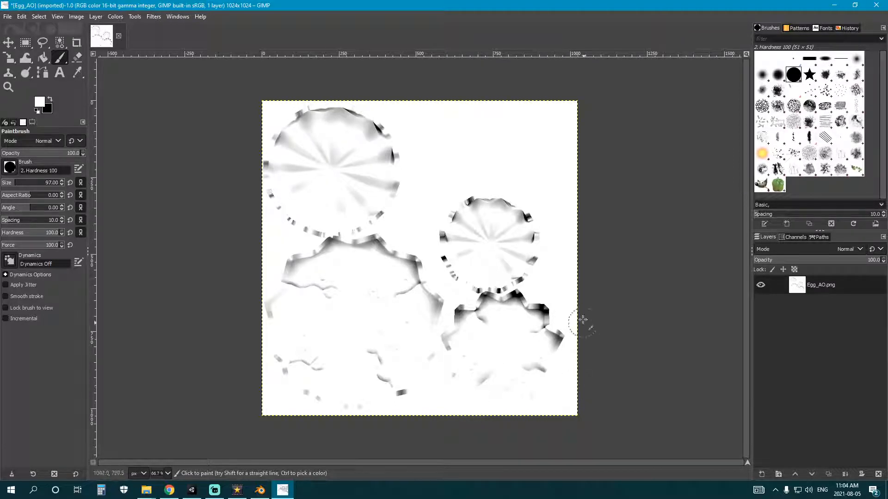
mouse_move(558, 339)
mouse_down()
mouse_move(540, 307)
mouse_move(501, 309)
mouse_up()
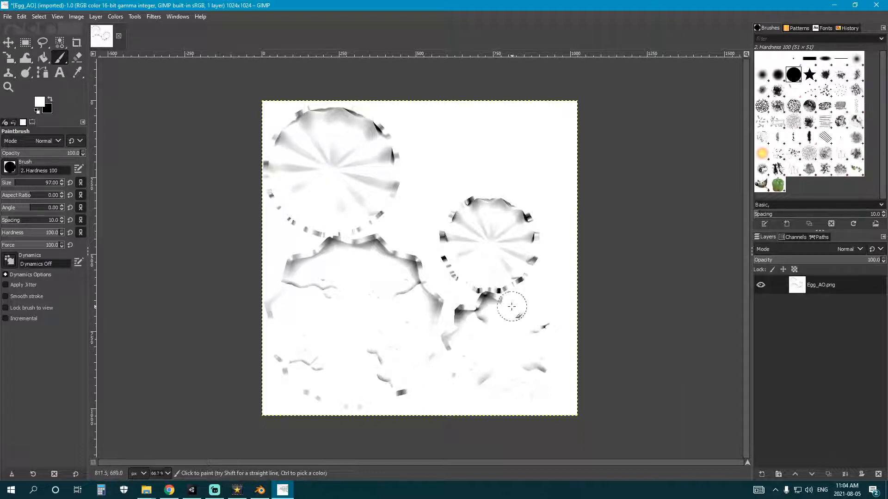
Reduce the brush size to 60 and paint white over the remaining jagged edge shading of the smaller lower shell
key(z)
click(489, 314)
click(494, 319)
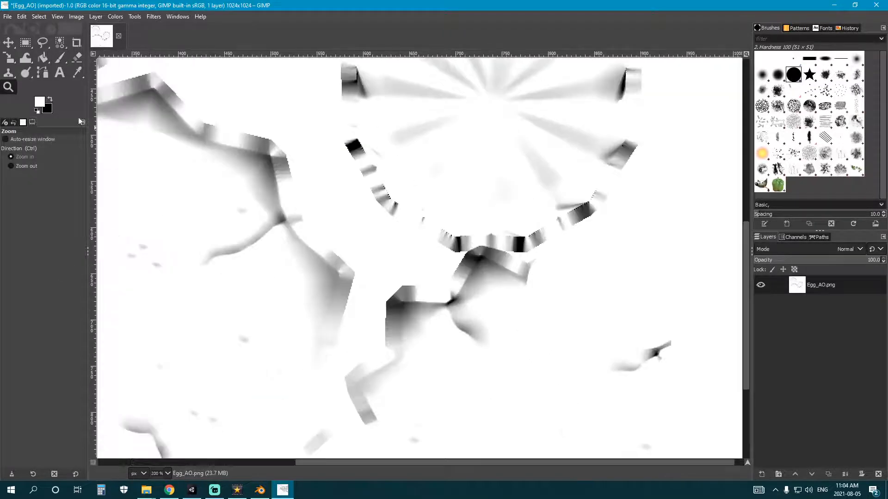
click(59, 58)
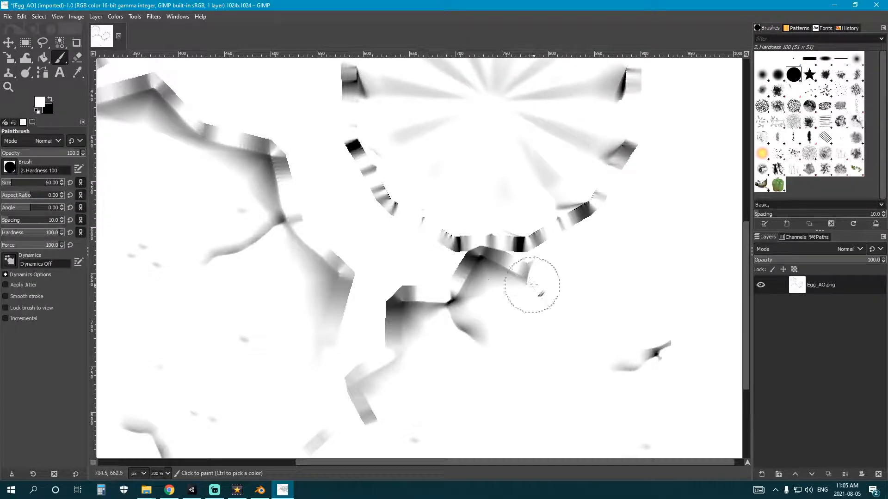
drag(521, 290, 475, 277)
scroll(520, 282, down, 3)
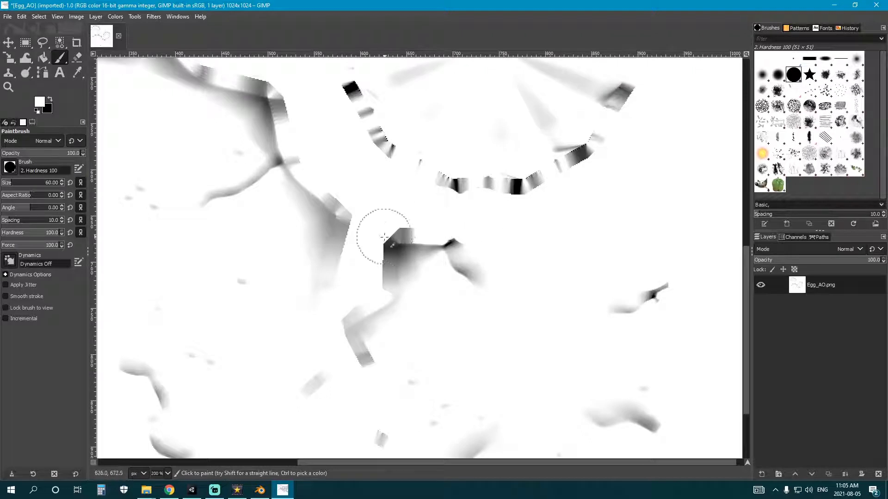
mouse_move(407, 222)
mouse_down()
mouse_move(403, 280)
mouse_move(359, 327)
mouse_move(366, 347)
mouse_up()
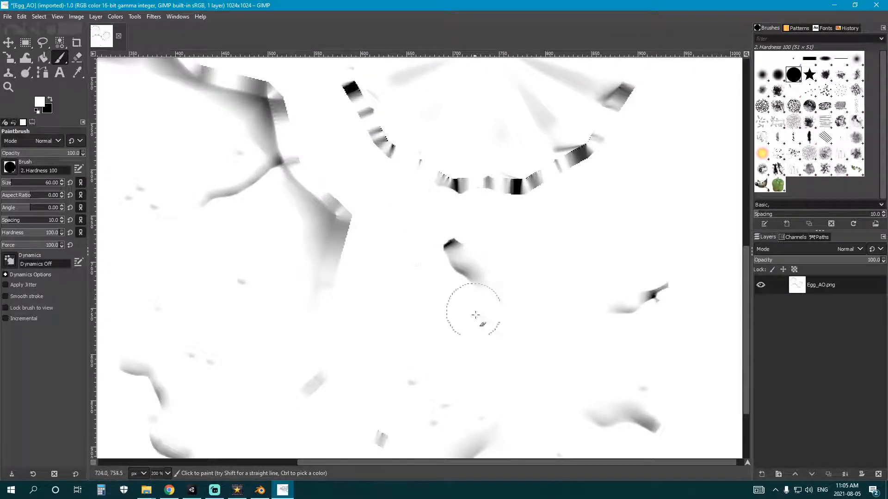
Paint white over the dark patches along the bottom and lower left of the Egg_AO texture
middle_drag(475, 315, 452, 208)
mouse_move(259, 148)
middle_down()
mouse_move(415, 230)
mouse_move(513, 168)
middle_up()
middle_drag(509, 306, 486, 220)
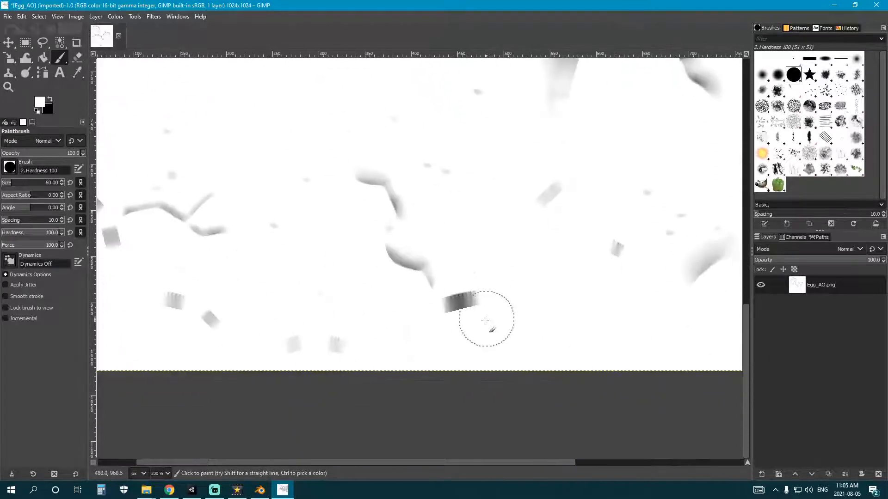
drag(484, 320, 465, 313)
middle_drag(529, 213, 513, 356)
middle_drag(453, 232, 581, 110)
drag(270, 316, 486, 370)
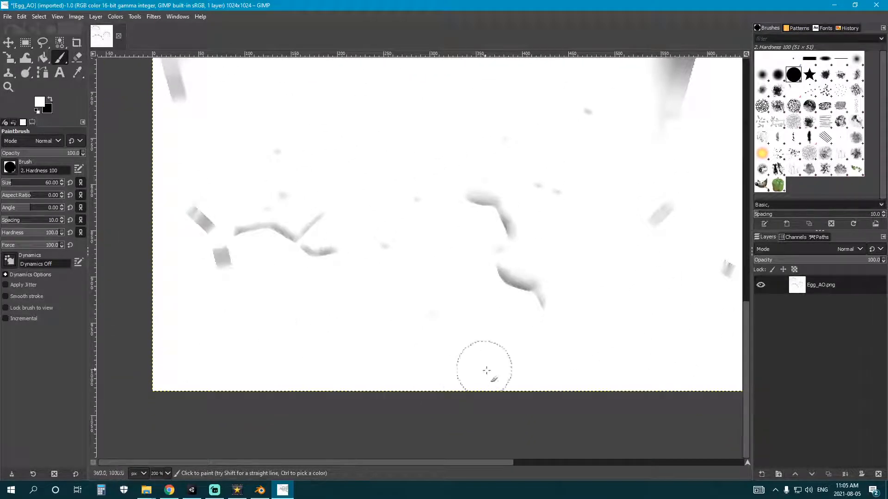
middle_drag(257, 261, 350, 323)
mouse_move(297, 271)
mouse_down()
mouse_move(297, 325)
mouse_move(277, 332)
mouse_up()
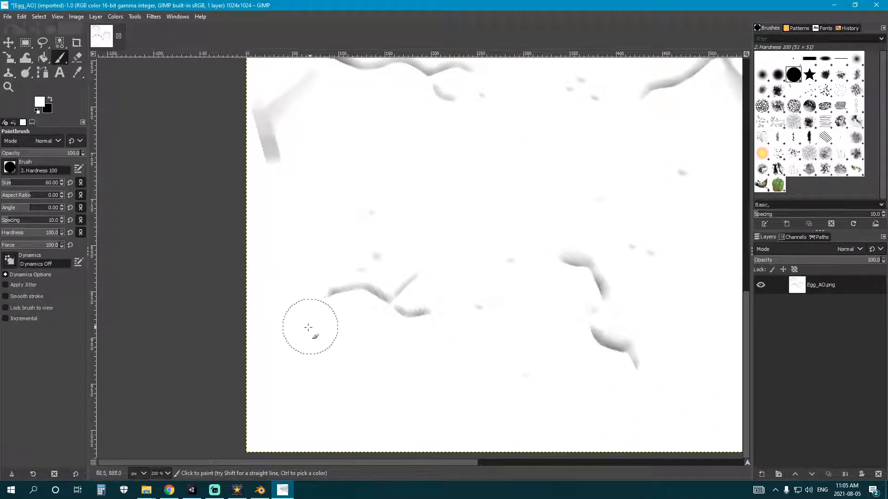
Paint white over the shading along the jagged upper and side edges of the larger lower shell, keeping its cracks
mouse_move(526, 331)
middle_down()
mouse_move(317, 319)
mouse_move(273, 342)
middle_up()
drag(497, 295, 503, 247)
mouse_move(488, 126)
middle_down()
mouse_move(454, 327)
mouse_move(466, 343)
middle_up()
middle_drag(426, 278, 460, 240)
middle_drag(381, 355, 453, 249)
mouse_move(612, 267)
mouse_down()
mouse_move(645, 269)
mouse_move(626, 285)
mouse_up()
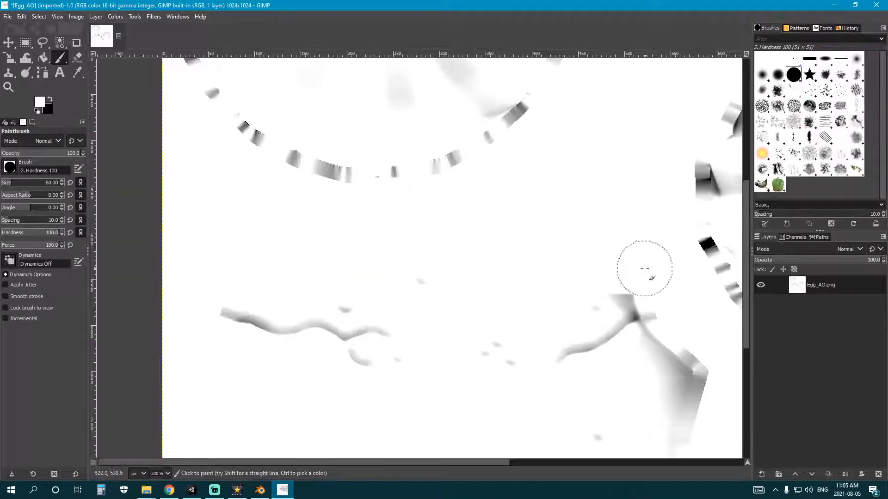
middle_drag(625, 254, 500, 185)
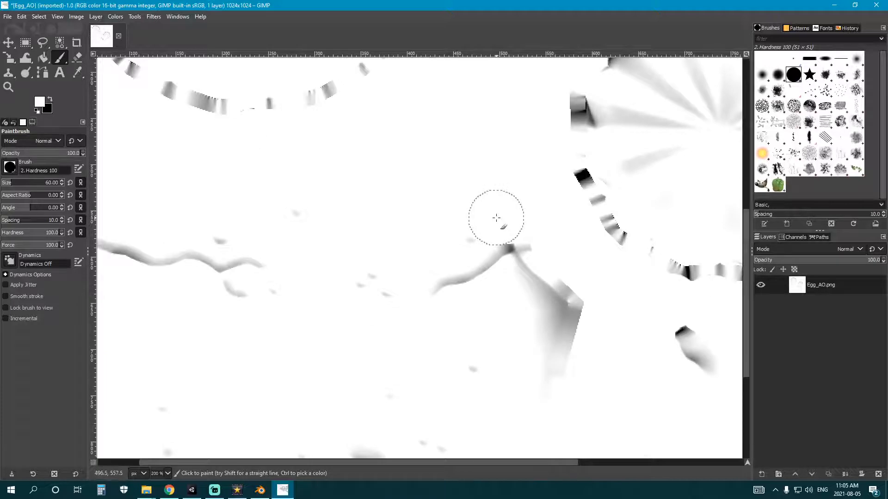
middle_drag(542, 254, 519, 240)
drag(520, 240, 539, 345)
Export the retouched texture as Egg_AO.png in the Textures/Chicken folder, replacing the existing file with the default PNG options
key(z)
ctrl+scroll(433, 252, down, 3)
middle_drag(436, 254, 422, 320)
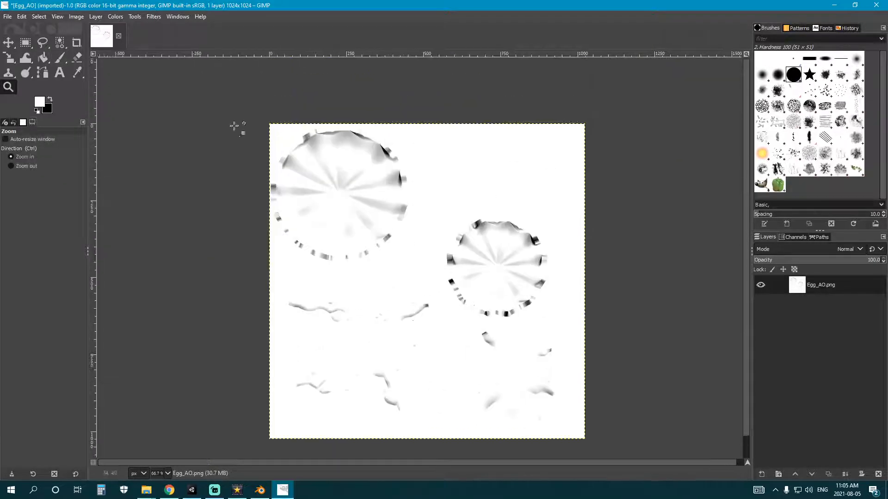
click(7, 16)
click(28, 157)
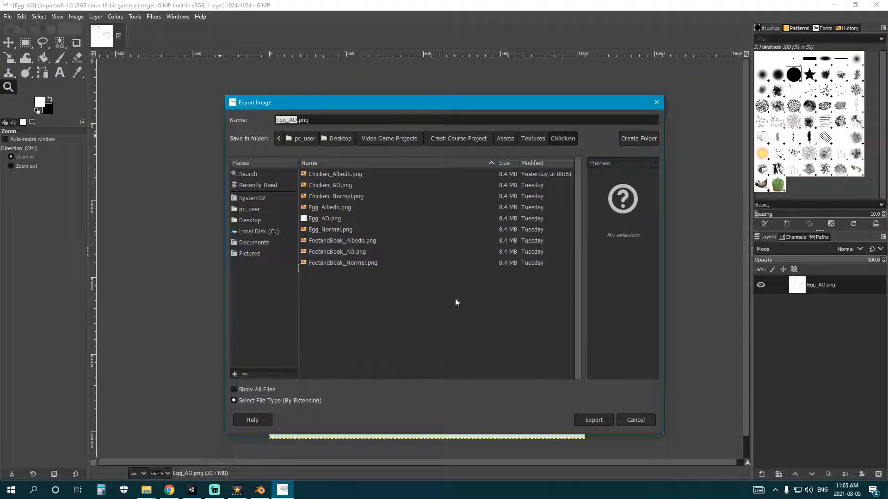
click(596, 419)
click(494, 309)
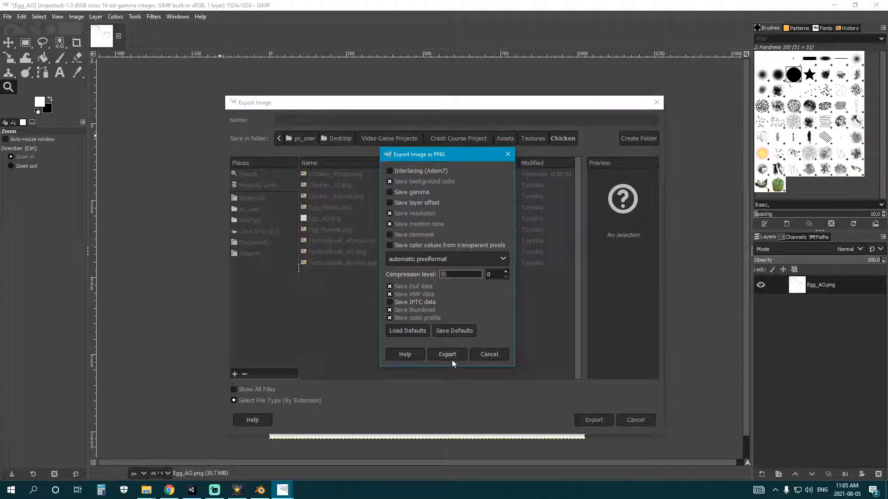
click(443, 351)
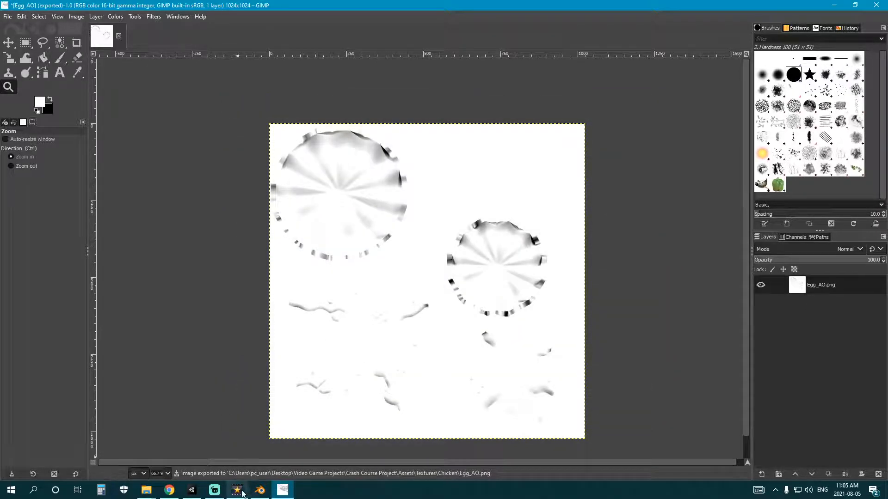
Switch back to Unity and inspect the chicken's eggshell in the scene with the updated occlusion texture
click(191, 491)
right_drag(374, 207, 356, 236)
scroll(407, 232, down, 3)
scroll(416, 239, up, 5)
scroll(417, 239, down, 5)
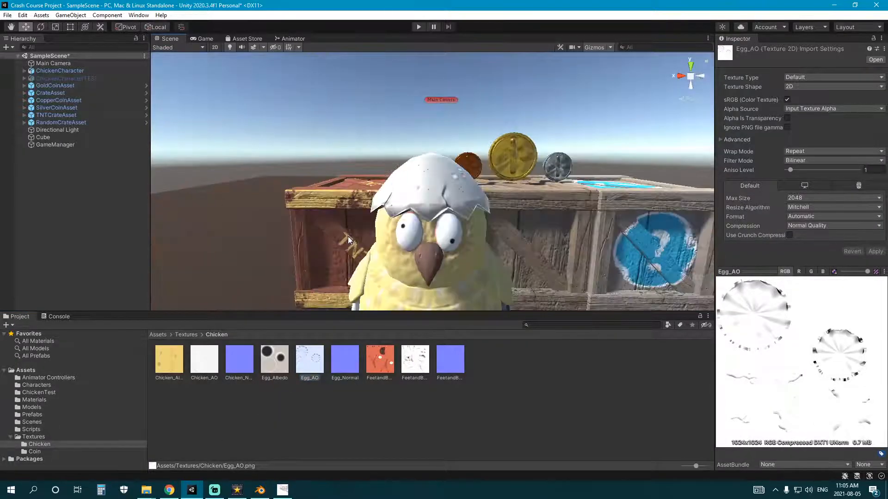
middle_drag(355, 236, 321, 234)
right_drag(321, 234, 376, 230)
middle_drag(377, 230, 388, 193)
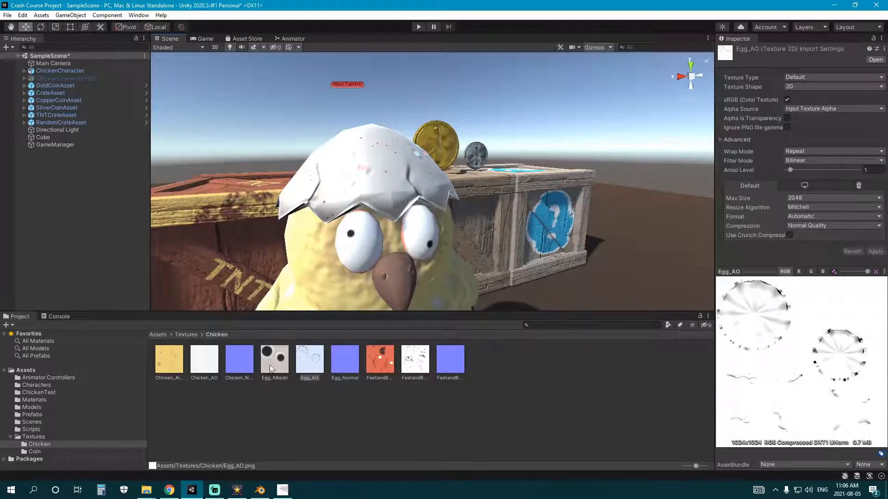
Set the Chicken_Egg material's smoothness to 0.6 and view the shell on the chicken
click(55, 435)
click(53, 400)
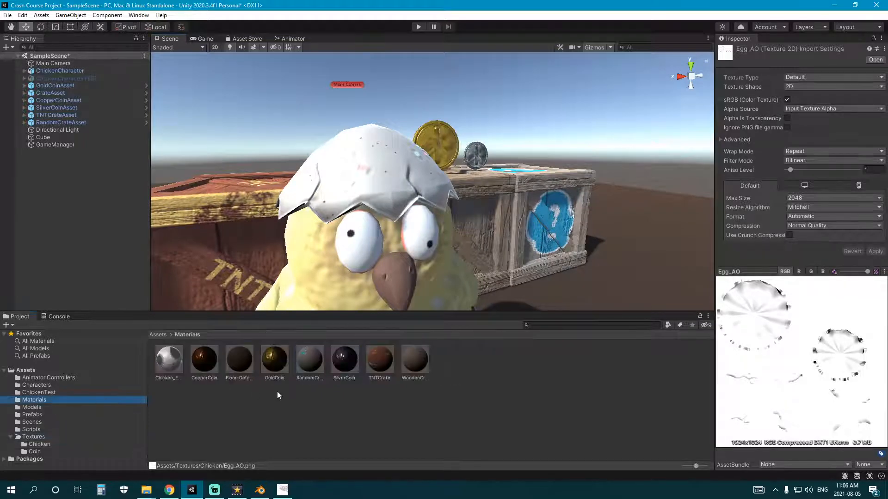
click(168, 360)
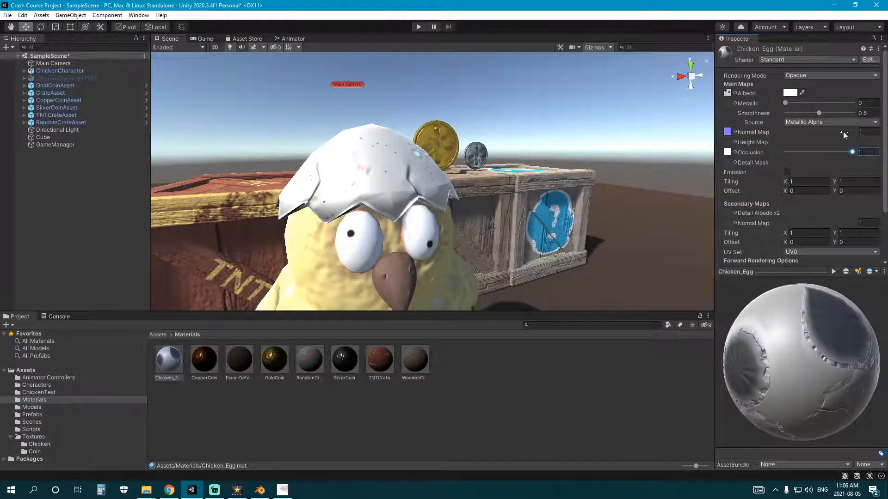
drag(821, 113, 814, 113)
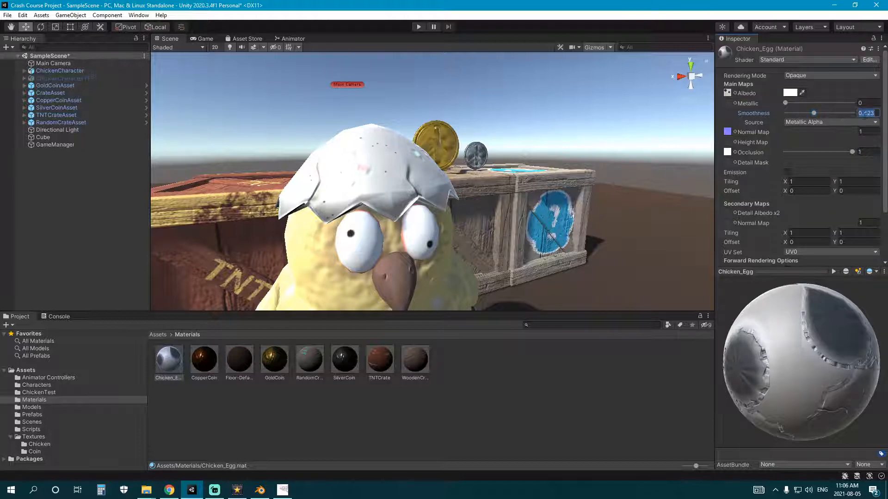
text(0.6)
alt+drag(326, 237, 446, 222)
scroll(420, 212, down, 4)
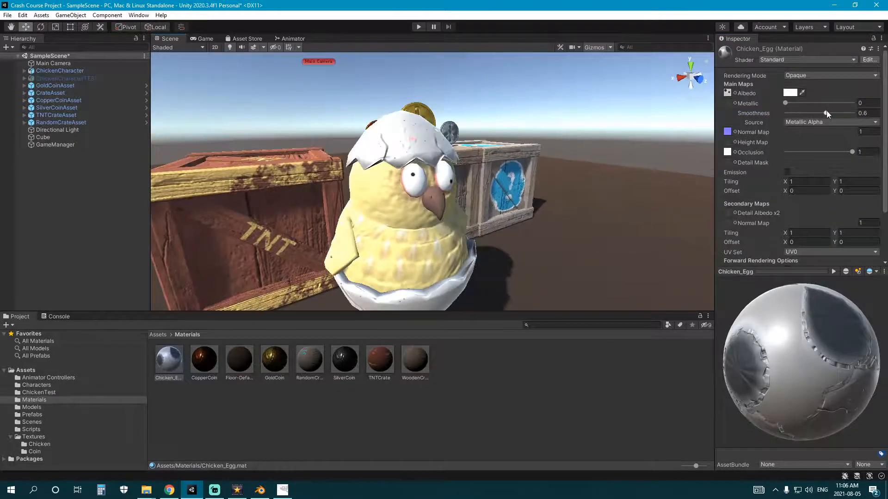
Try a smoothness of 0.565 on the Chicken_Egg material, check the chicken from several angles and set it back to 0.6
drag(826, 112, 824, 113)
scroll(441, 207, down, 3)
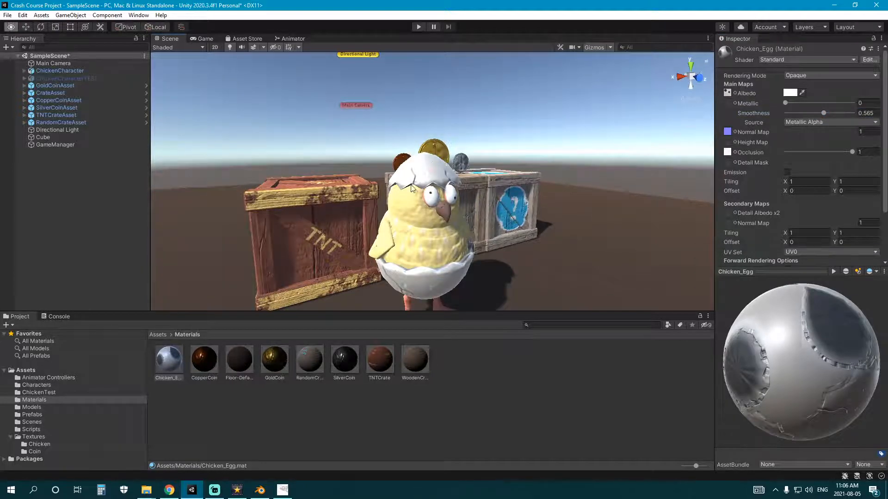
alt+drag(439, 199, 371, 203)
middle_drag(371, 203, 392, 217)
right_drag(392, 217, 450, 212)
scroll(451, 211, up, 3)
mouse_move(451, 212)
middle_down()
mouse_move(459, 199)
mouse_move(454, 219)
middle_up()
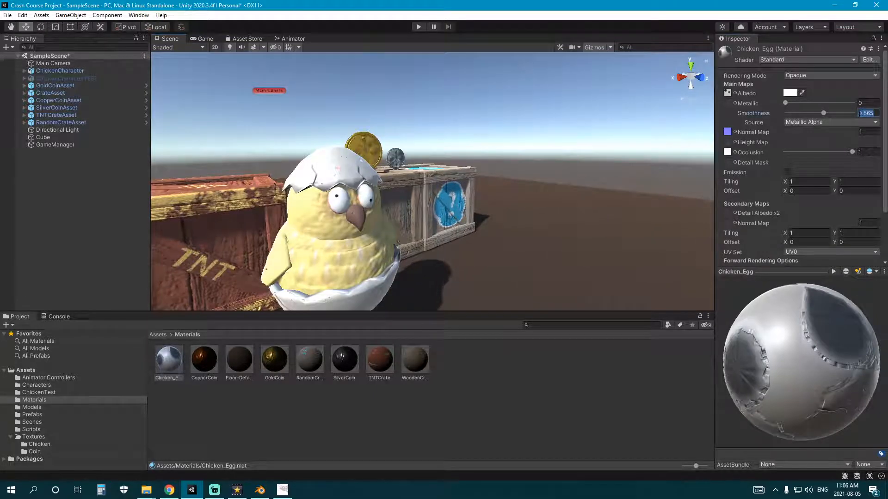
text(0.6)
middle_drag(451, 245, 466, 228)
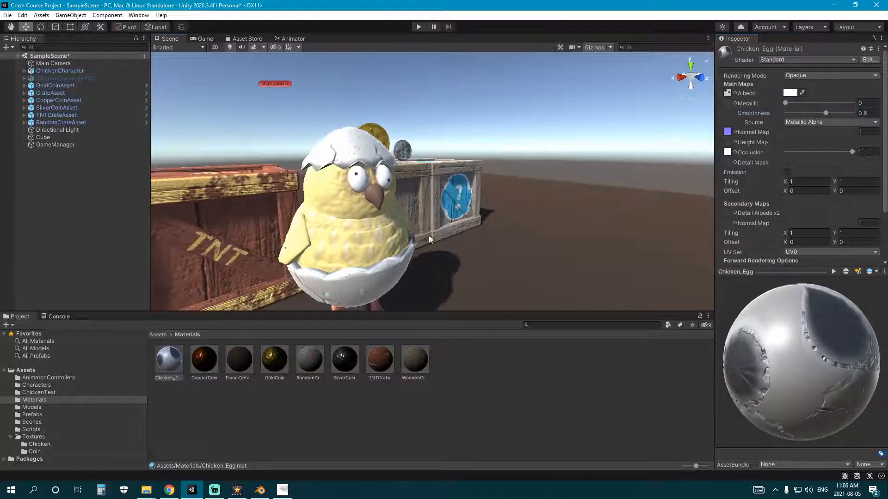
Duplicate the Chicken_Egg material in the Materials folder and name the copy Chicken_Body
click(182, 377)
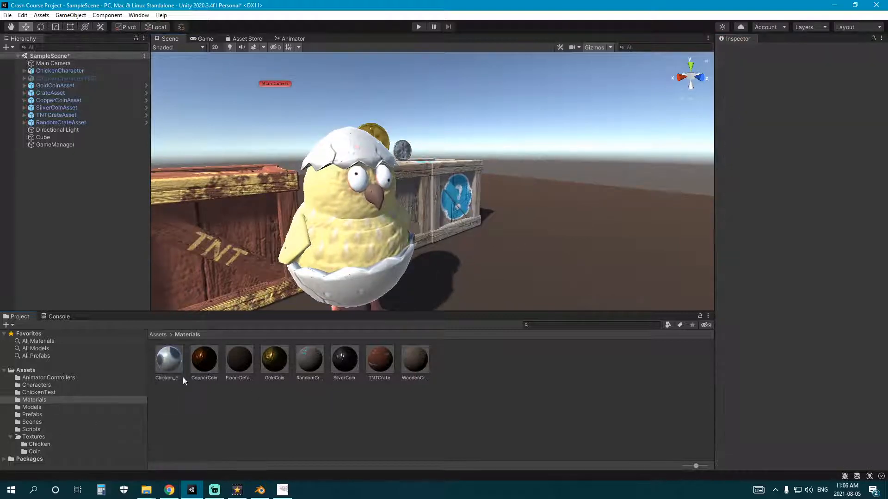
click(182, 380)
key(ctrl+d)
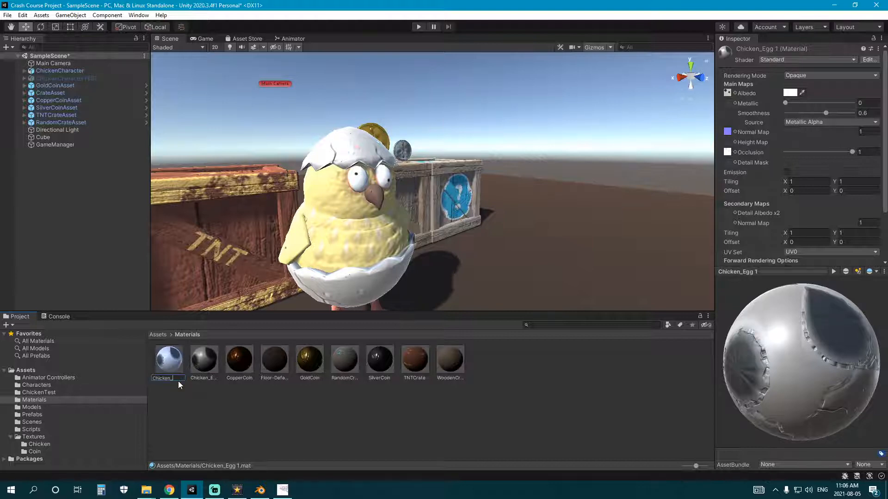
text(Body)
key(Return)
Assign the chicken albedo, occlusion and normal textures from Textures/Chicken to the matching main maps of the Chicken_Body material
click(40, 444)
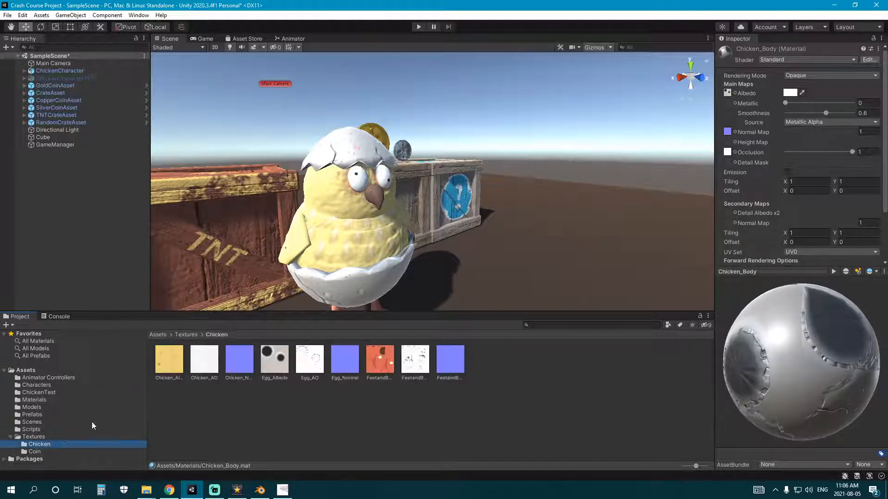
drag(749, 96, 728, 93)
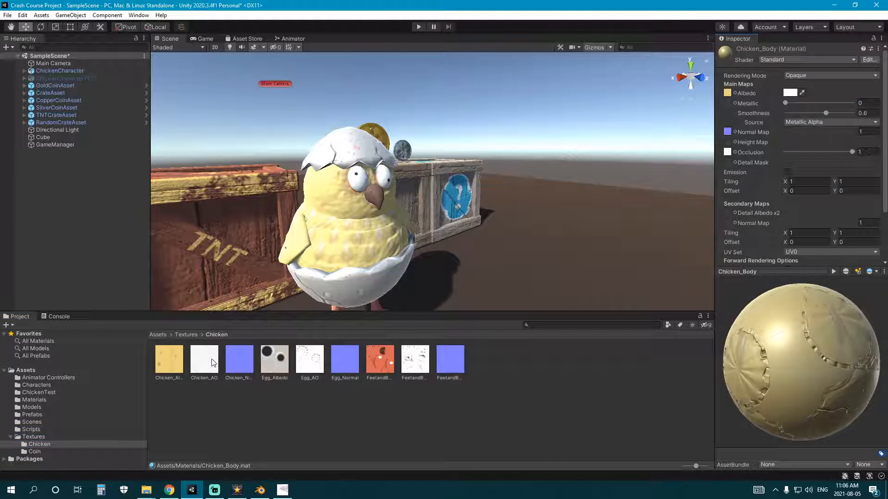
drag(213, 363, 728, 166)
drag(728, 134, 728, 153)
drag(238, 369, 728, 133)
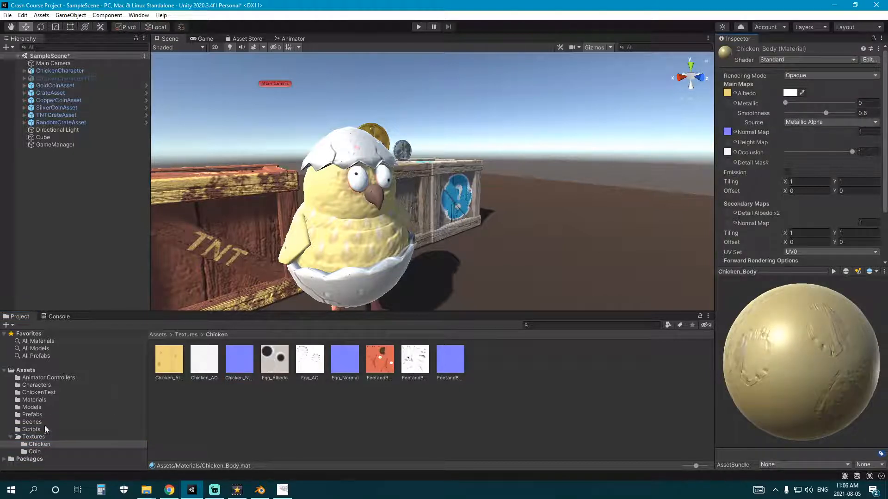
Apply the Chicken_Body material to the chicken's body and set its smoothness to 0 and normal map strength to 1.2
click(34, 399)
drag(174, 361, 379, 224)
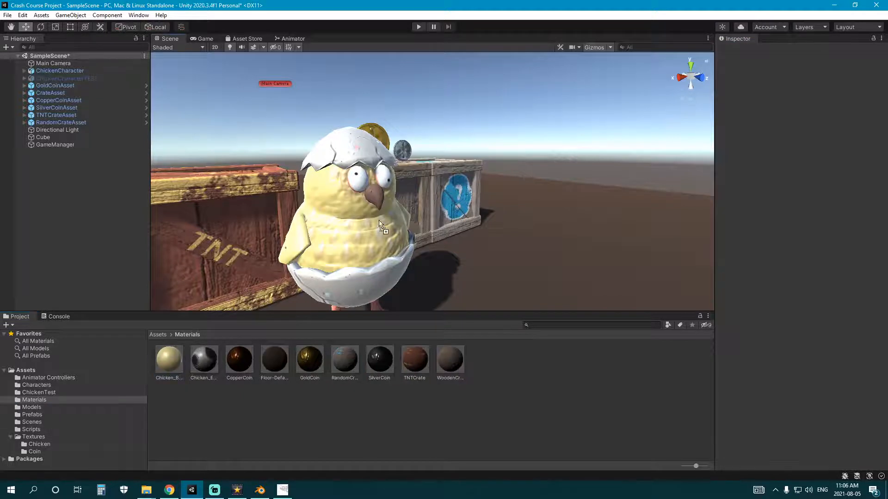
click(174, 362)
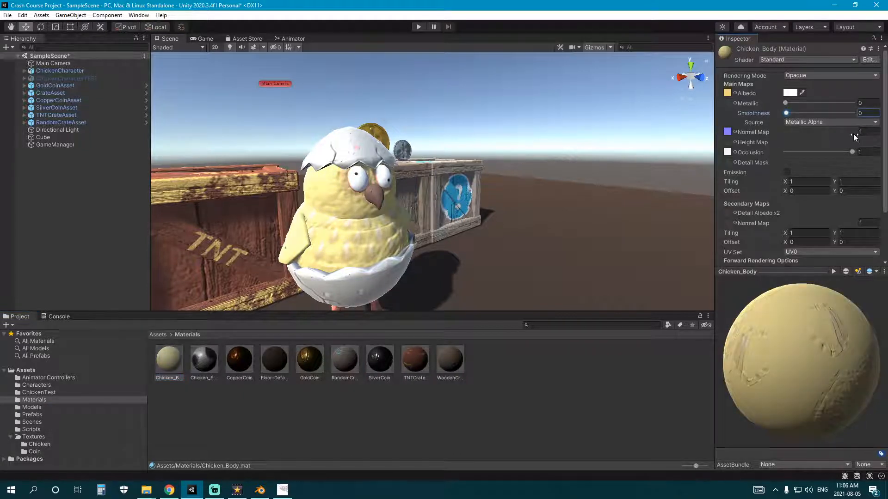
drag(854, 137, 856, 134)
Duplicate the Chicken_Body material and name the copy Chicken_Acc
key(ctrl+d)
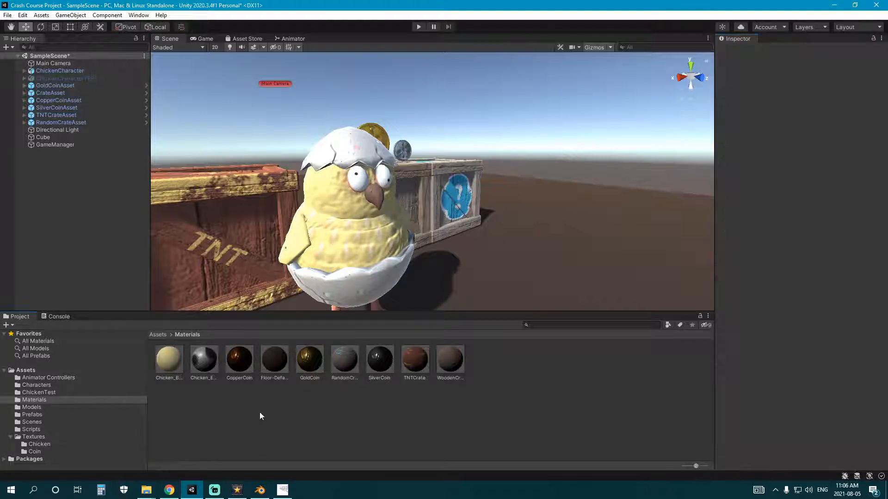
click(173, 379)
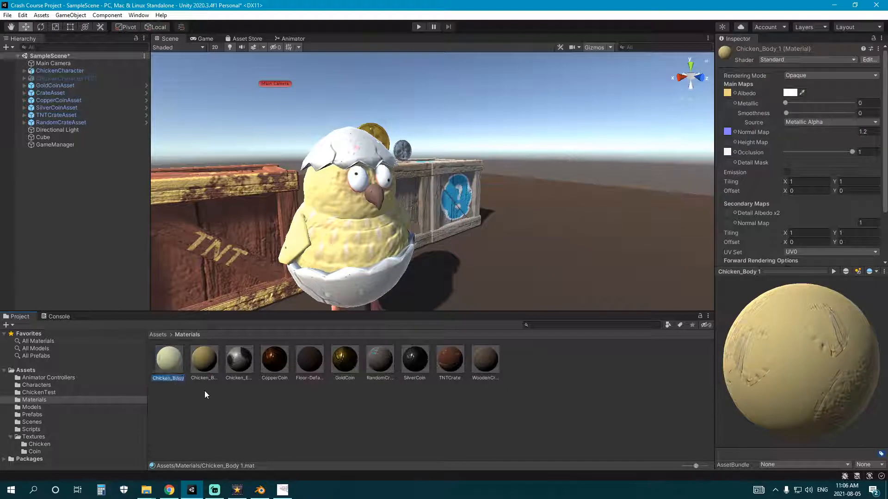
text(Chicken_Acc)
key(Return)
Assign the feet-and-beak albedo, occlusion and normal textures to the main maps of the Chicken_Acc material
click(39, 445)
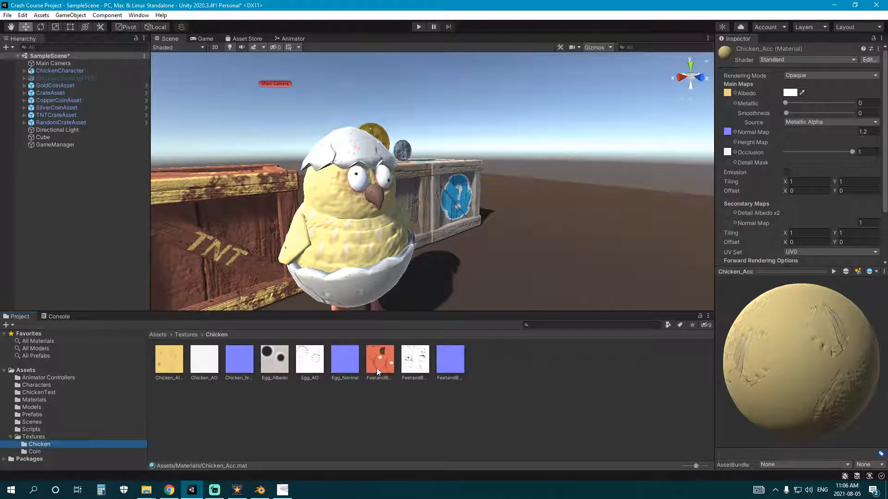
drag(730, 96, 727, 151)
drag(449, 364, 727, 133)
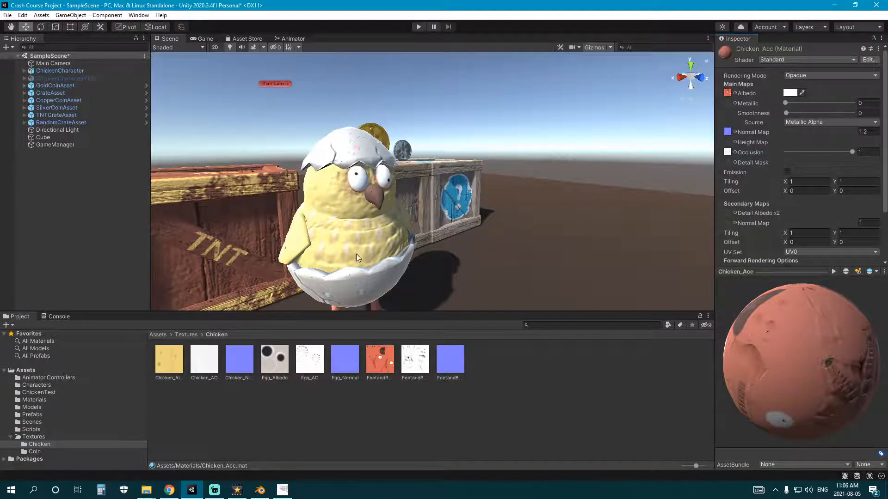
Inspect the chicken's legs, beak, eyes and body in the scene from near and far
middle_drag(356, 254, 329, 192)
click(46, 427)
click(46, 410)
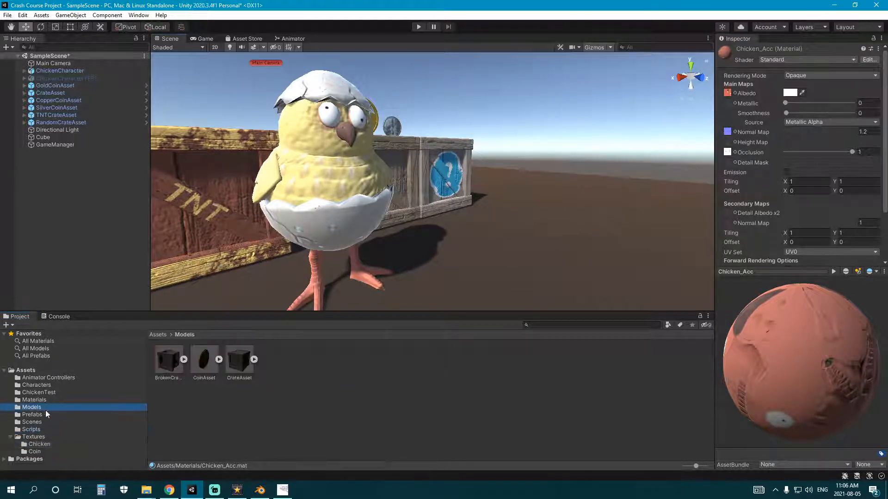
click(37, 438)
scroll(333, 231, down, 3)
middle_drag(343, 186, 365, 213)
scroll(370, 215, up, 5)
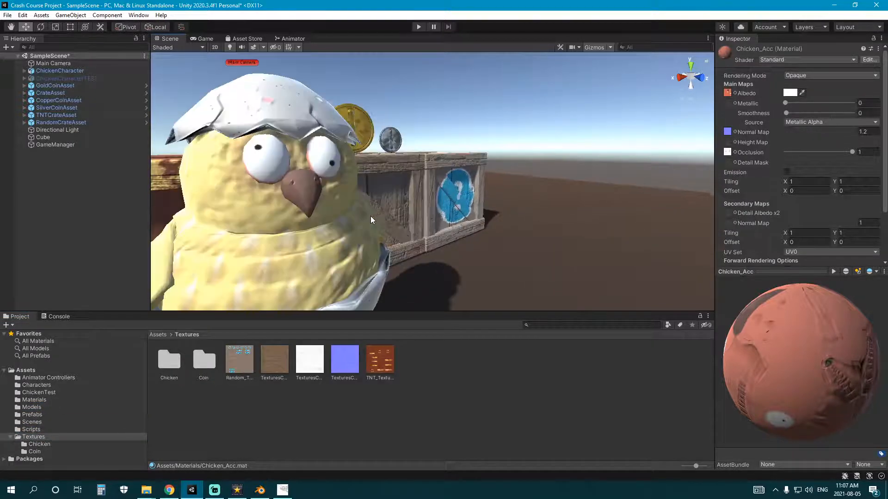
middle_drag(272, 170, 305, 191)
scroll(304, 191, down, 6)
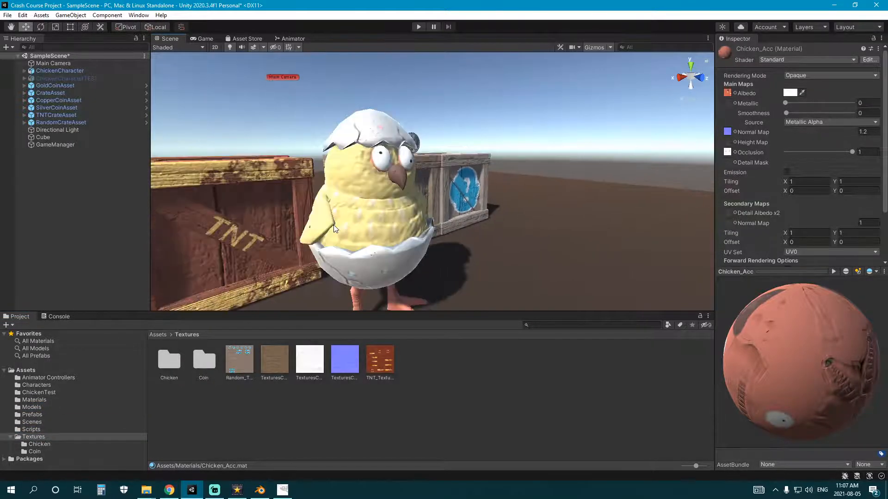
middle_drag(376, 239, 327, 243)
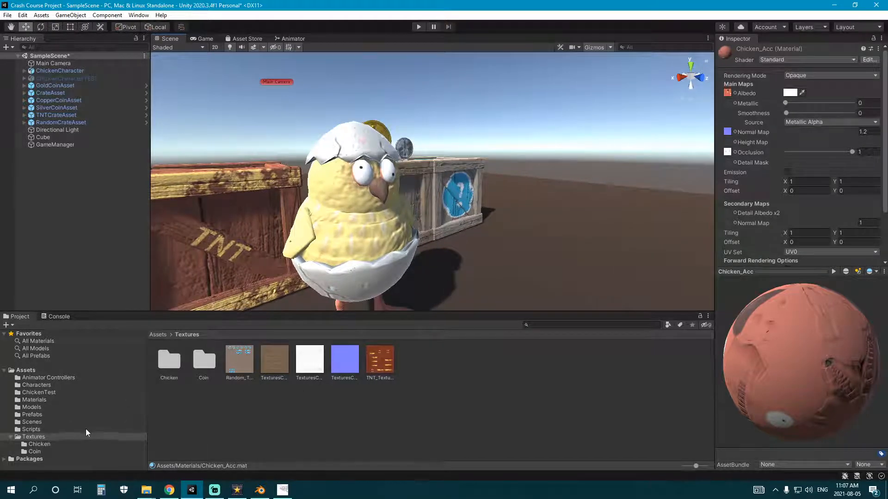
Duplicate the Chicken_Albedo texture in Textures/Chicken and name the copy Chicken_Normal2
click(39, 444)
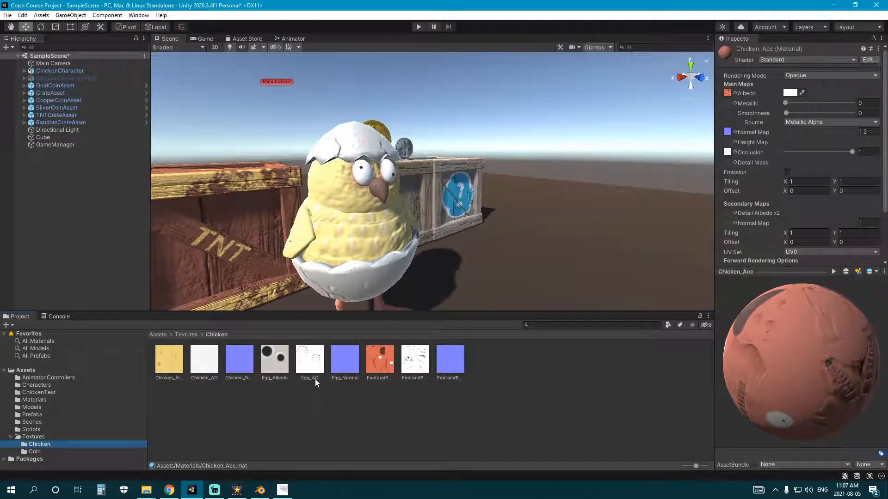
click(180, 367)
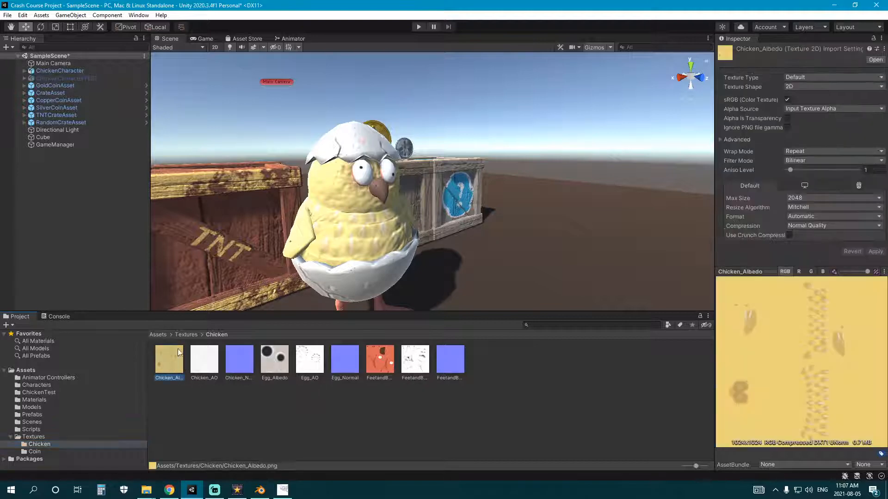
key(ctrl+d)
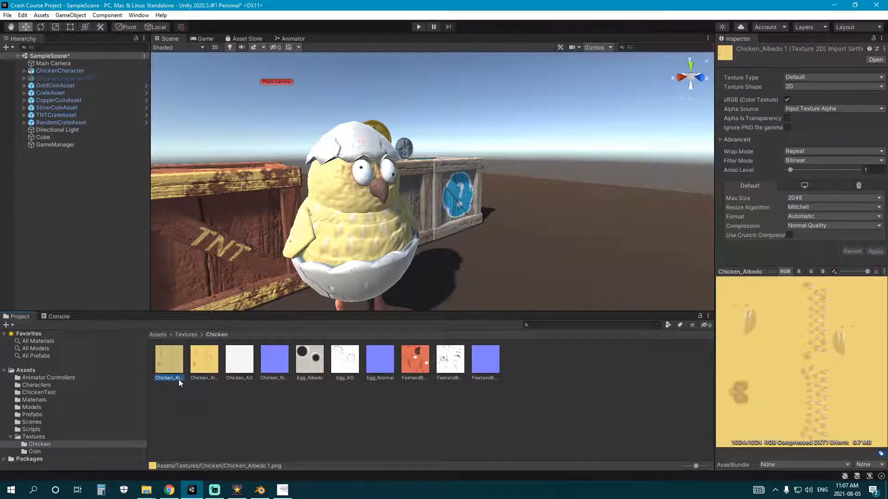
click(180, 380)
text(Chicken_Normal2)
key(Return)
Import Chicken_Normal2 as a normal map created from grayscale with a bumpiness of 0.1, and apply the settings
click(808, 78)
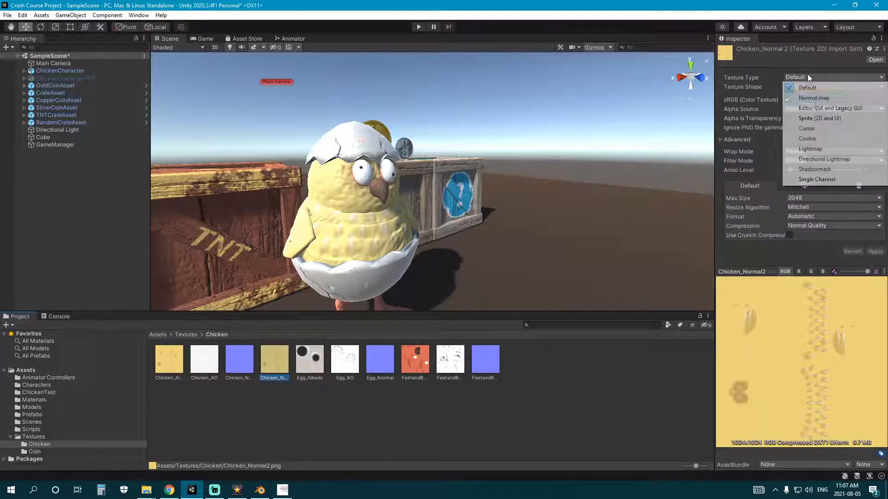
click(813, 97)
click(787, 109)
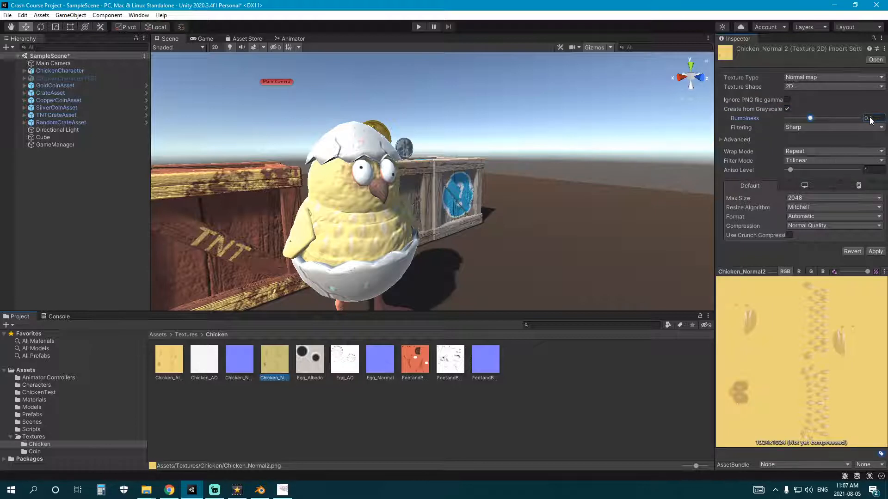
click(875, 251)
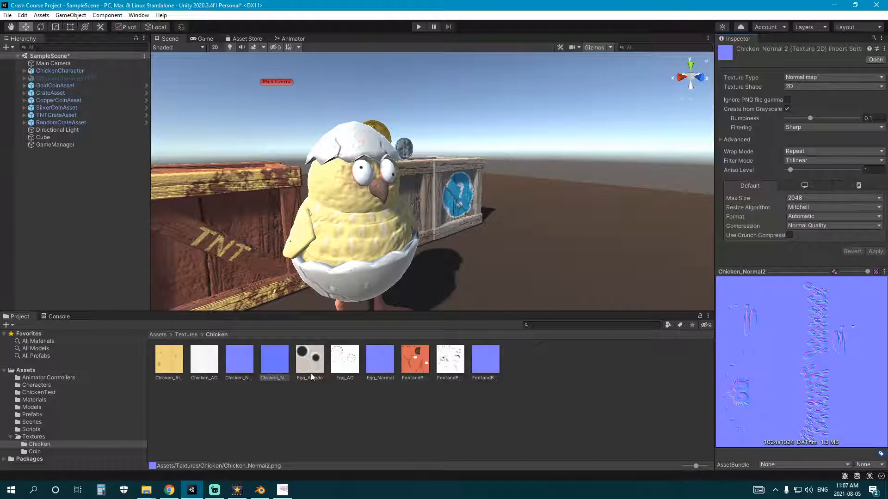
Assign Chicken_Normal2 as the secondary normal map of the Chicken_Body material
click(57, 437)
click(54, 414)
click(55, 407)
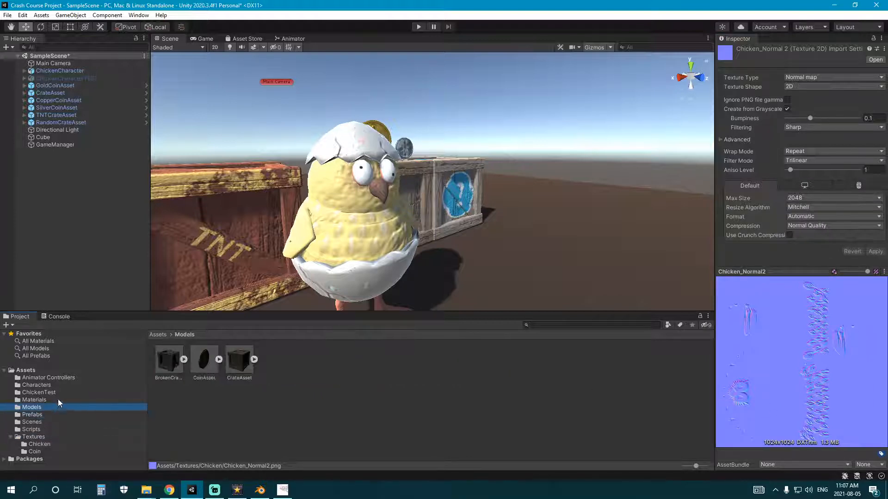
click(58, 400)
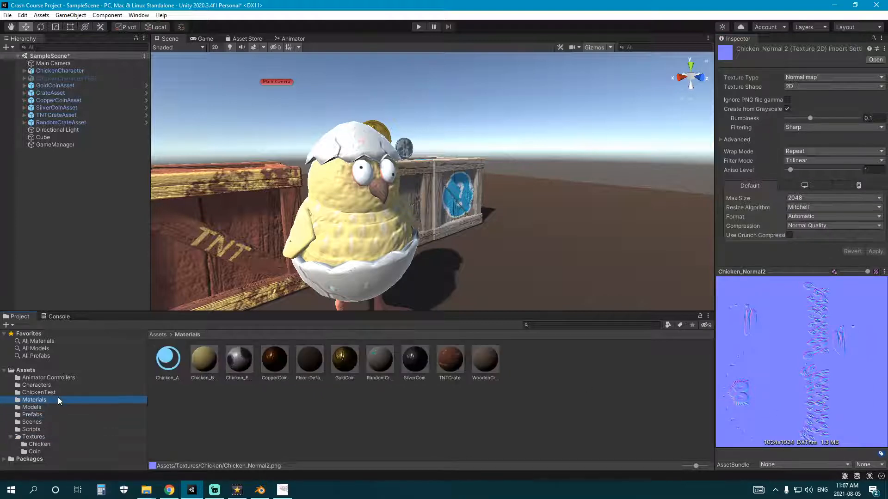
click(213, 367)
click(48, 445)
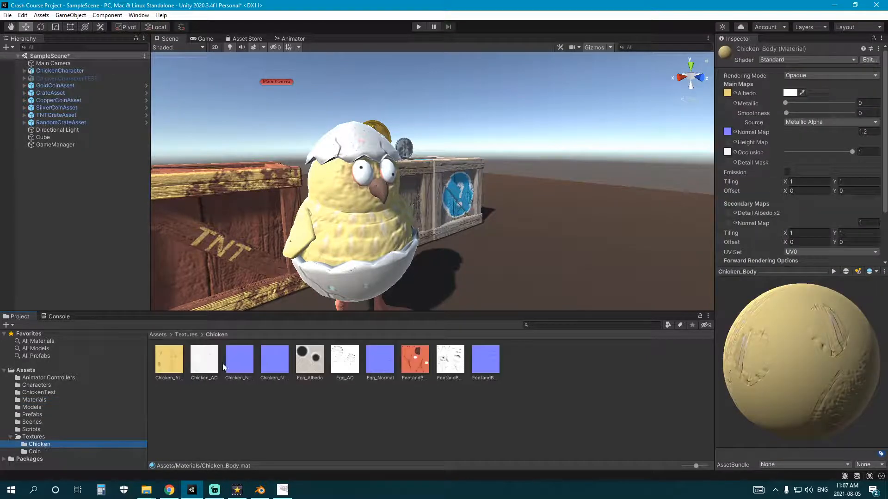
mouse_move(276, 361)
mouse_down()
mouse_move(764, 214)
mouse_move(733, 214)
mouse_move(731, 224)
mouse_up()
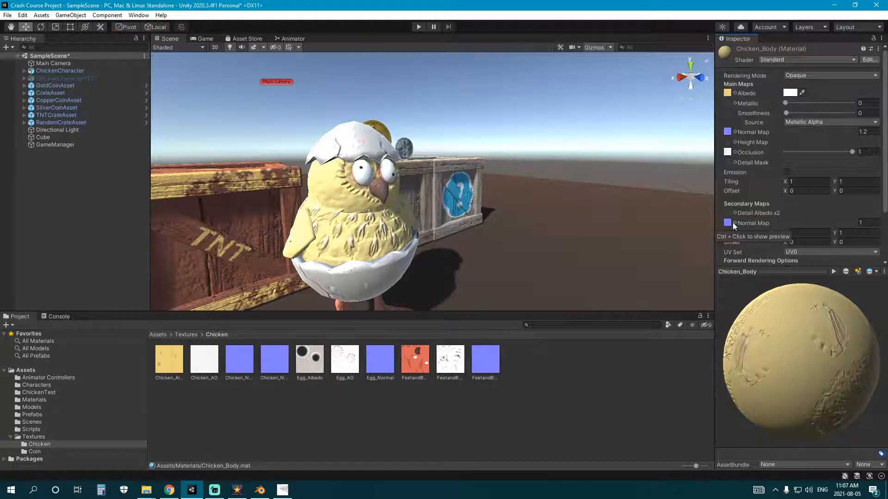
Try a secondary normal map strength of -1 on Chicken_Body, set it back to 1 and view the chicken's feathers
scroll(364, 238, up, 3)
alt+drag(365, 238, 481, 242)
click(862, 223)
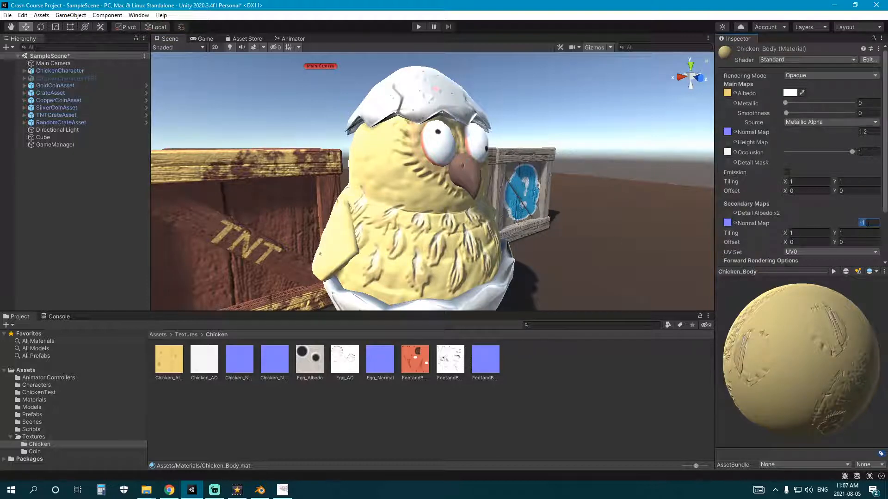
text(1)
scroll(500, 214, down, 5)
alt+drag(498, 215, 431, 249)
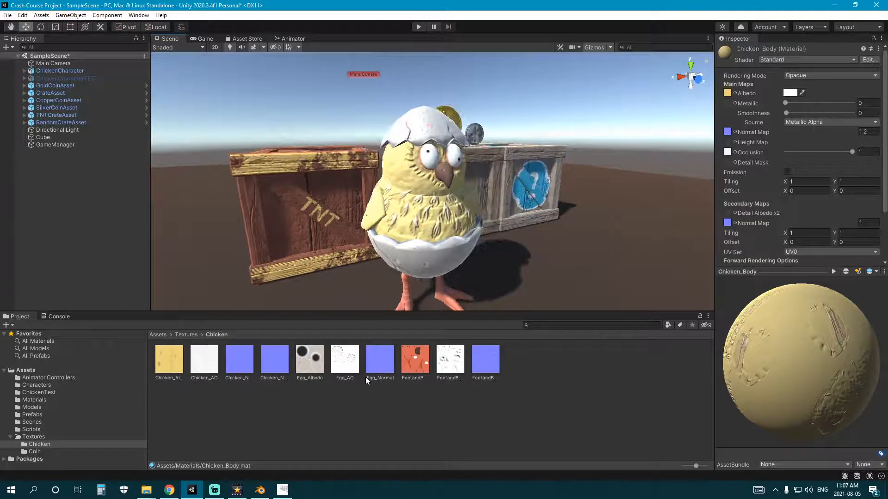
Duplicate the Egg_Albedo texture and name the copy Egg_Normal2
click(303, 361)
key(ctrl+d)
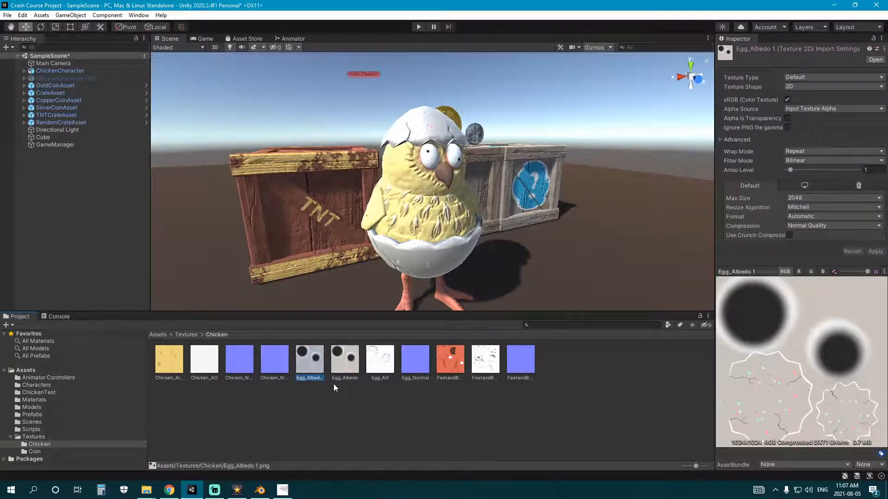
text(Egg_Normal2)
key(Return)
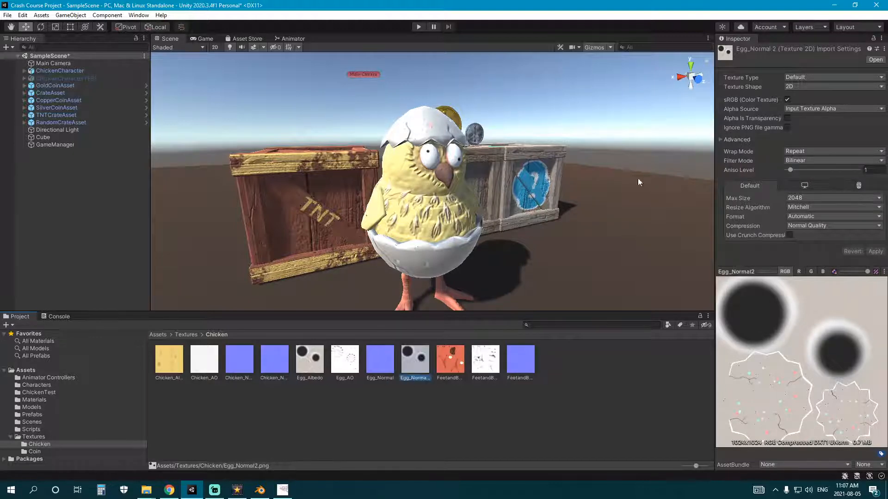
Import Egg_Normal2 as a normal map created from grayscale with bumpiness 0.1 and Smooth filtering, and apply the settings
click(812, 77)
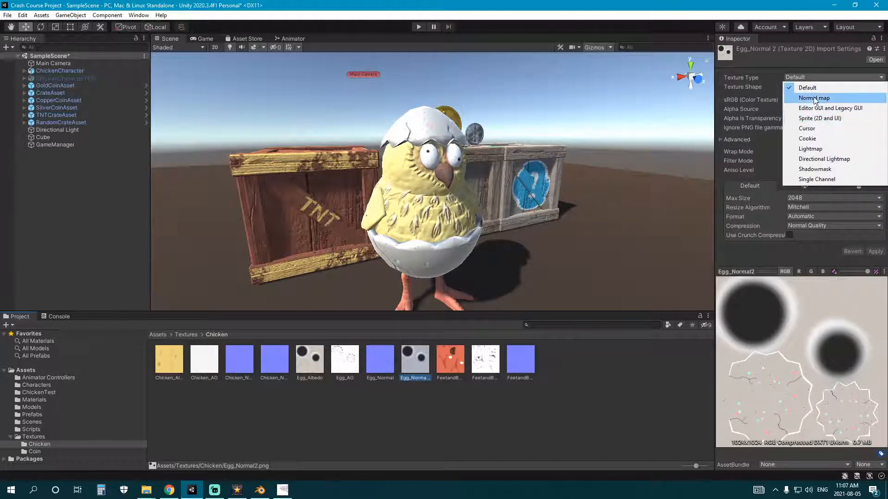
click(814, 97)
click(788, 109)
click(871, 118)
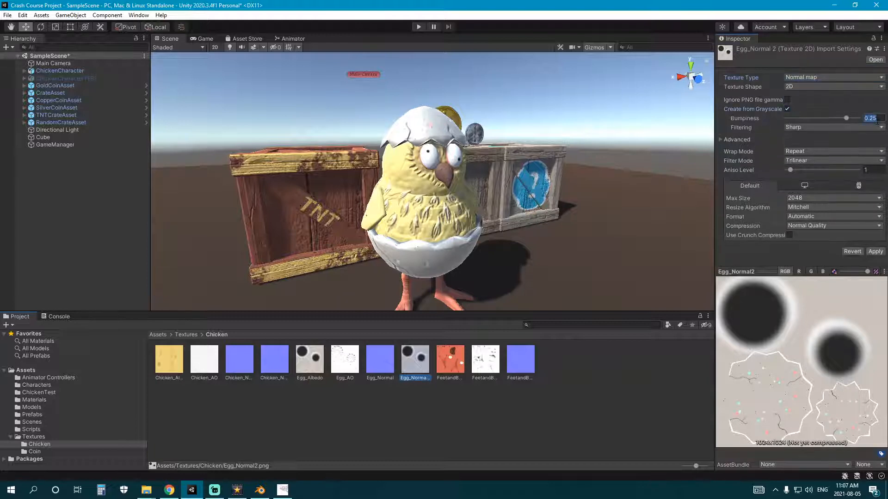
text(0.1)
click(799, 126)
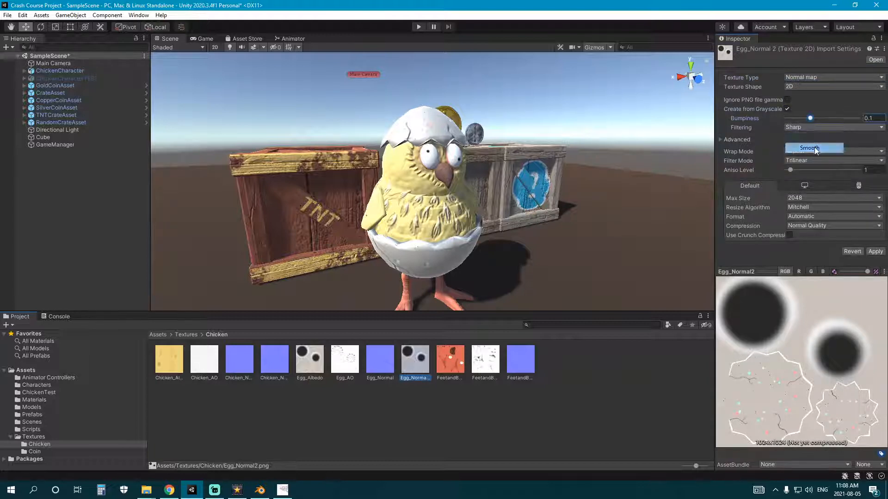
click(815, 147)
click(875, 251)
Set the filtering of the Chicken_Normal2 normal map to Smooth and apply the change
click(171, 359)
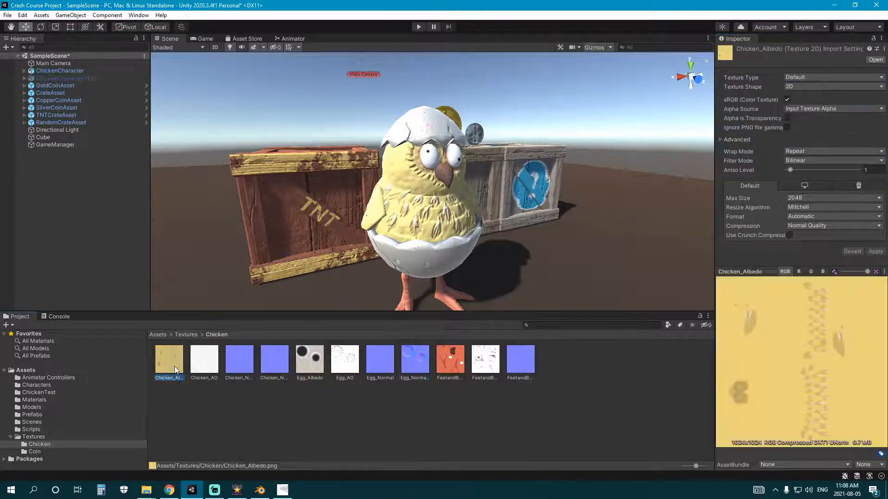
click(274, 360)
click(810, 127)
click(809, 147)
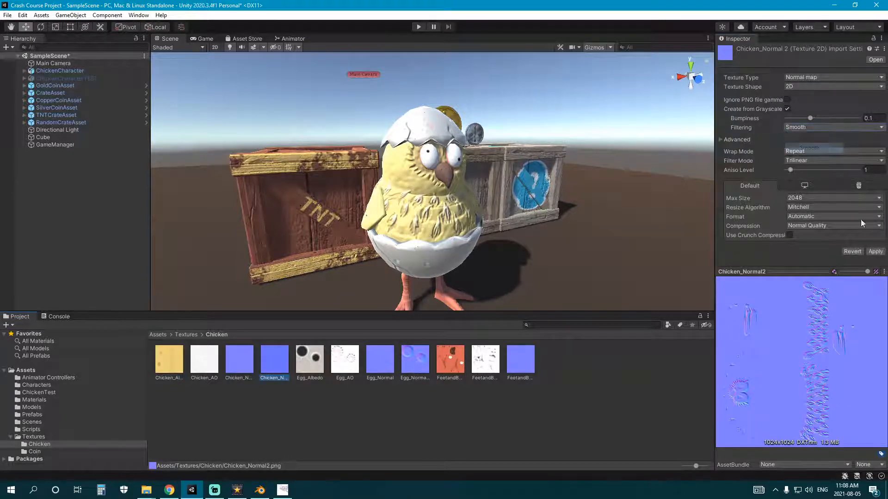
click(875, 251)
click(396, 398)
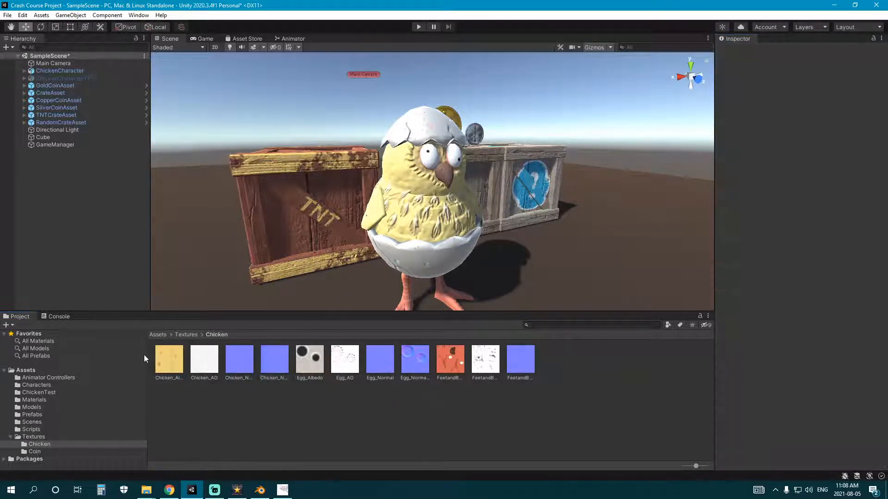
Assign the Egg_Normal2 texture as the secondary normal map of the Chicken_Egg material
click(69, 400)
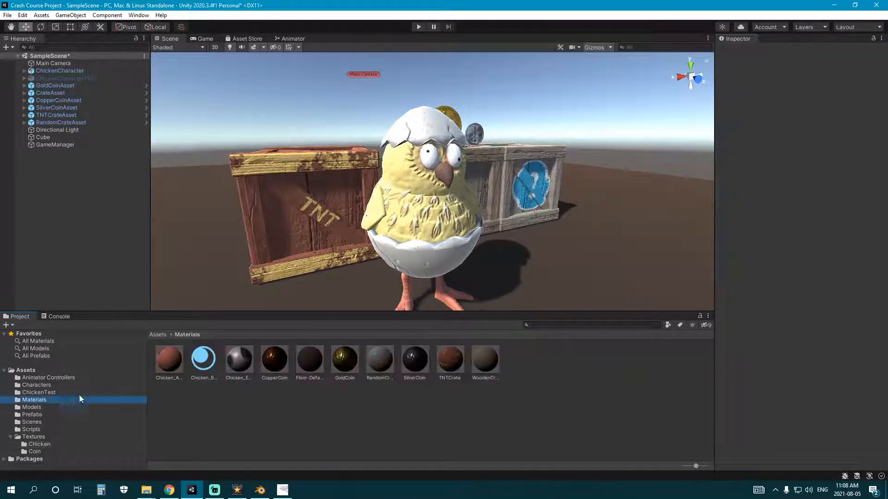
click(209, 366)
click(240, 365)
click(40, 444)
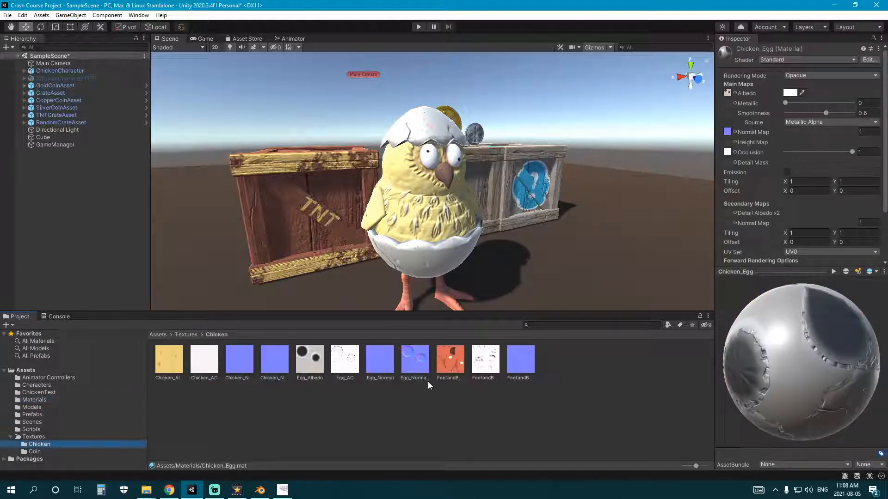
drag(415, 358, 729, 164)
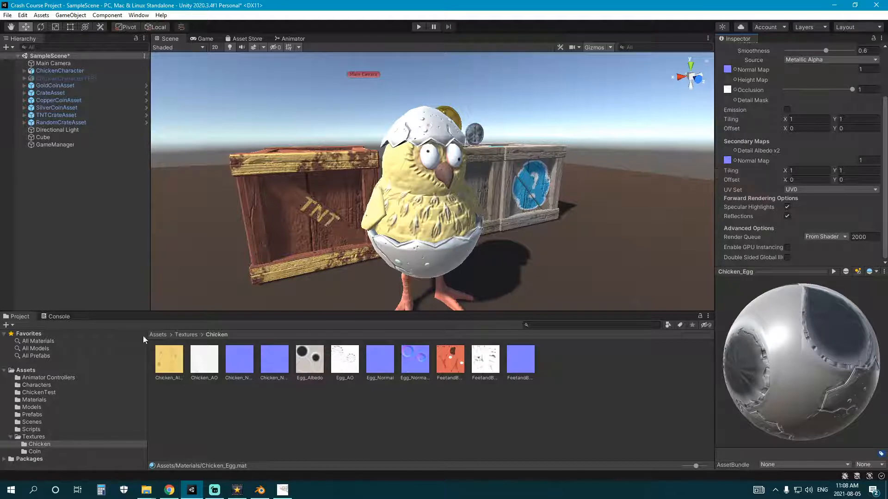
Inspect the eggshell up close and set the Chicken_Egg main normal map strength to 0.4
scroll(441, 221, up, 5)
middle_drag(481, 157, 451, 99)
alt+drag(451, 139, 430, 153)
scroll(418, 192, up, 3)
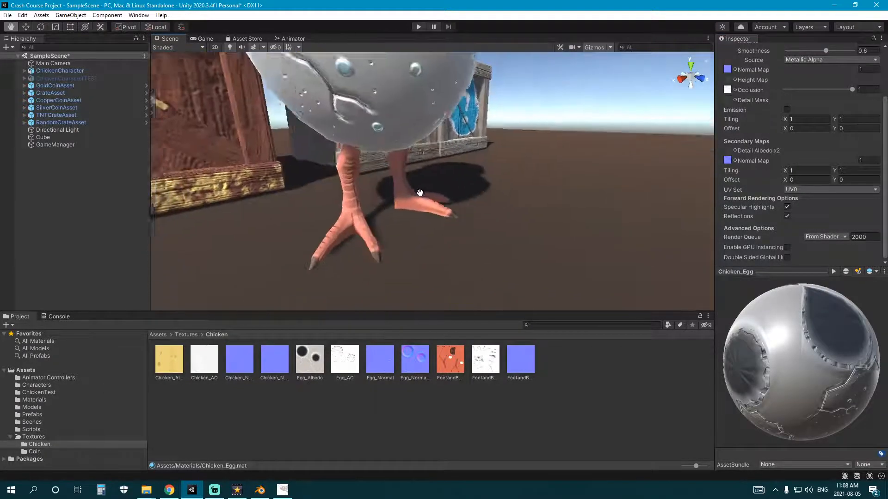
middle_drag(418, 192, 414, 212)
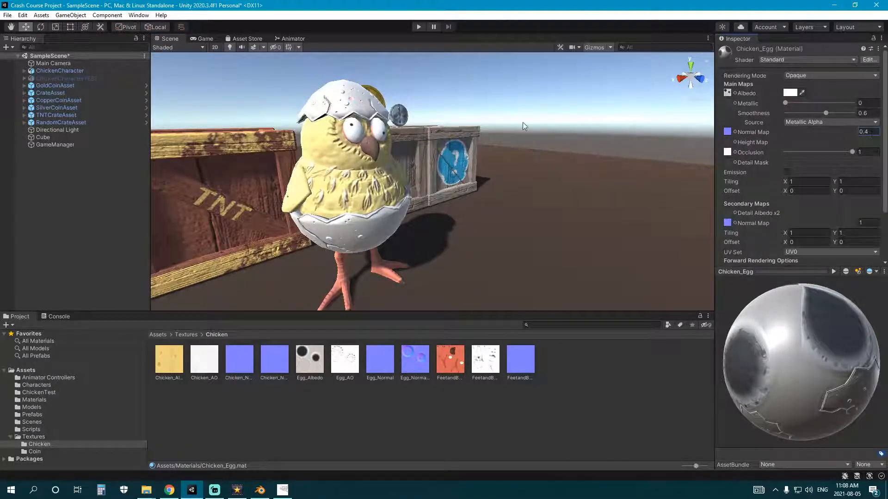
Set the smoothness of the Chicken_Acc material to 0.6, judging its effect on the chicken's feet
click(55, 399)
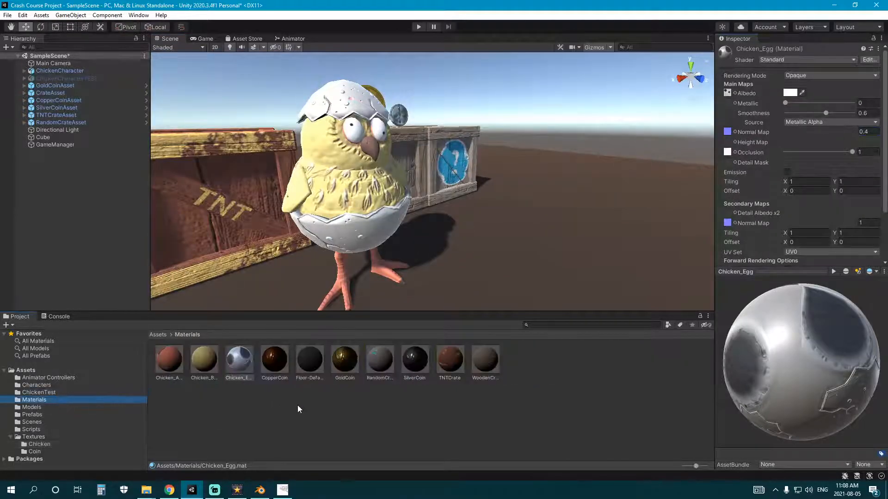
click(297, 405)
drag(182, 384, 341, 276)
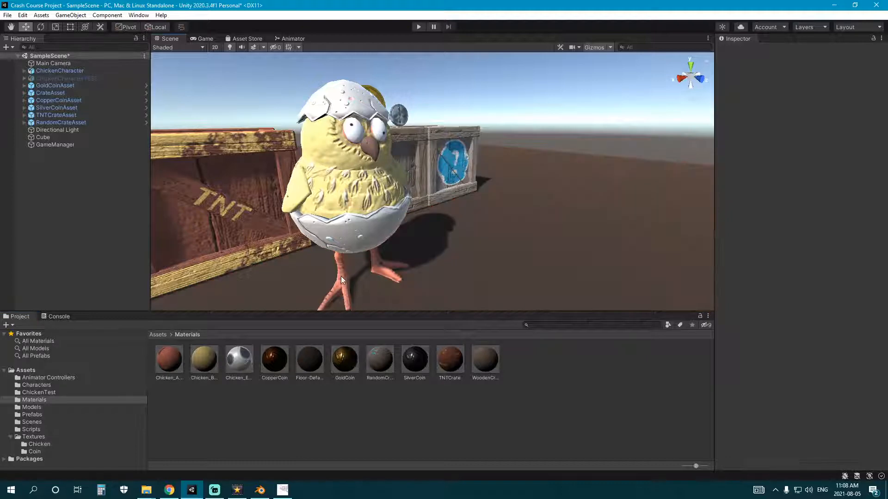
click(168, 361)
drag(786, 113, 833, 113)
right_drag(476, 213, 446, 218)
middle_drag(445, 216, 398, 232)
scroll(430, 212, down, 3)
double_click(865, 112)
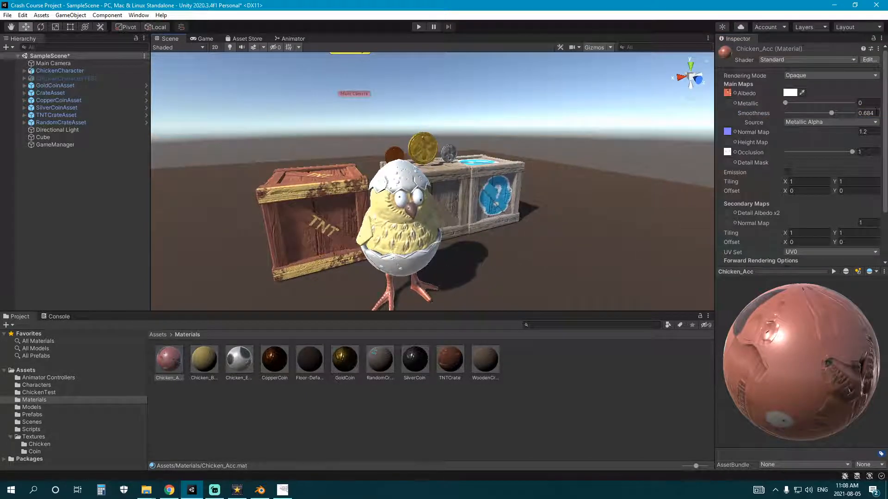
text(0.6)
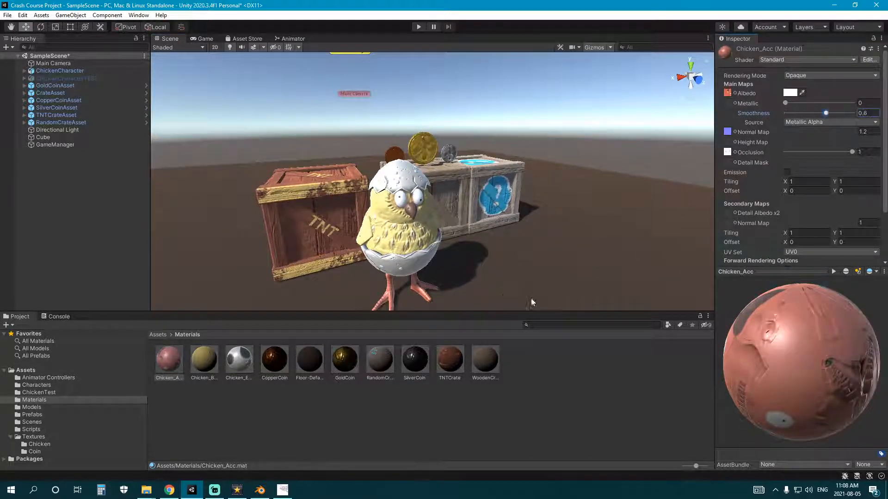
Check the finished chicken materials in the scene and save the scene
click(513, 398)
right_drag(420, 259, 428, 247)
middle_drag(428, 248, 451, 220)
scroll(463, 220, up, 3)
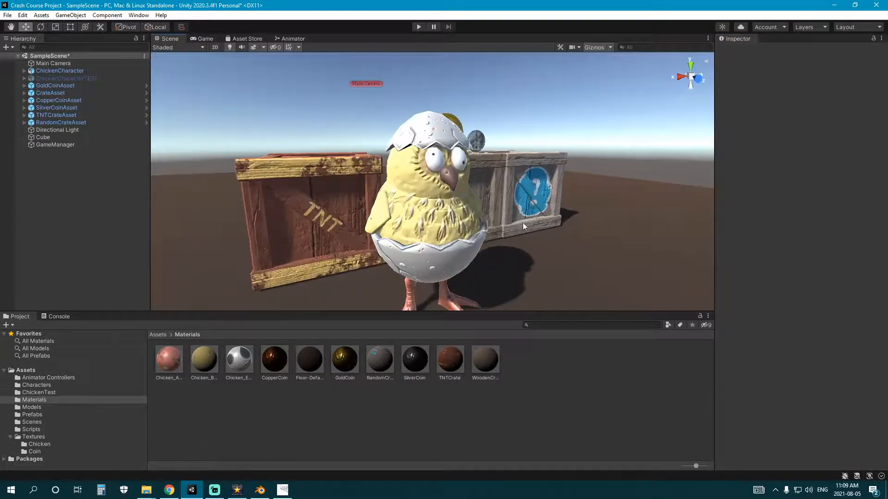
right_drag(523, 223, 501, 215)
key(ctrl+s)
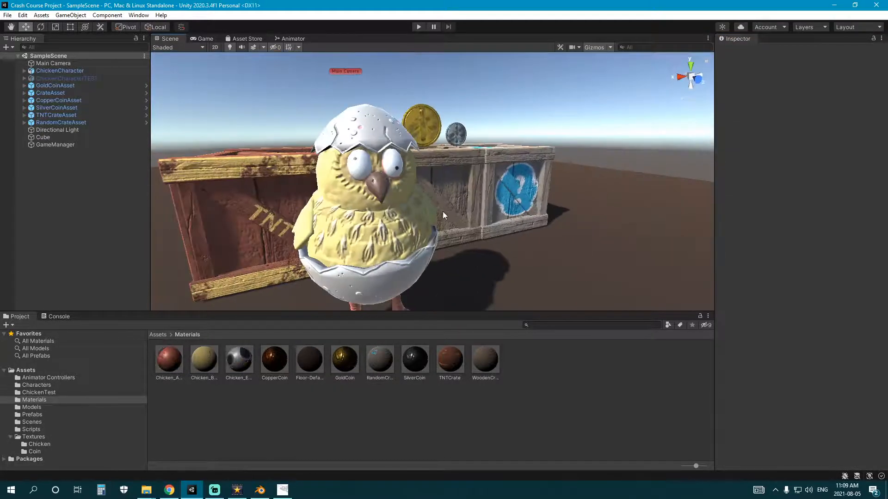
scroll(440, 213, down, 5)
mouse_move(439, 213)
middle_down()
mouse_move(494, 212)
mouse_move(473, 223)
mouse_move(438, 208)
middle_up()
scroll(462, 221, up, 3)
click(428, 208)
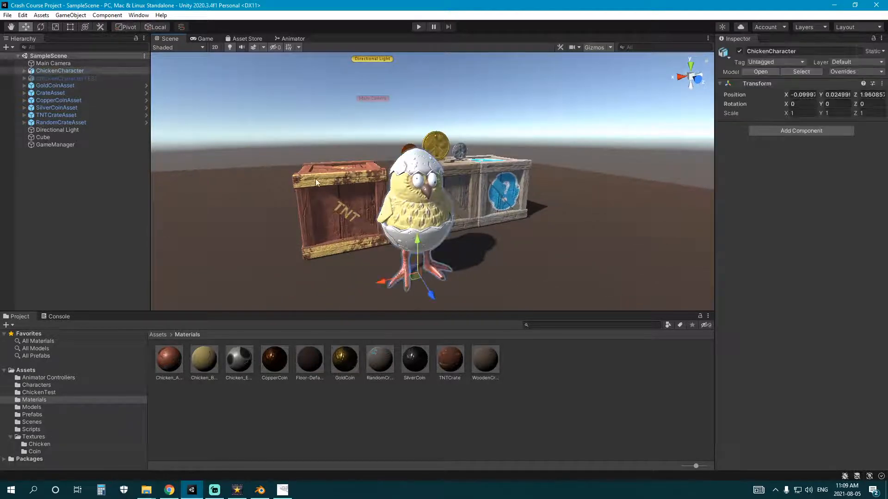
click(268, 410)
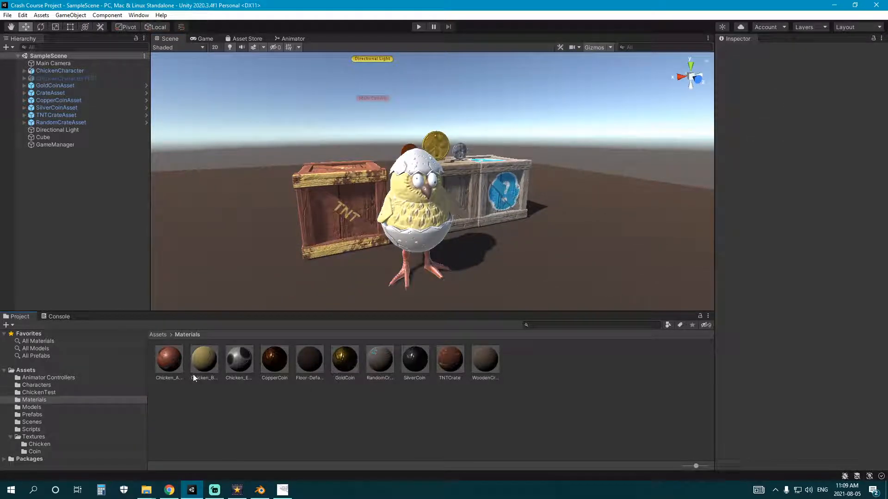
Create an animator controller named PlayerAnimator in the Animator Controllers folder
click(48, 377)
right_click(196, 401)
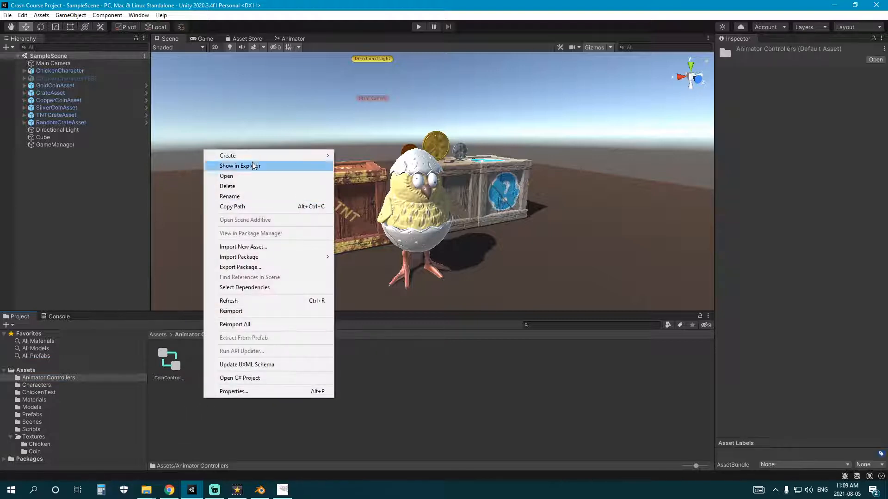
mouse_move(268, 156)
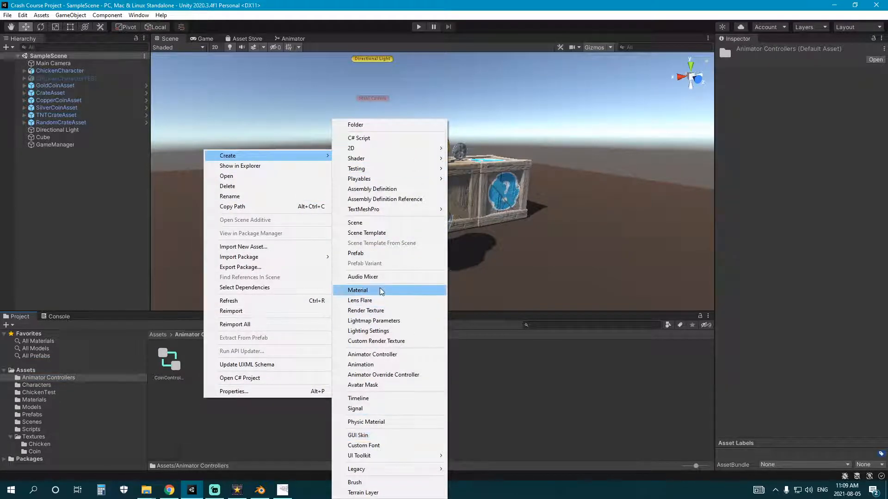
click(376, 355)
text(Pla)
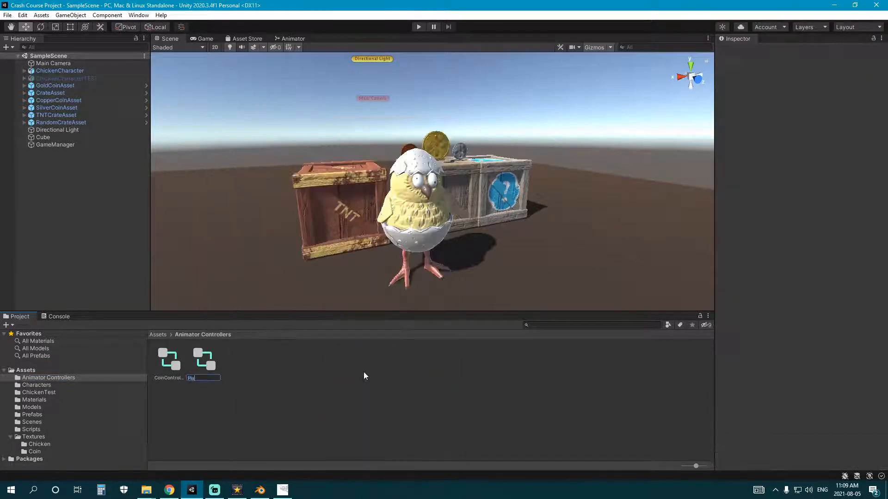
text(yerContro)
key(BackSpace)
key(BackSpace)
key(BackSpace)
key(BackSpace)
key(BackSpace)
key(BackSpace)
text(Animator)
key(Return)
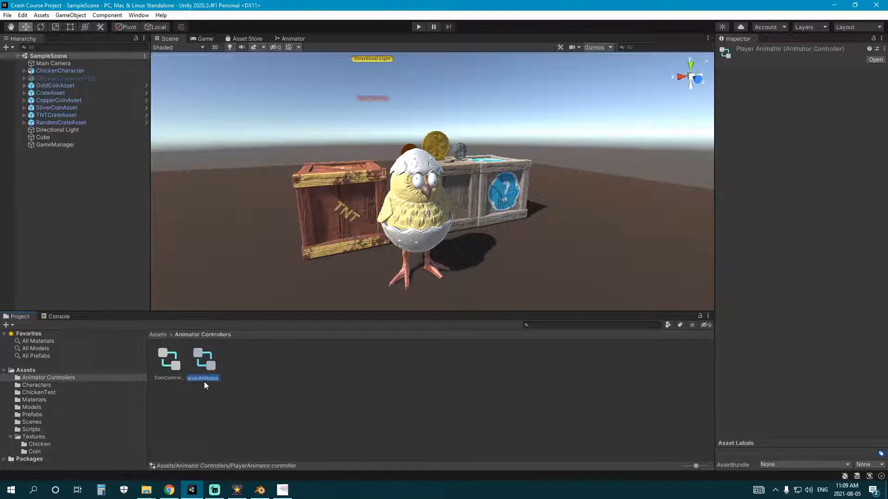
key(Escape)
Add an Animator component to ChickenCharacter and assign PlayerAnimator as its controller
click(413, 226)
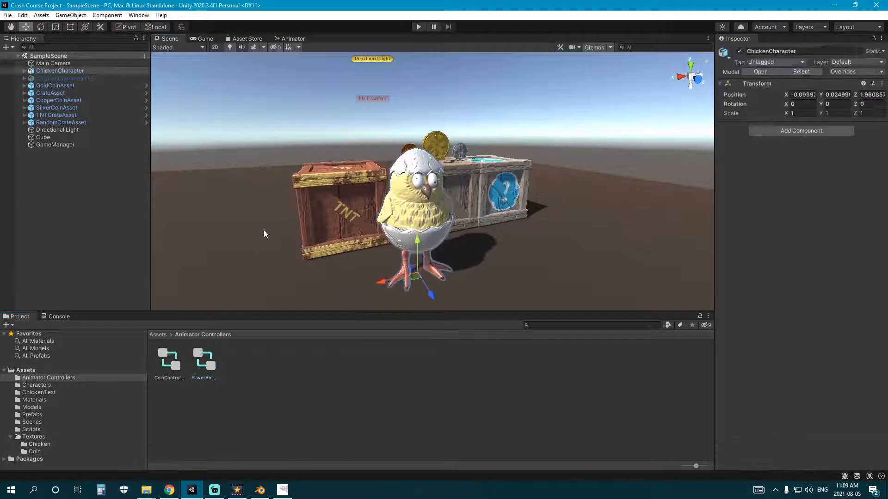
click(785, 133)
text(Animat)
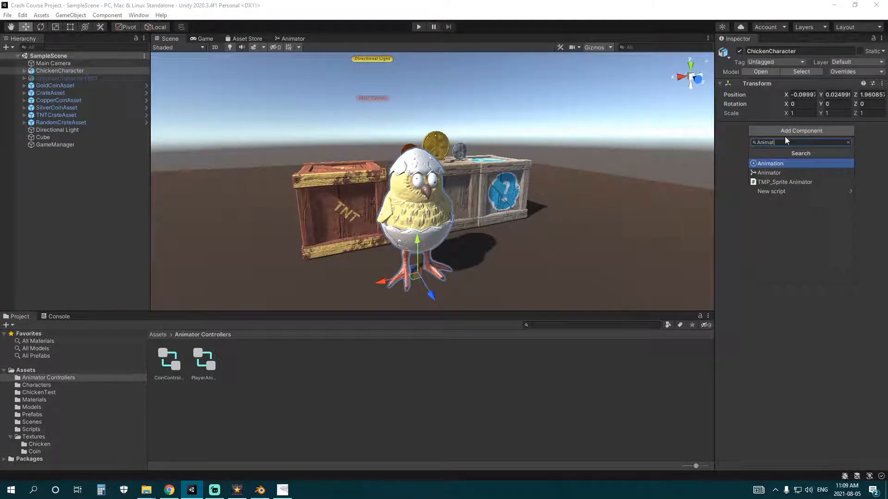
click(767, 174)
drag(193, 377, 830, 137)
click(296, 382)
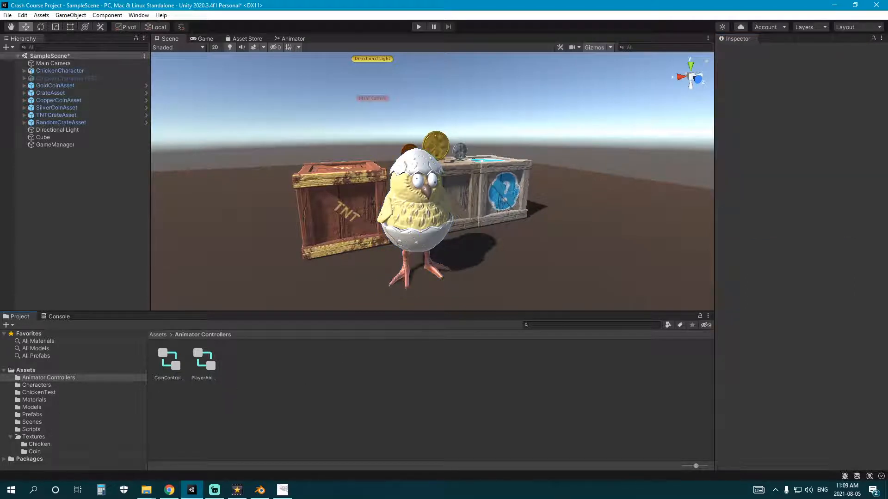
Find the ChickenCharacter model in the Characters folder and preview its Chicken_Attack and Chicken_Run animation clips
click(39, 444)
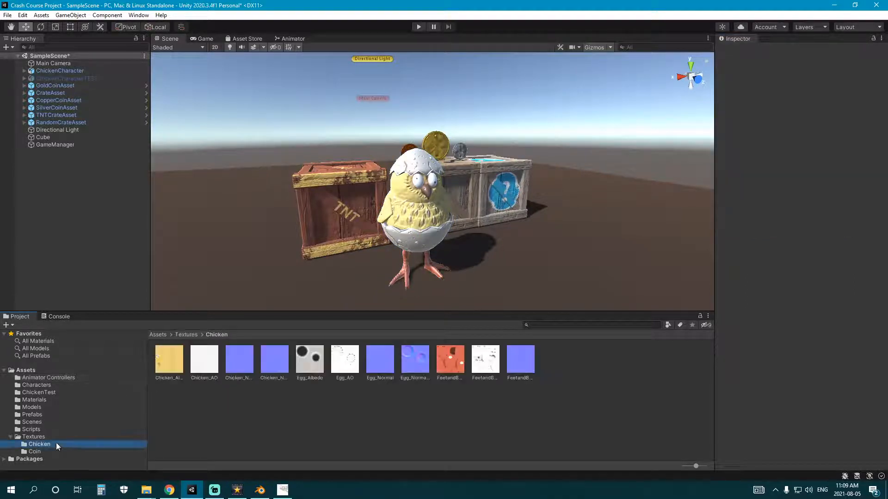
click(85, 437)
click(60, 401)
click(54, 408)
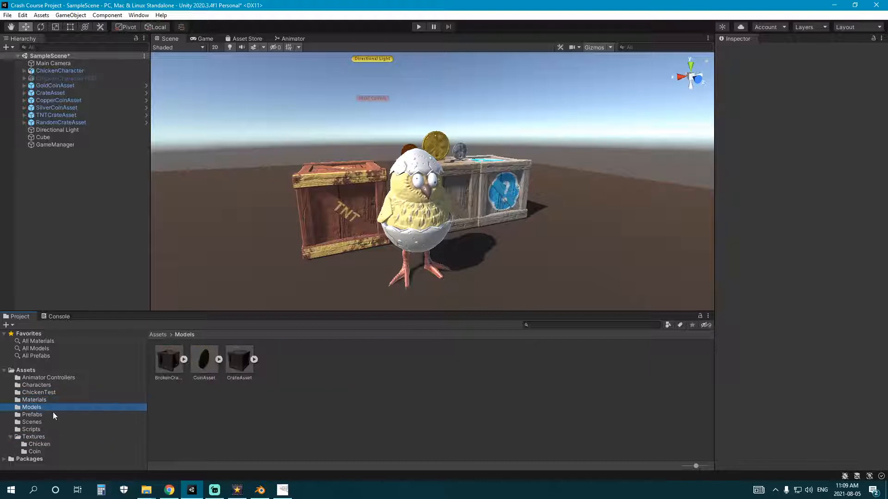
click(79, 385)
click(158, 359)
click(185, 360)
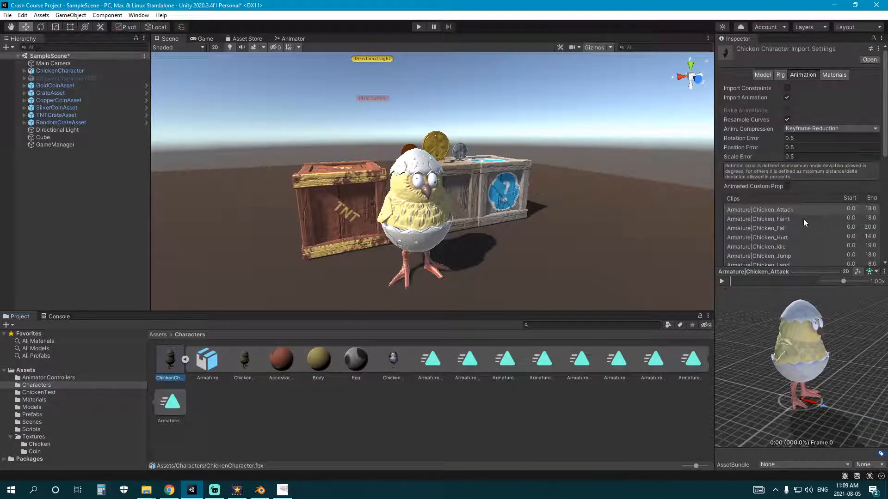
scroll(803, 218, down, 3)
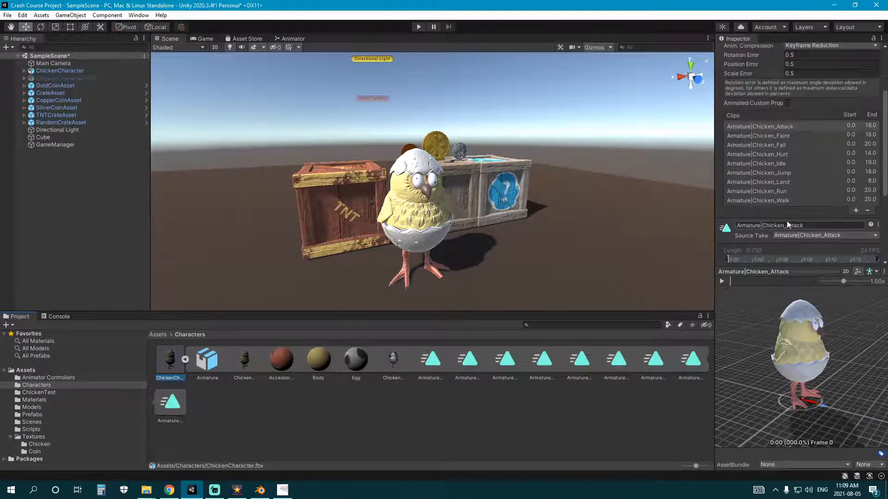
click(722, 281)
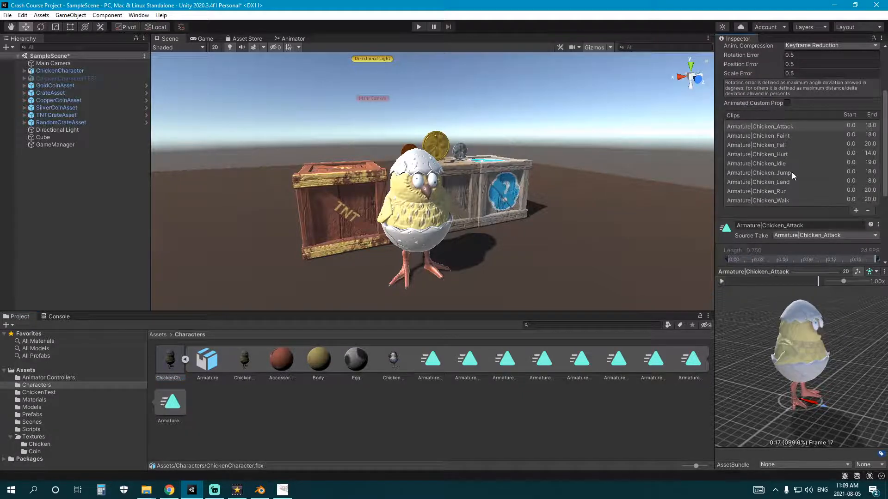
click(781, 191)
click(723, 280)
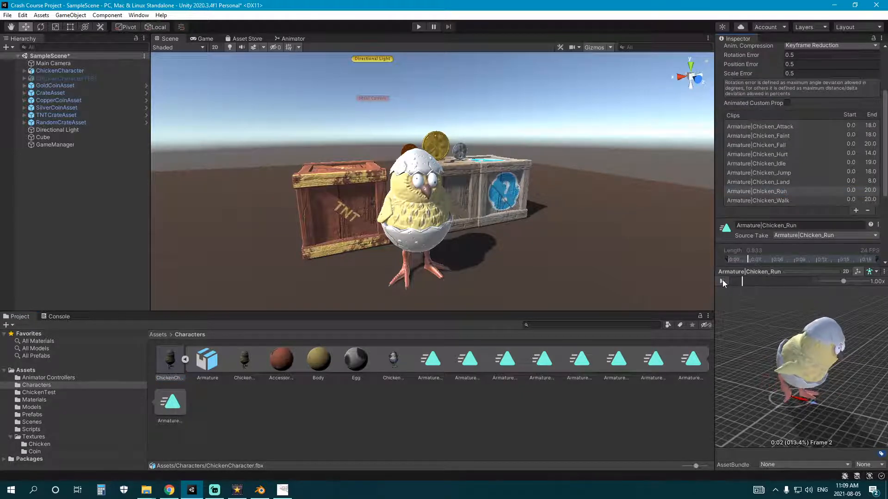
Go through the Fall, Idle, Jump, Land and Run clips, enable Loop Time for Chicken_Walk and apply the import settings
click(784, 145)
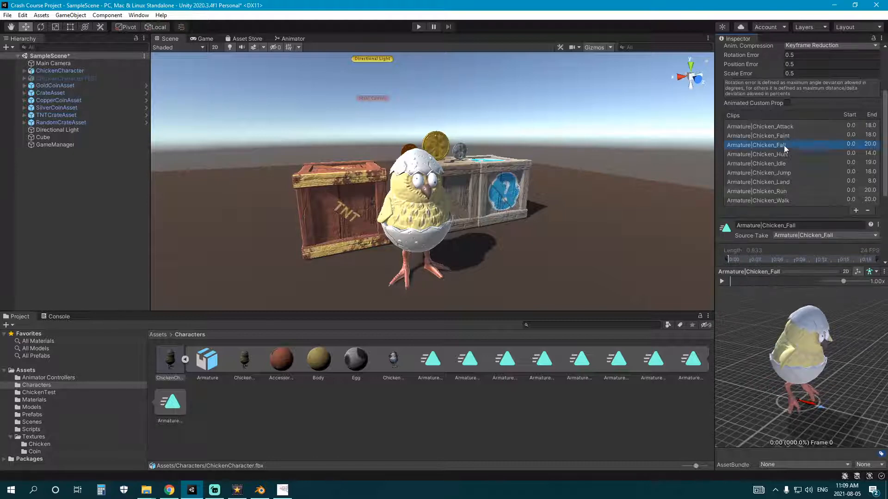
scroll(797, 182, up, 2)
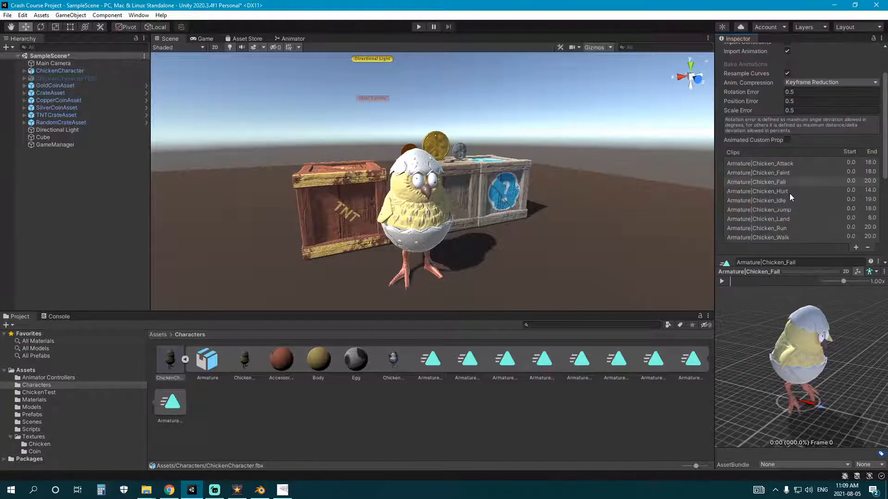
click(795, 200)
scroll(798, 199, down, 4)
click(789, 126)
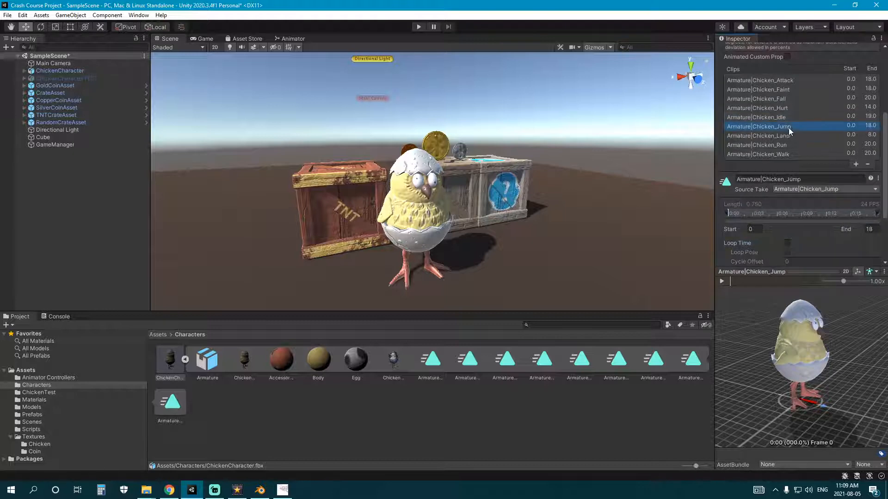
click(790, 135)
click(791, 145)
click(789, 155)
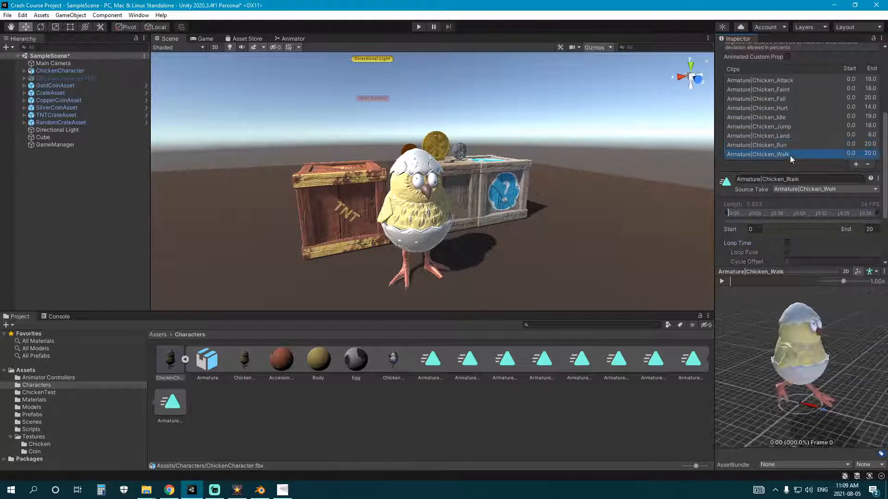
scroll(793, 239, down, 4)
click(869, 258)
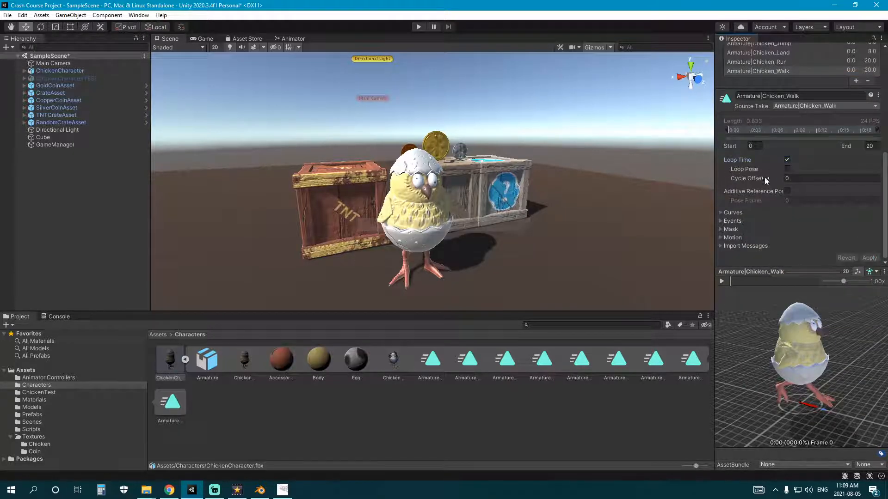
Open the PlayerAnimator state graph of the ChickenCharacter with the model's animation clips listed in the Characters folder
click(321, 403)
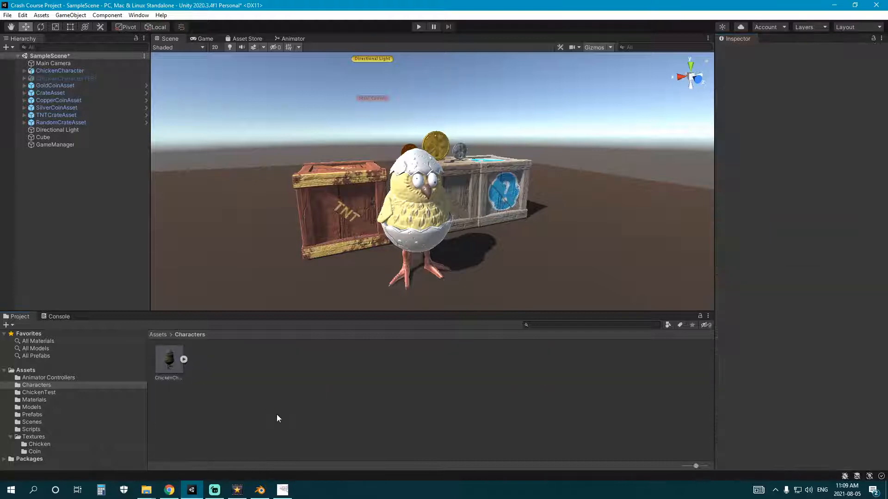
click(438, 214)
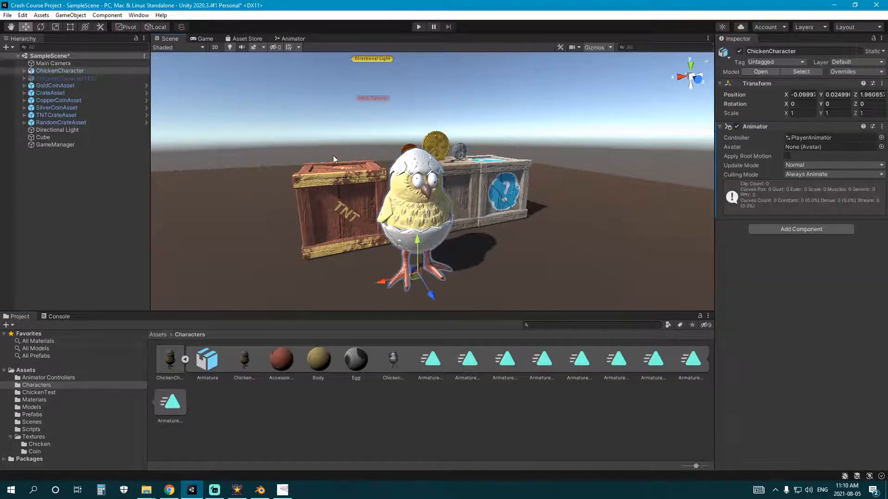
click(296, 39)
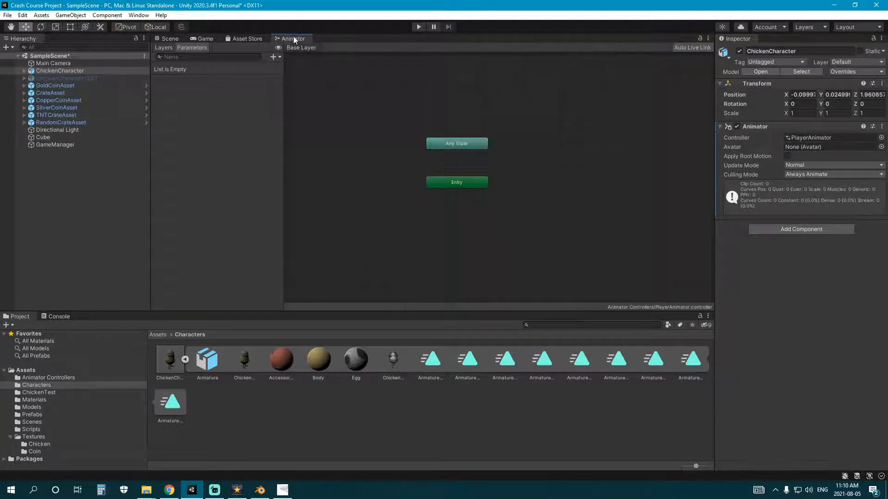
scroll(450, 193, down, 3)
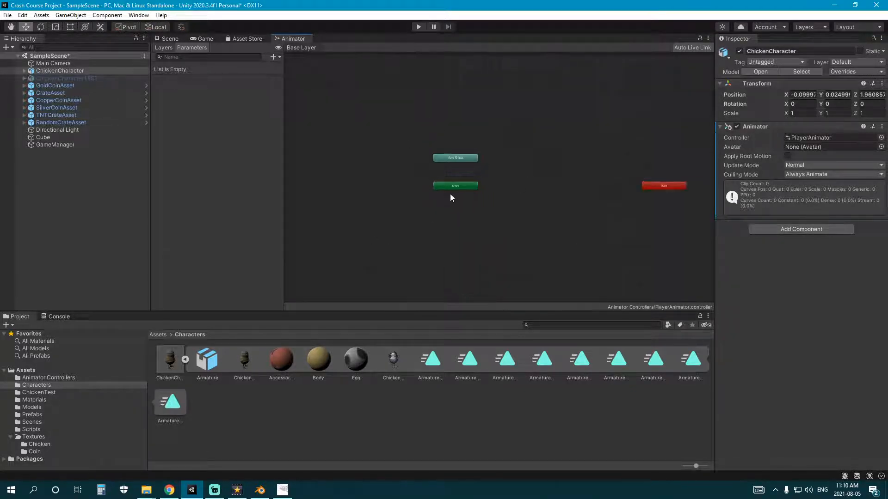
Add a Float parameter named speedPercent to the PlayerAnimator controller
scroll(461, 201, down, 3)
scroll(443, 202, up, 3)
middle_drag(465, 201, 418, 199)
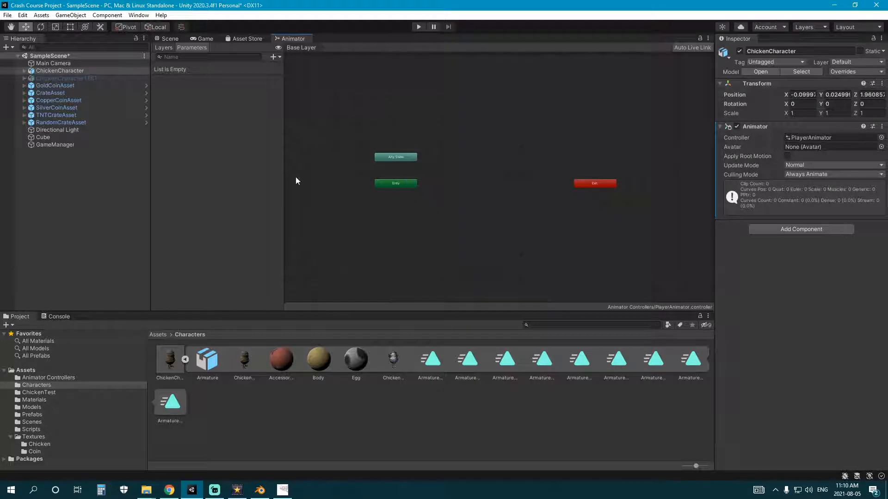
click(274, 57)
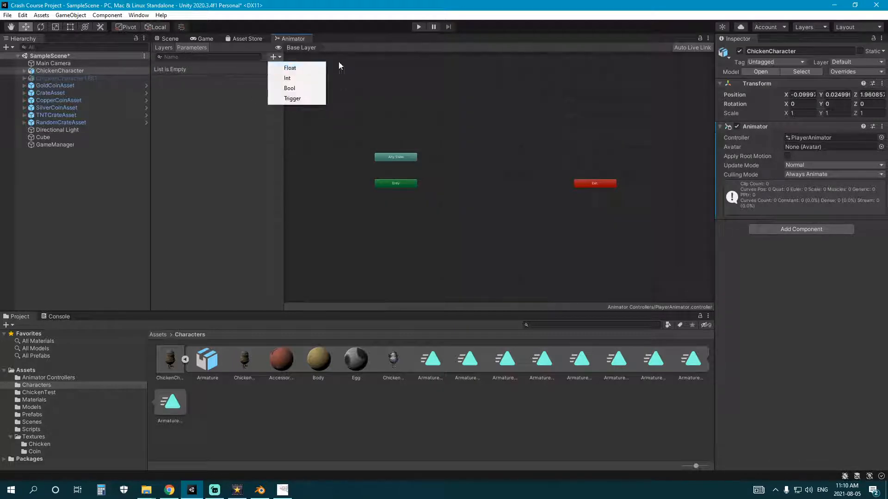
click(306, 70)
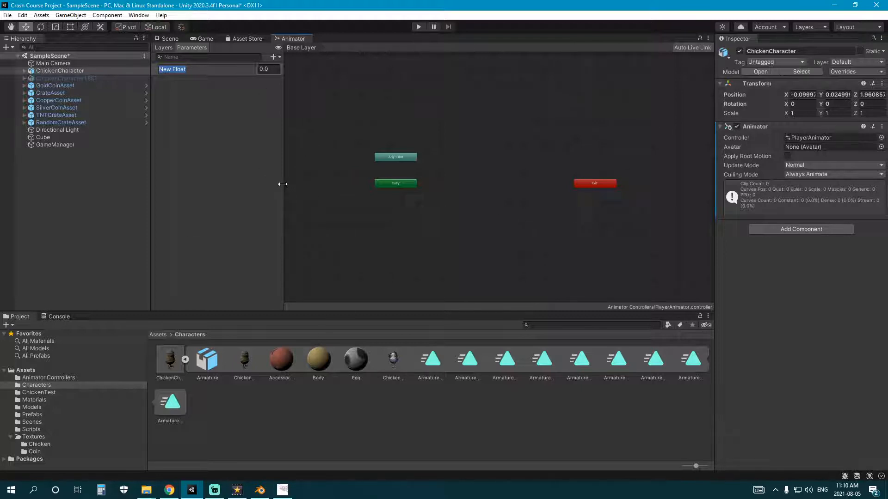
text(speedPercent)
key(Return)
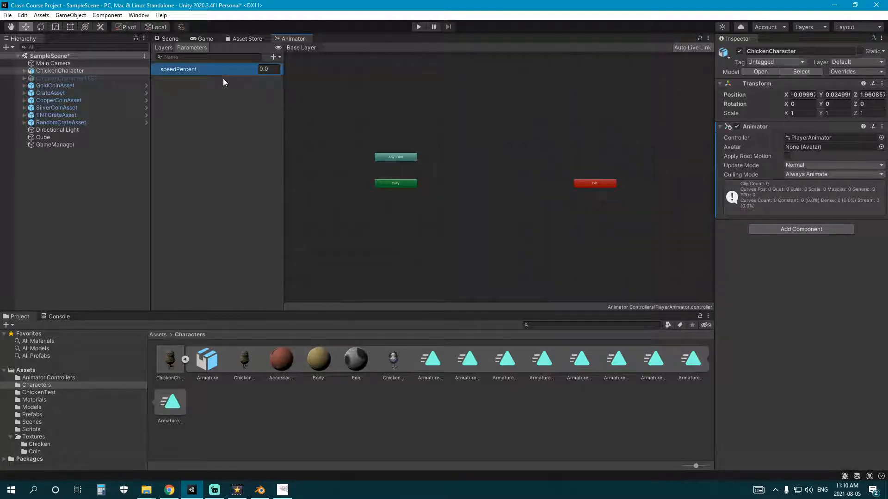
Find the Chicken_Idle clip among the model's animations and place it below Entry as the default state
click(388, 141)
middle_drag(389, 140, 410, 148)
click(248, 75)
scroll(395, 126, up, 2)
scroll(424, 135, down, 1)
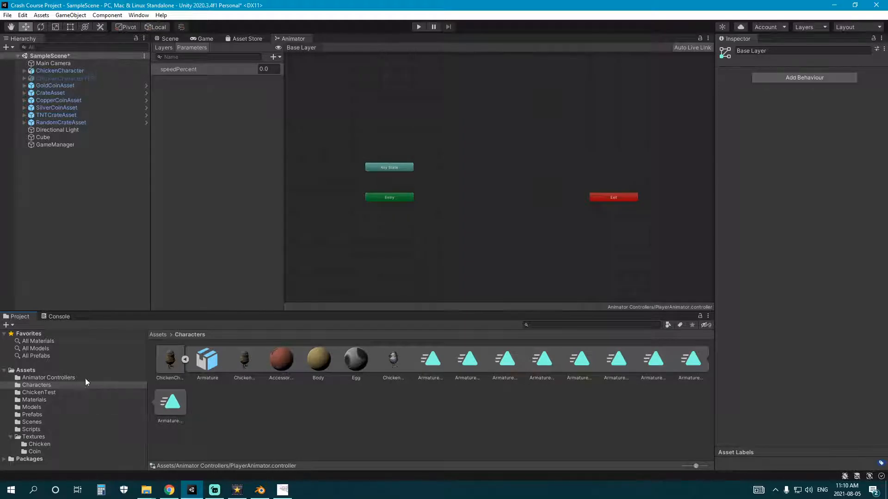
click(436, 359)
click(470, 358)
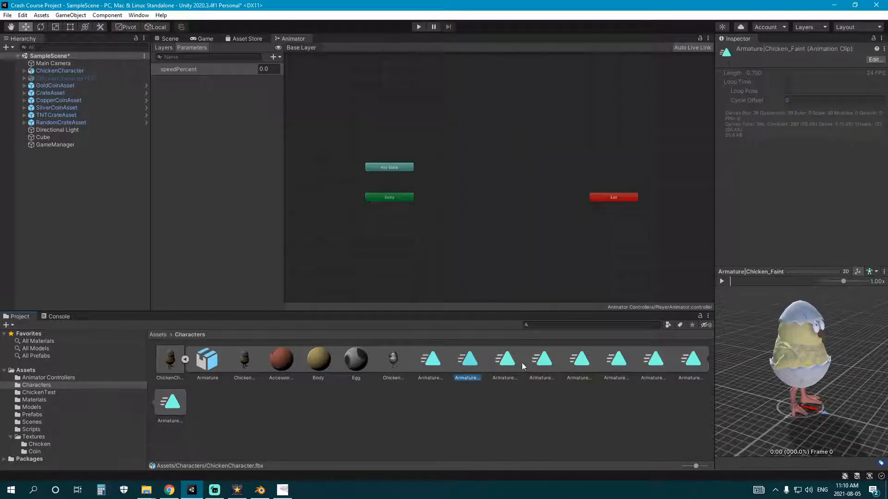
click(505, 359)
click(540, 361)
click(593, 363)
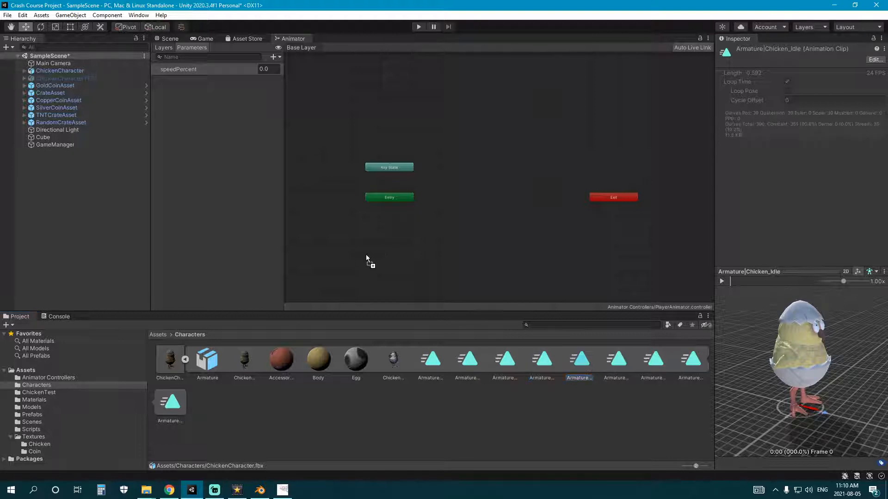
drag(366, 255, 406, 243)
click(442, 240)
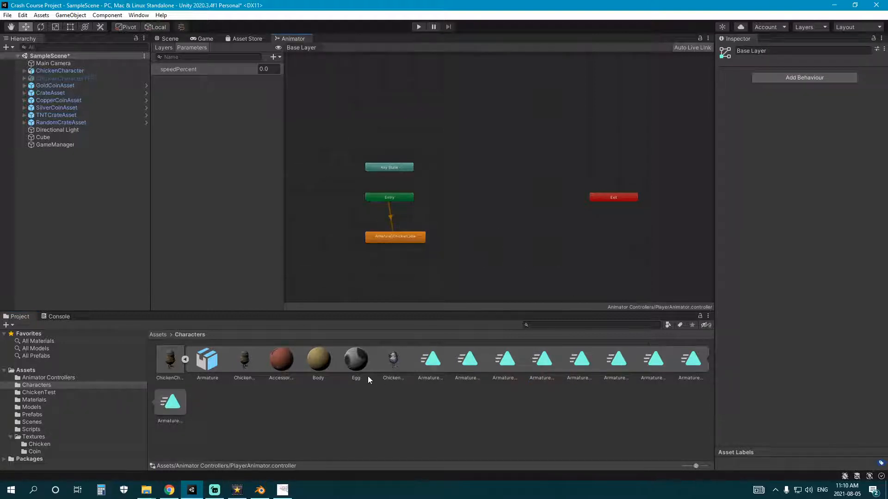
Find the Chicken_Walk clip and add it to the state graph below the Chicken_Idle state
click(537, 360)
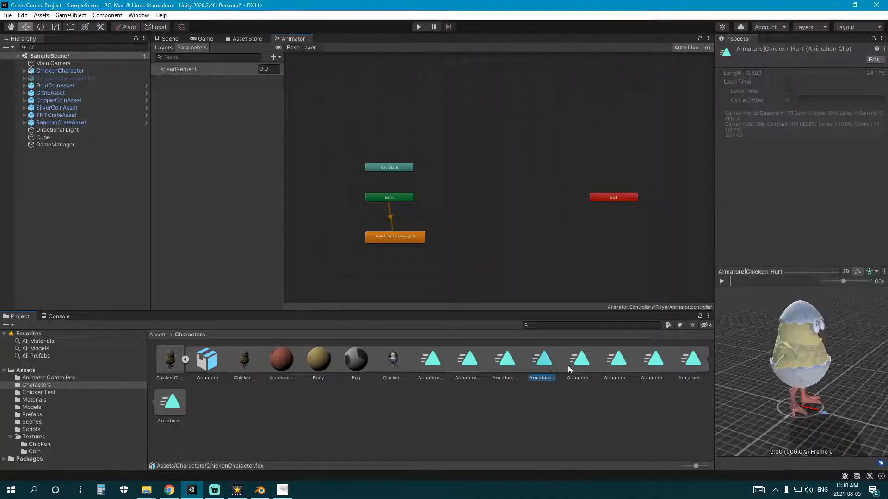
click(579, 361)
click(619, 365)
click(654, 365)
click(678, 365)
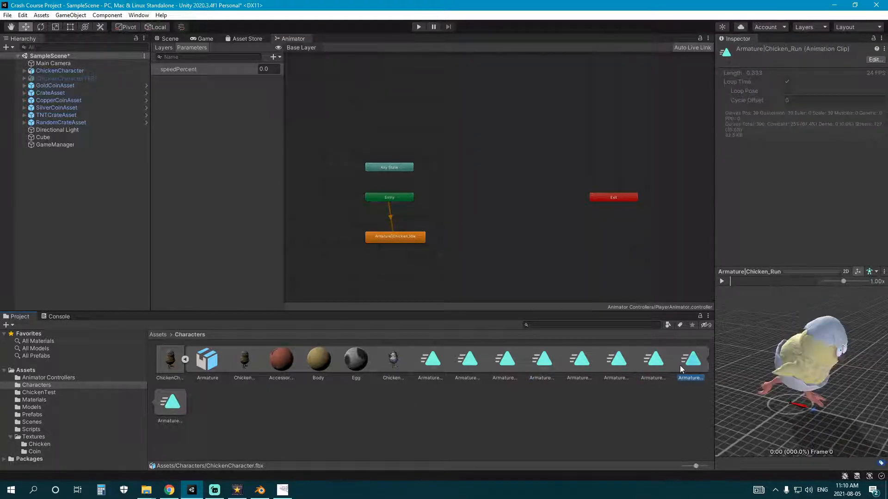
click(177, 403)
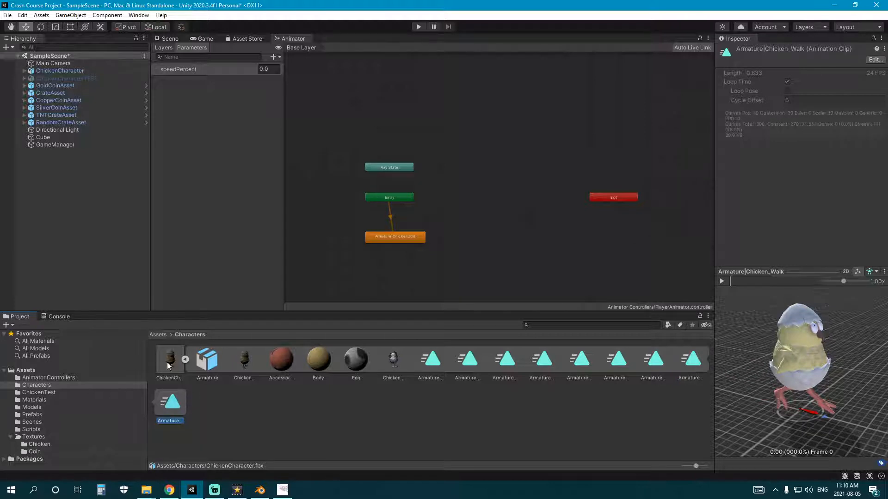
drag(171, 406, 409, 274)
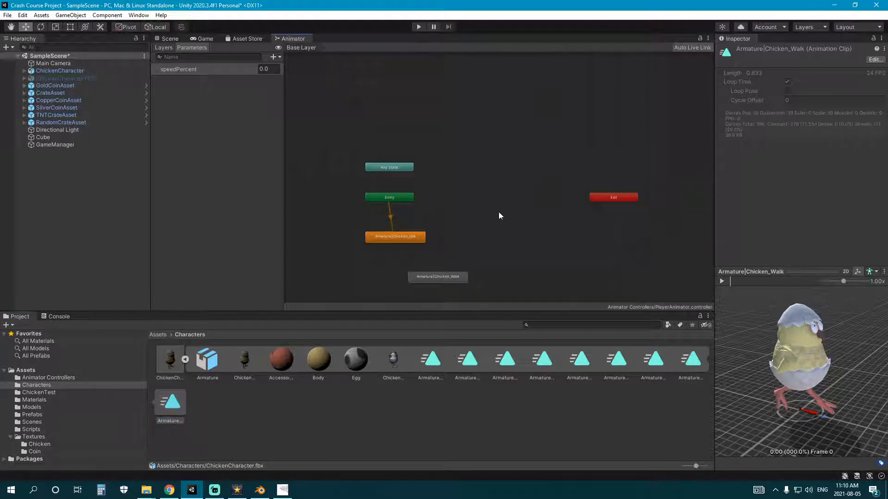
Create a transition from the Chicken_Idle state to the Chicken_Walk state
click(391, 238)
right_click(391, 239)
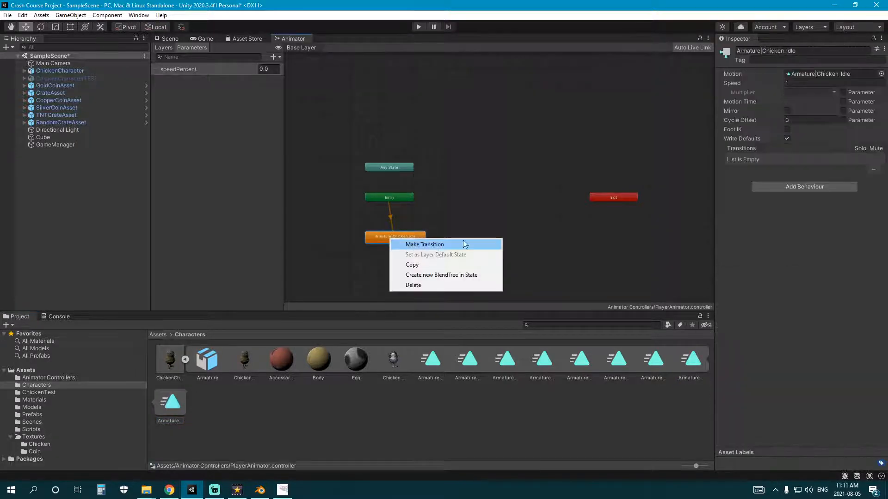
click(430, 244)
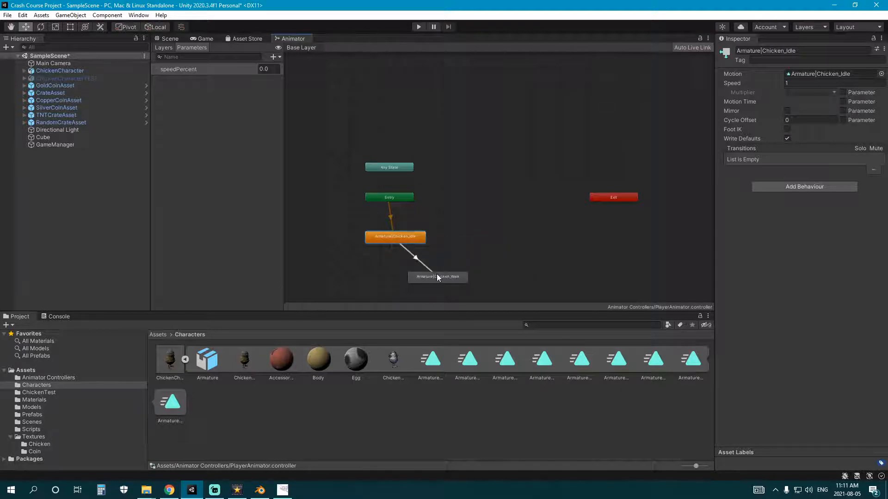
click(451, 278)
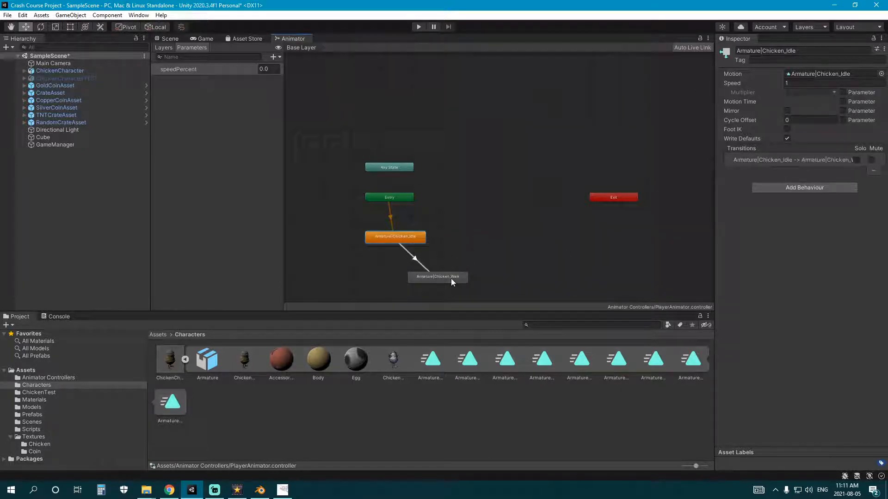
Preview the Chicken_Idle to Chicken_Walk transition and shorten its blend range on the timeline
click(415, 259)
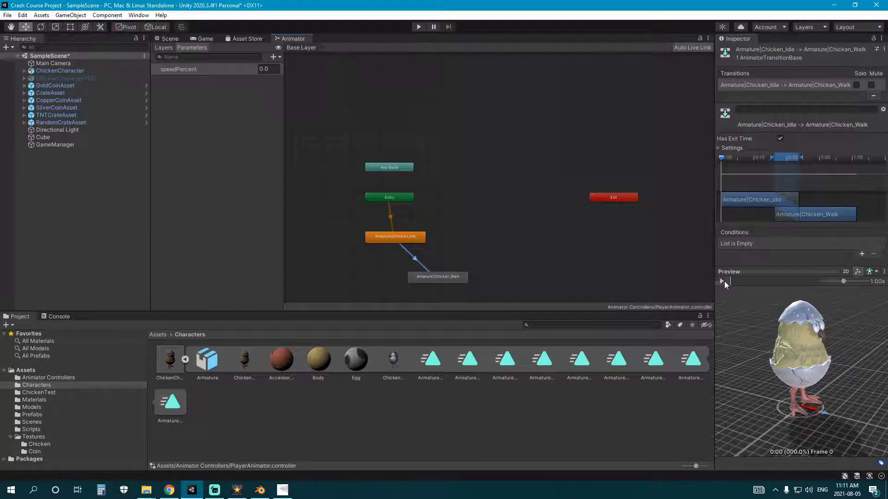
click(723, 282)
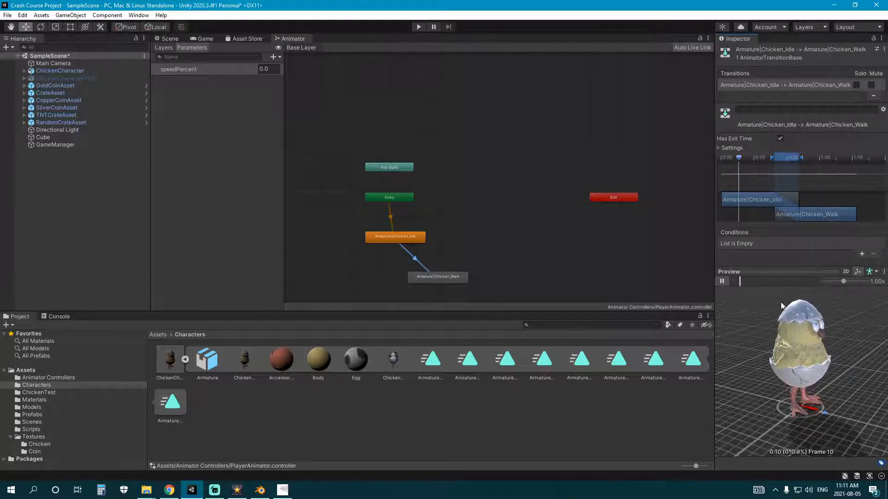
click(722, 281)
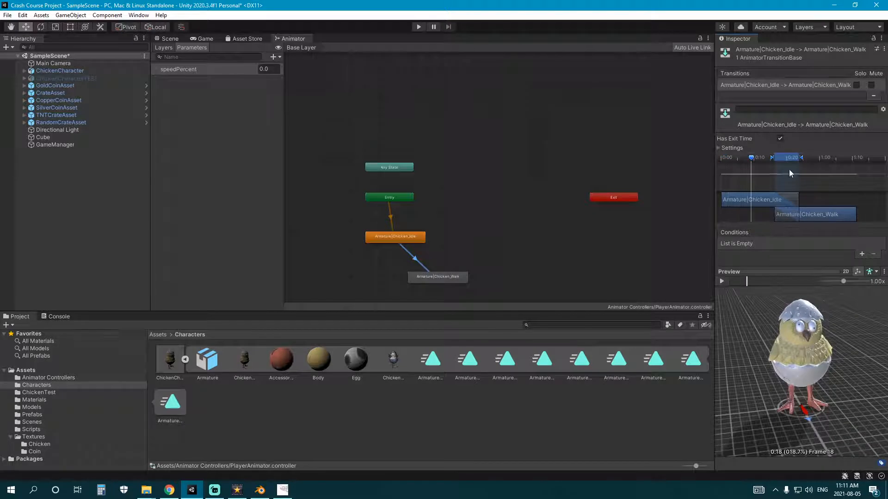
mouse_move(801, 157)
mouse_down()
mouse_move(784, 157)
mouse_move(795, 157)
mouse_up()
click(722, 281)
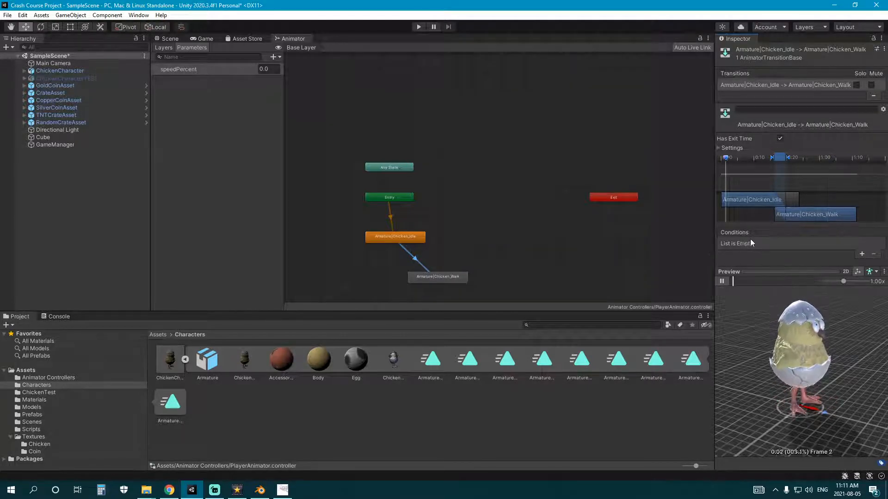
Add a condition to the Idle-to-Walk transition requiring speedPercent Greater than 0.05
click(862, 254)
click(775, 243)
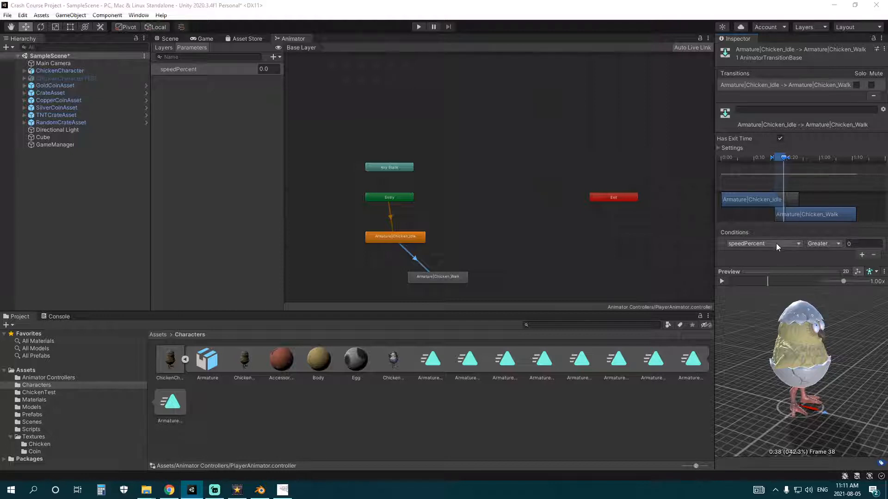
click(726, 258)
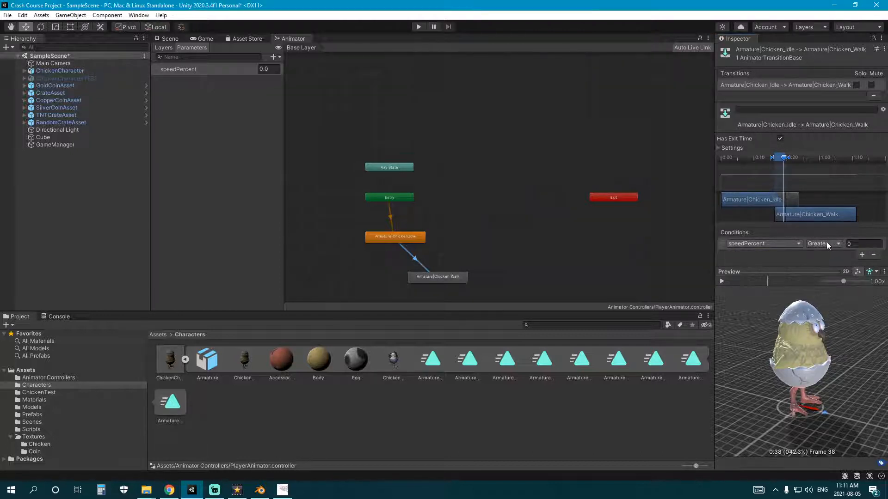
click(859, 244)
text(0.05)
click(860, 244)
Create a return transition from Chicken_Walk to Chicken_Idle and open its settings
click(453, 276)
right_click(451, 274)
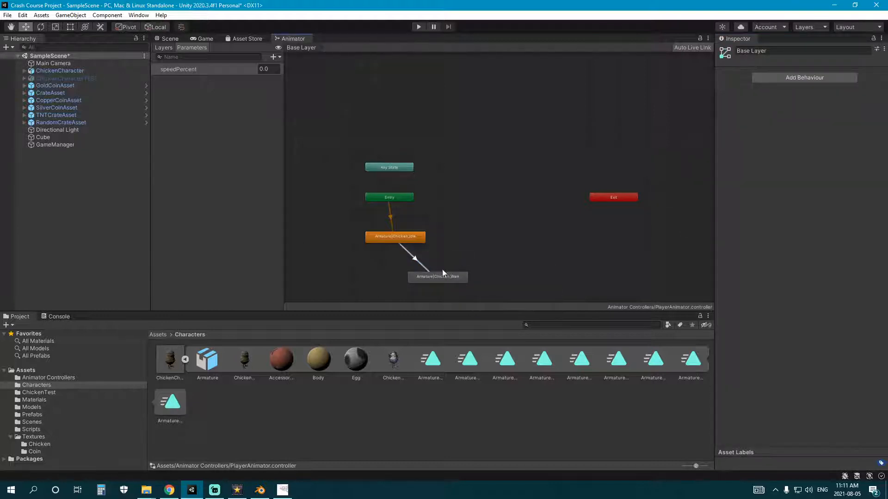
right_click(443, 277)
click(484, 282)
click(402, 238)
click(419, 257)
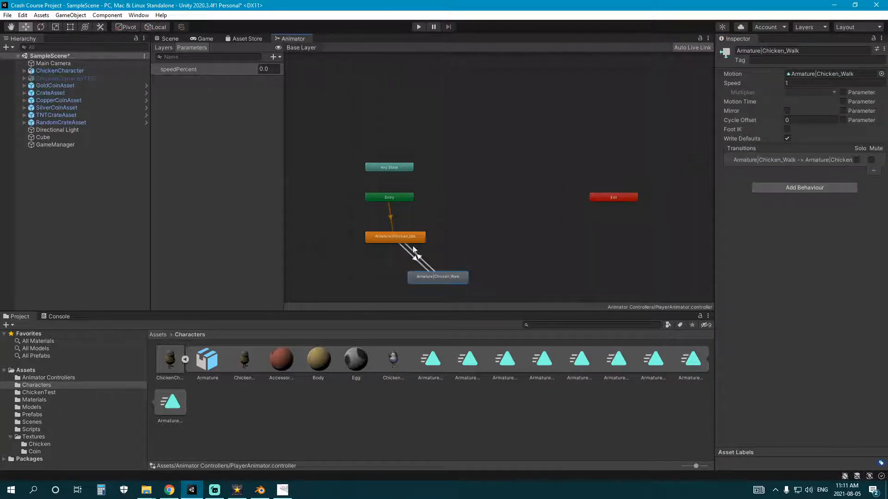
Add a condition to the Walk-to-Idle transition requiring speedPercent Less than 0.05
click(862, 255)
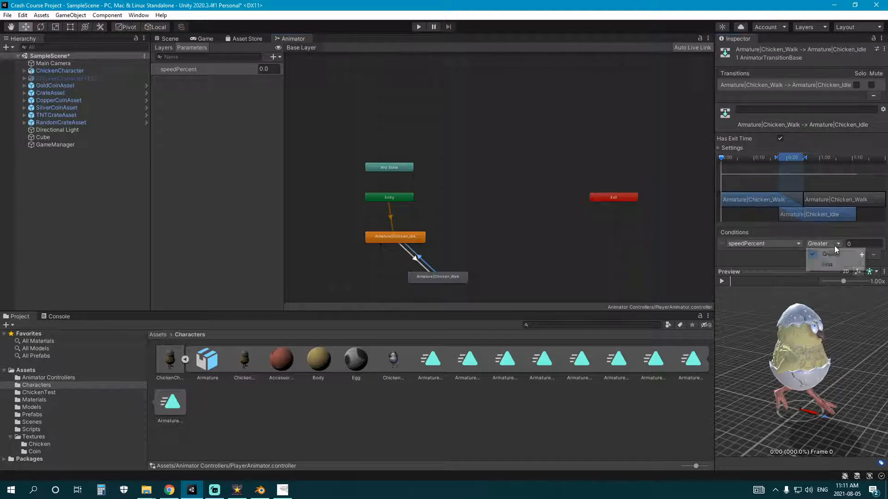
click(823, 244)
click(823, 264)
click(855, 243)
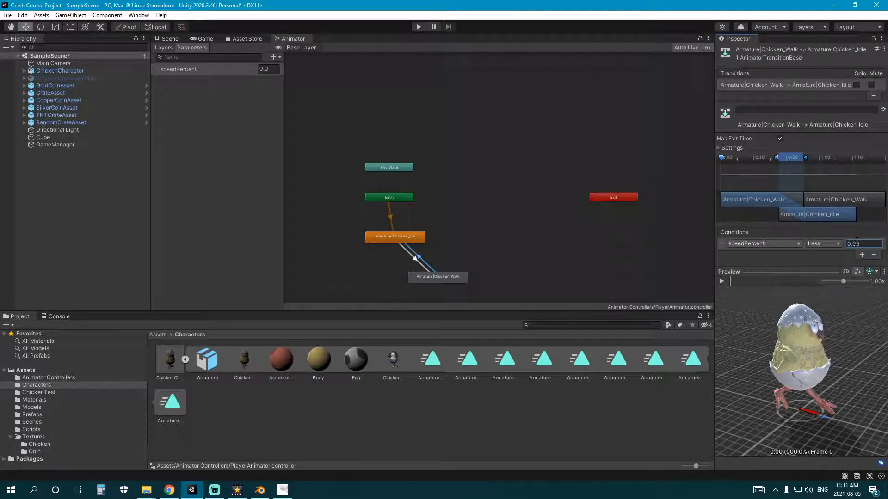
text(0.05)
Disable Has Exit Time on both transitions between Chicken_Idle and Chicken_Walk
click(415, 255)
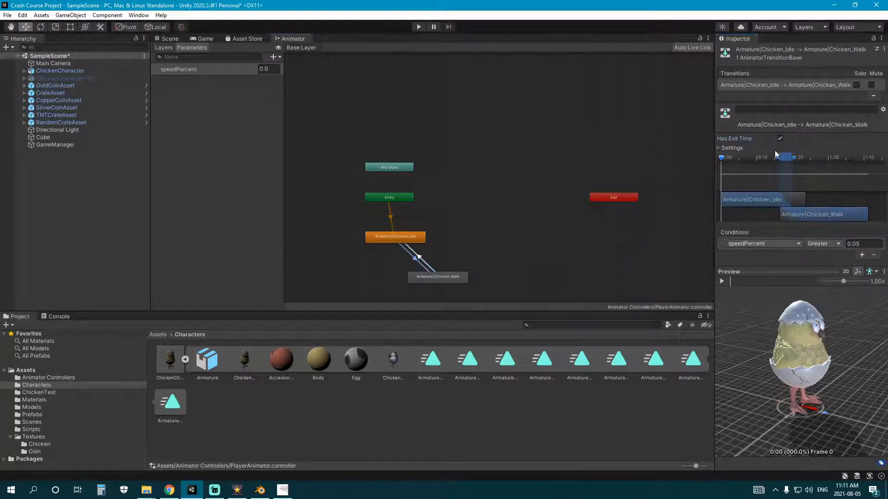
click(781, 138)
mouse_move(728, 282)
mouse_down()
mouse_move(778, 289)
mouse_move(725, 282)
mouse_move(786, 281)
mouse_move(727, 284)
mouse_up()
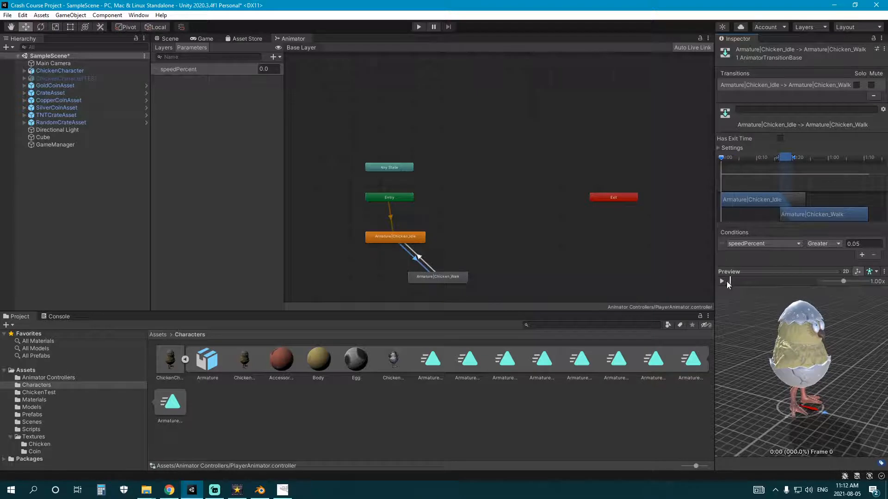
click(422, 262)
drag(720, 285, 784, 283)
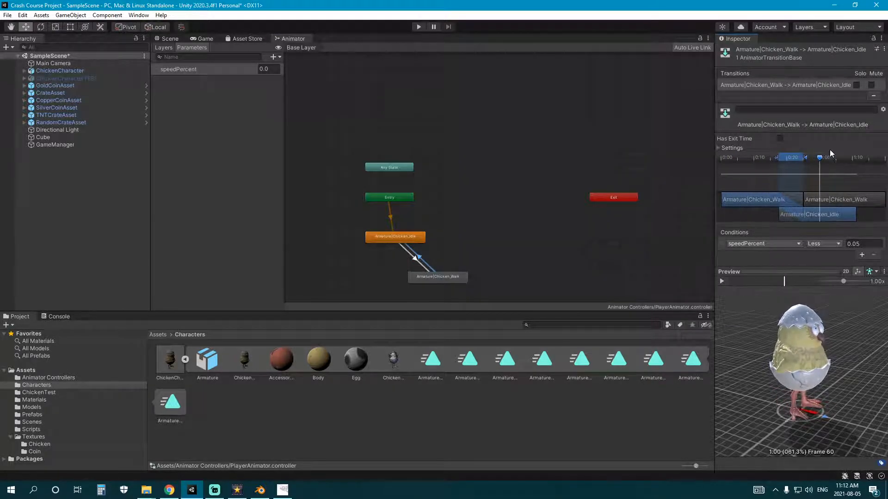
Shorten the Walk-to-Idle blend range and play the previews of both transitions
click(723, 281)
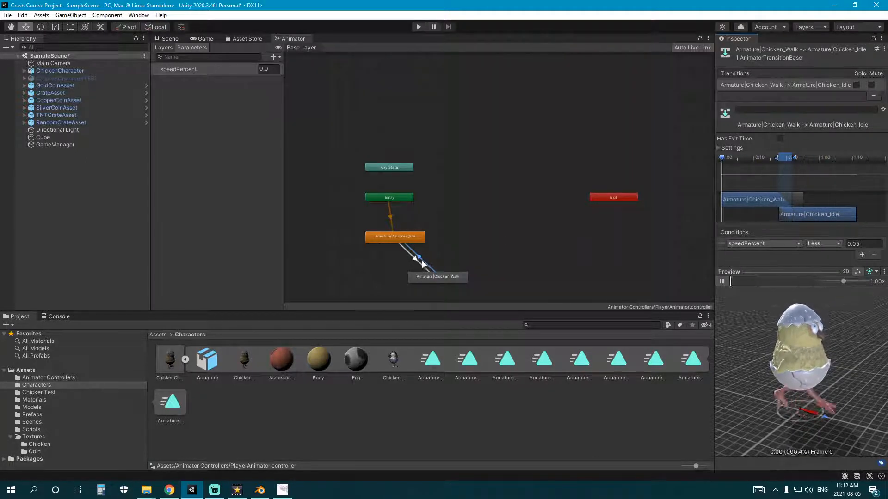
click(406, 246)
click(414, 256)
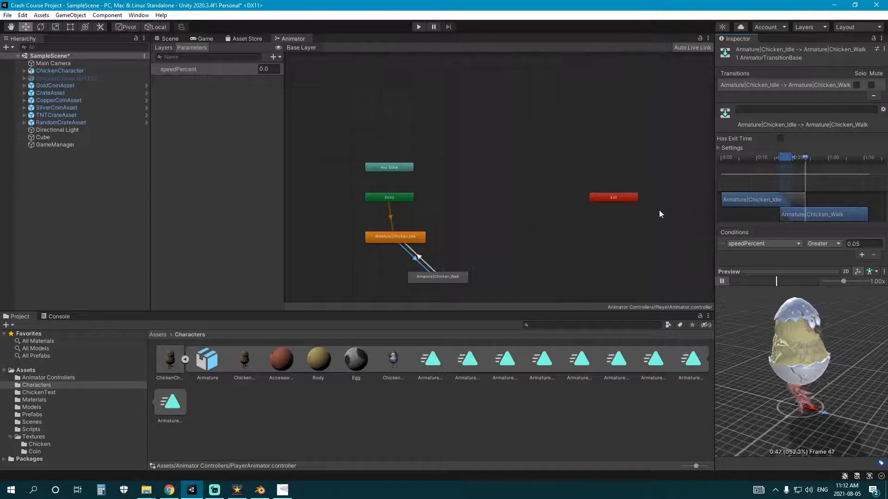
click(512, 210)
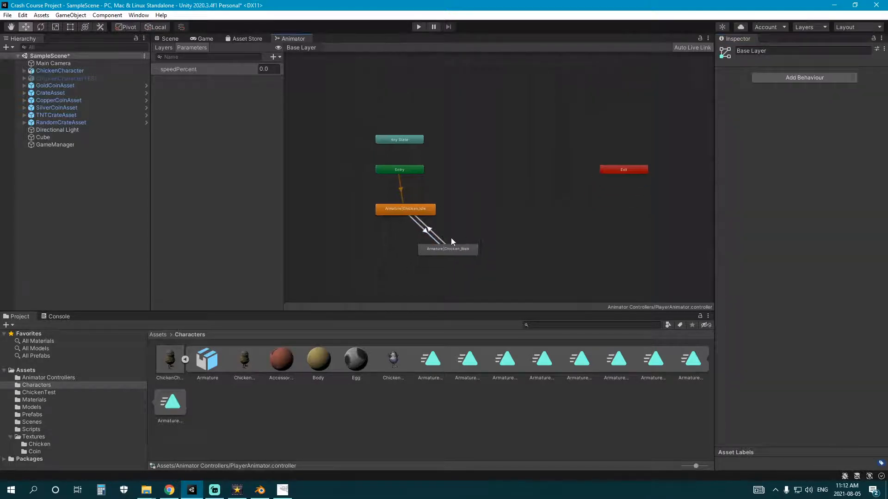
Line up the Chicken_Walk state directly beneath Chicken_Idle, and delete it from the graph
drag(458, 250, 422, 246)
click(458, 237)
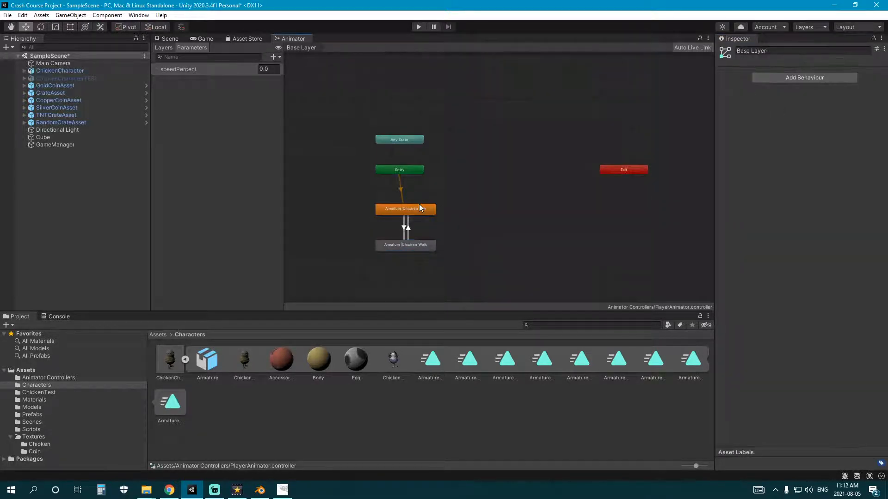
click(422, 243)
click(470, 234)
scroll(470, 234, up, 2)
click(428, 245)
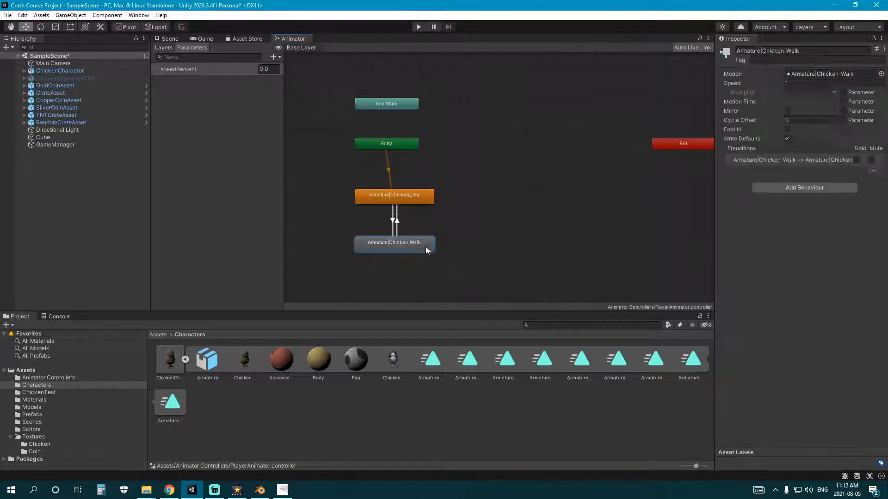
key(Delete)
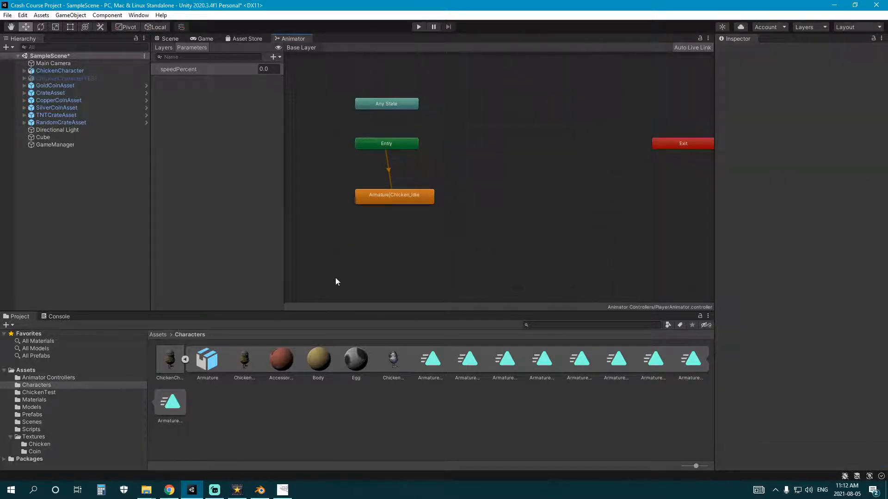
Create a state from a new blend tree in the empty area beside Chicken_Idle
click(399, 234)
click(689, 361)
click(184, 405)
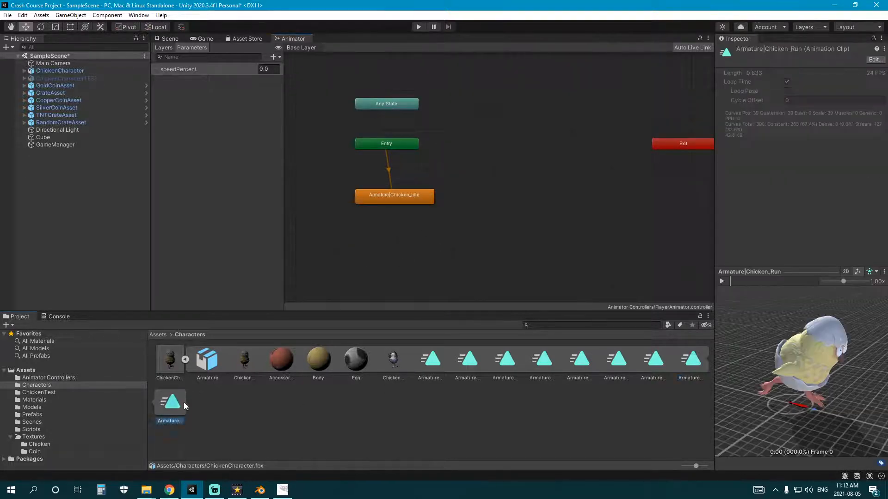
click(437, 252)
right_click(393, 240)
right_click(470, 212)
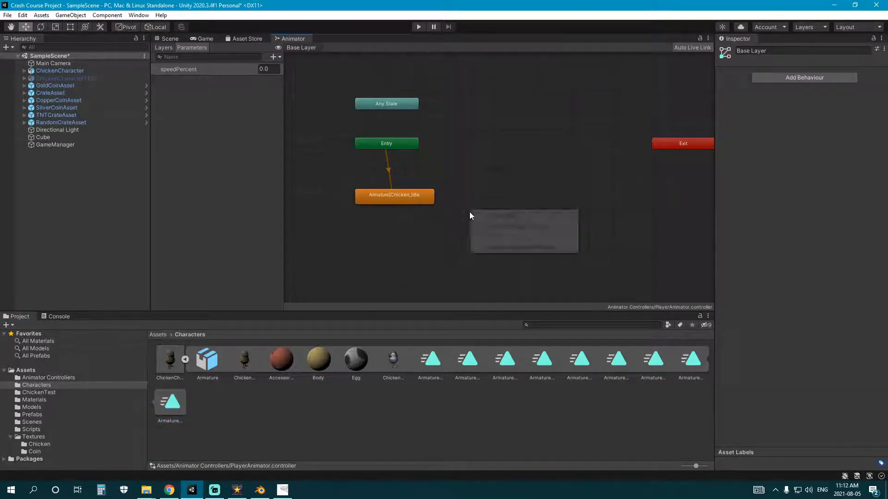
mouse_move(534, 216)
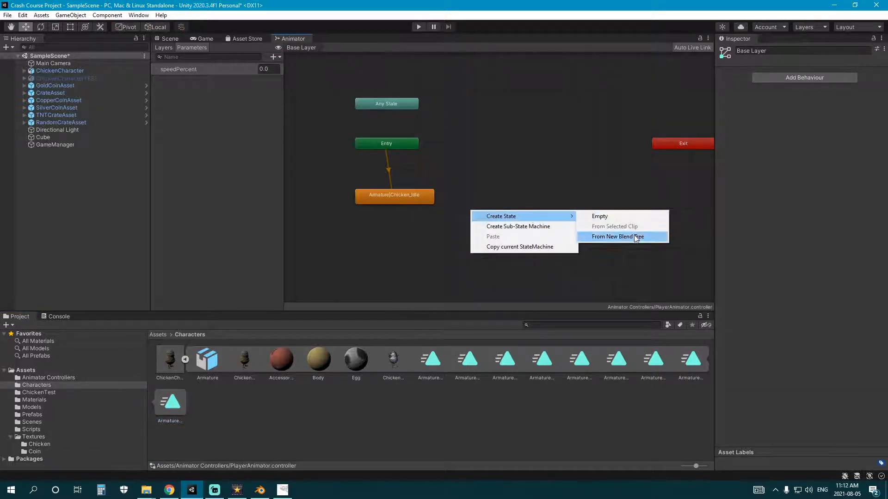
click(633, 237)
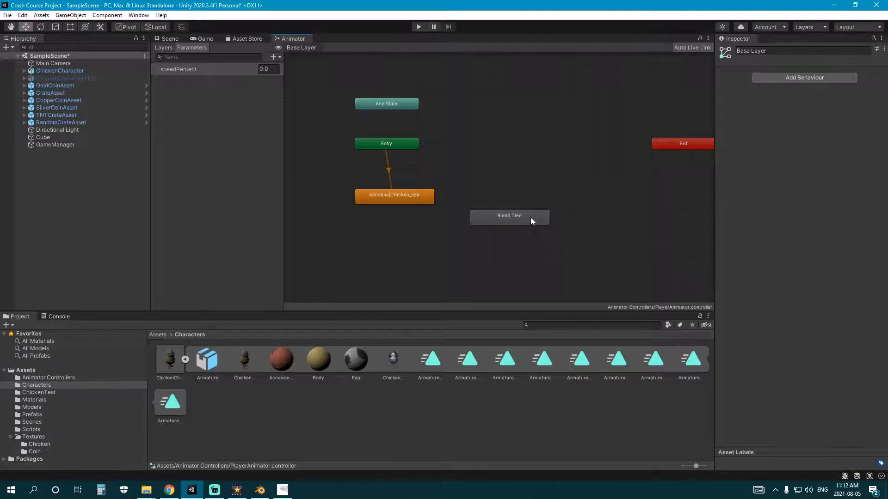
Open the new Blend Tree and add a motion field holding the Chicken_Walk clip
double_click(510, 221)
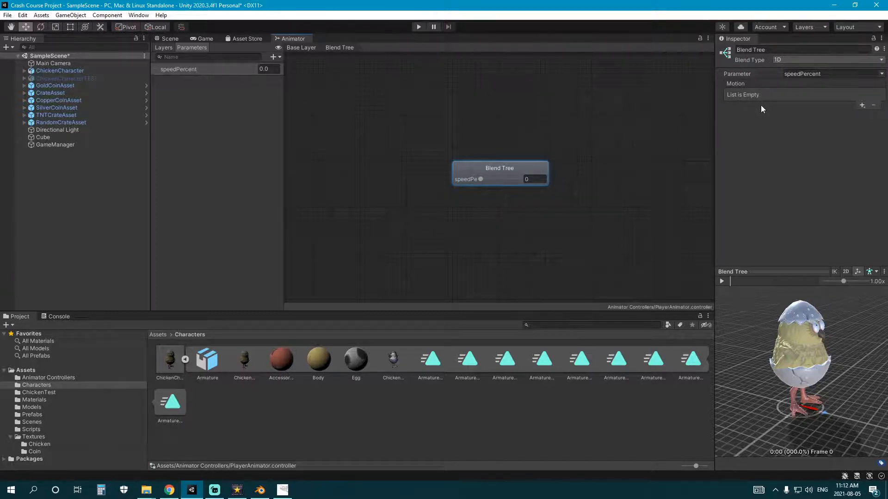
click(862, 105)
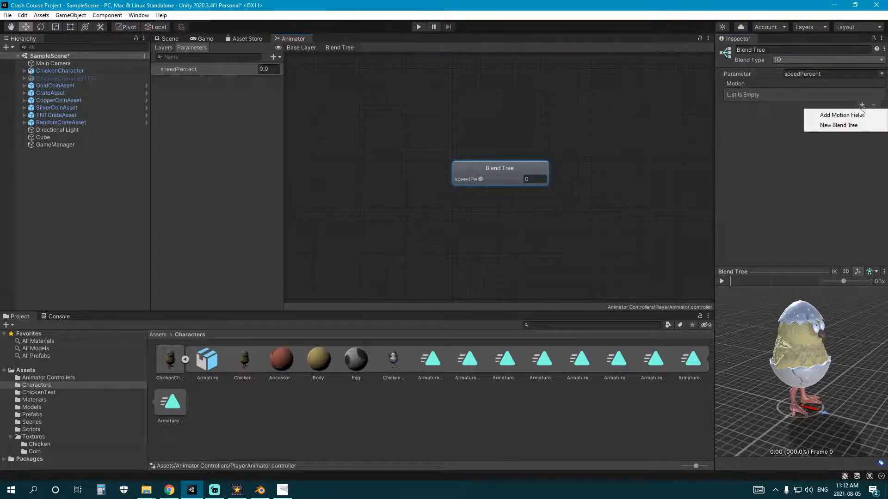
click(855, 116)
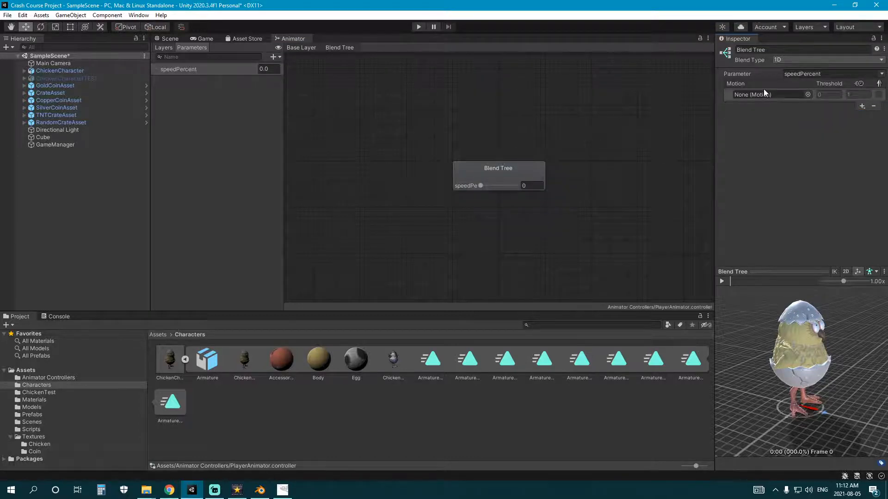
drag(171, 409, 750, 97)
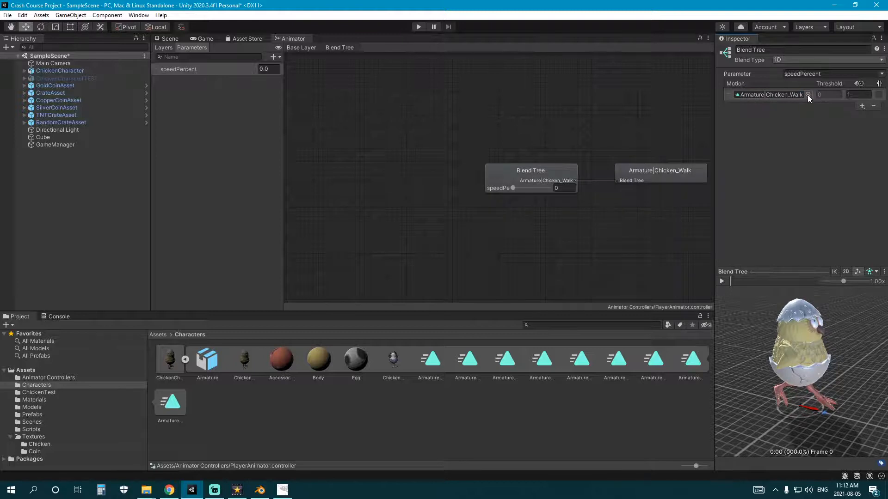
Search the available motions for "chicken walk" and close the list without choosing another clip
click(807, 94)
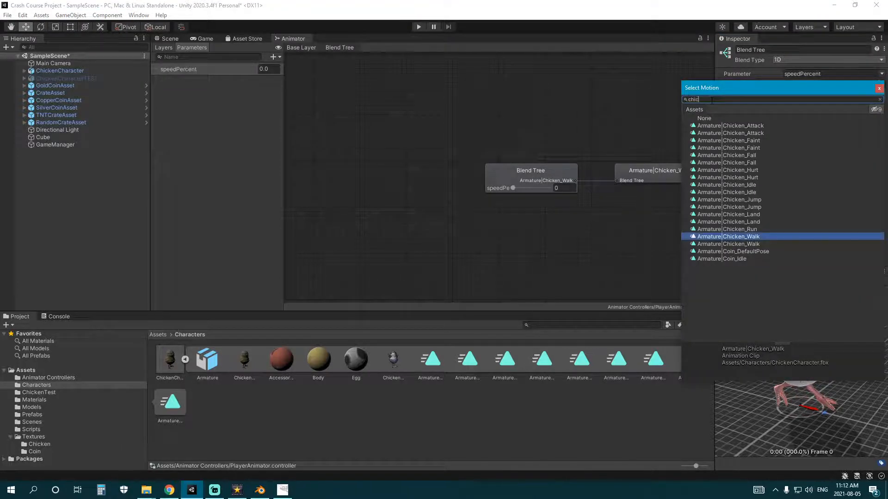
text(chicken wla)
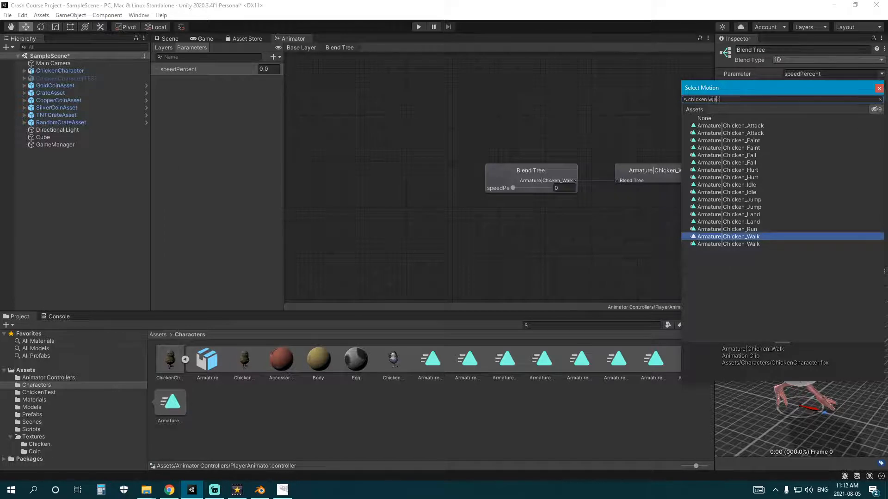
key(BackSpace)
key(BackSpace)
key(BackSpace)
text(alk)
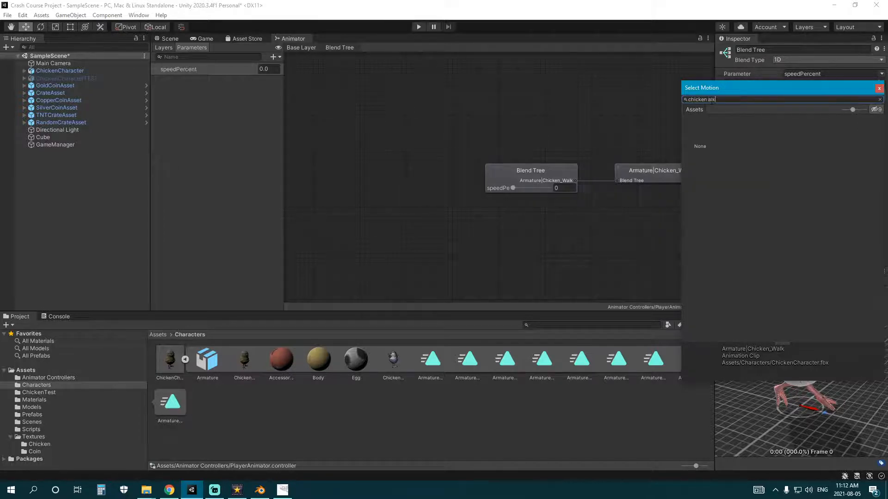
key(BackSpace)
key(BackSpace)
key(BackSpace)
text(wa)
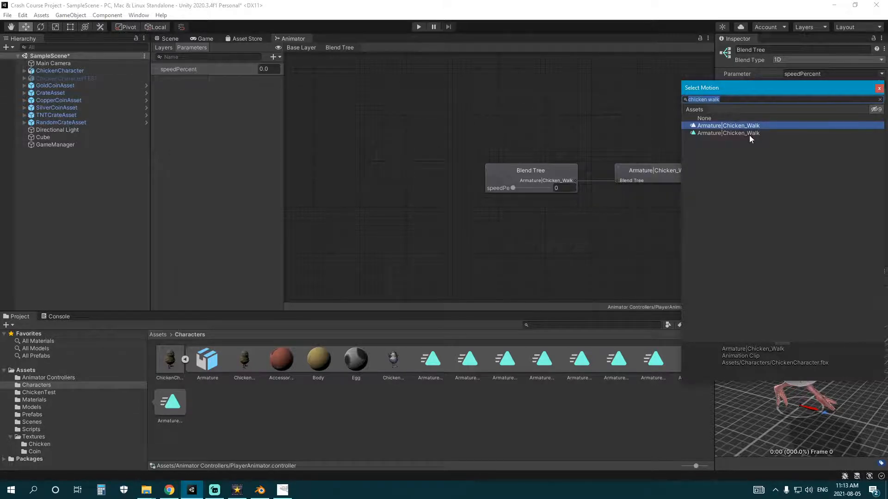
click(535, 100)
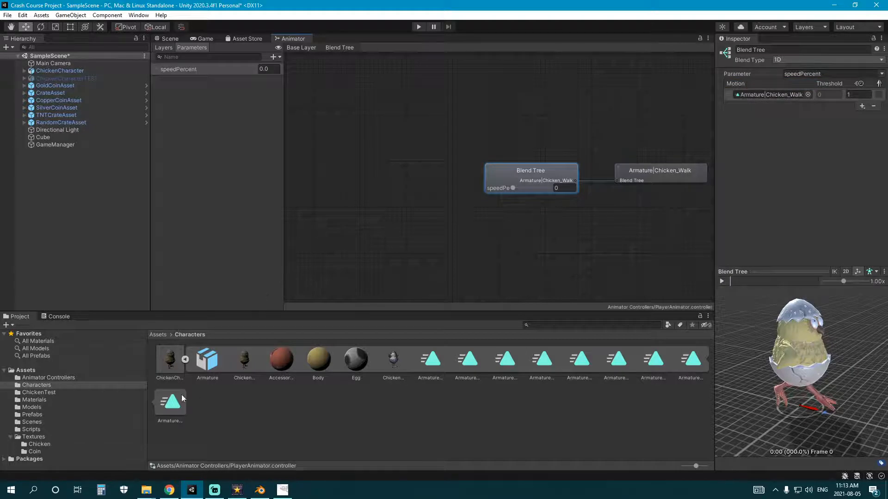
Reassign the Chicken_Walk clip to the first motion and add a second motion using Chicken_Run
drag(177, 406, 764, 98)
click(862, 107)
click(823, 114)
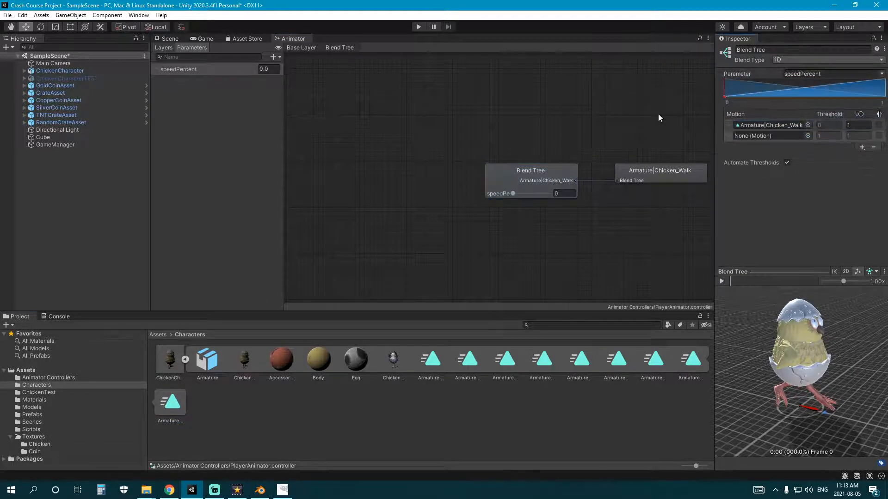
drag(691, 359, 777, 136)
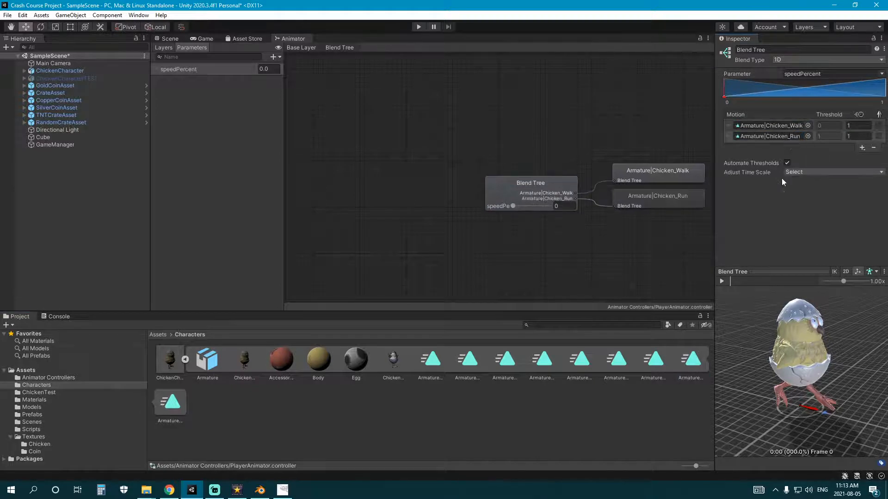
Play the Blend Tree preview and sweep speedPercent from 0 to 1 to compare the walk and run motions
click(723, 282)
drag(513, 204, 496, 220)
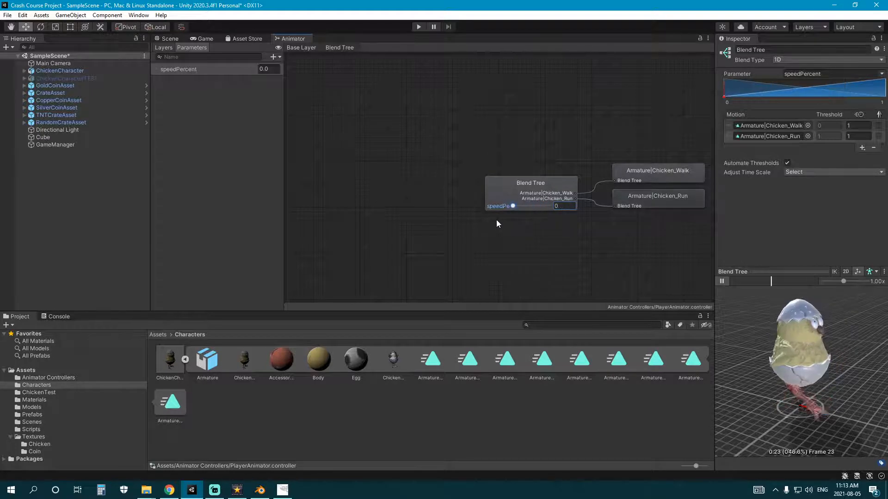
click(410, 206)
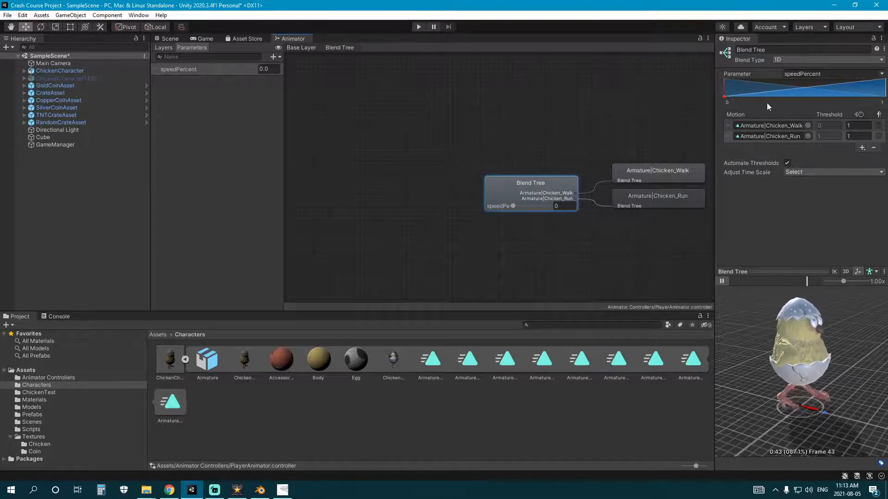
click(853, 136)
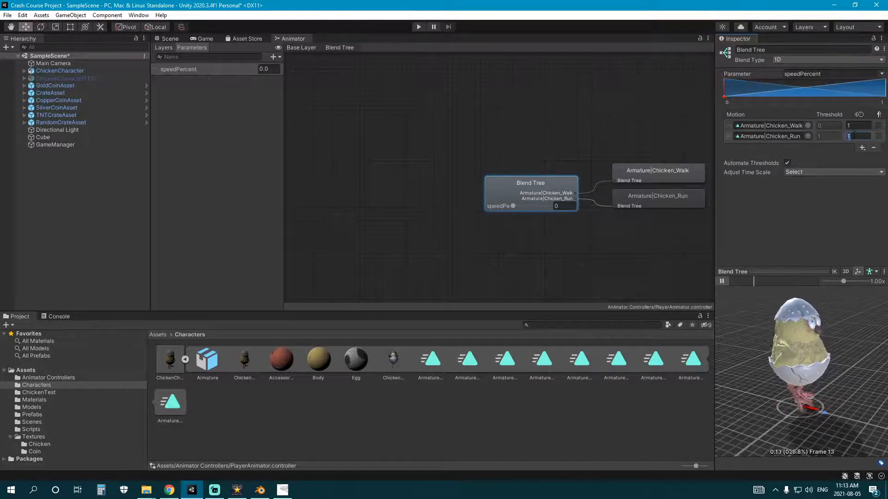
click(853, 126)
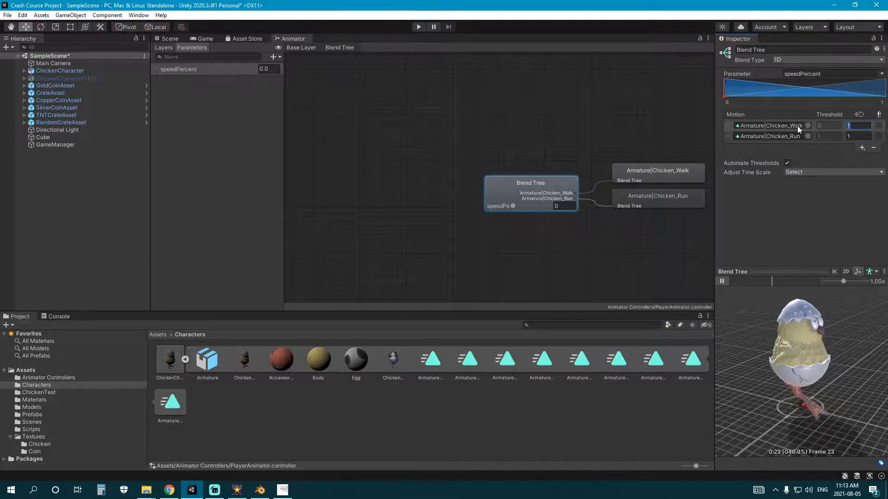
click(512, 206)
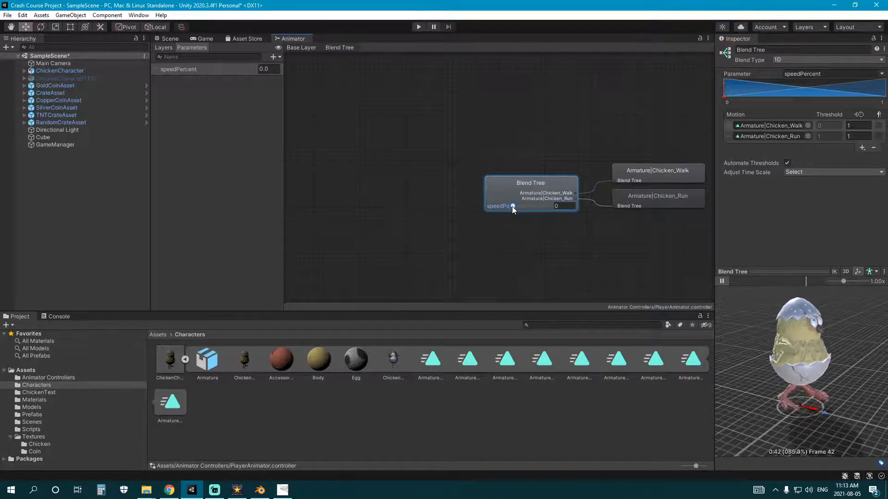
drag(511, 207, 559, 219)
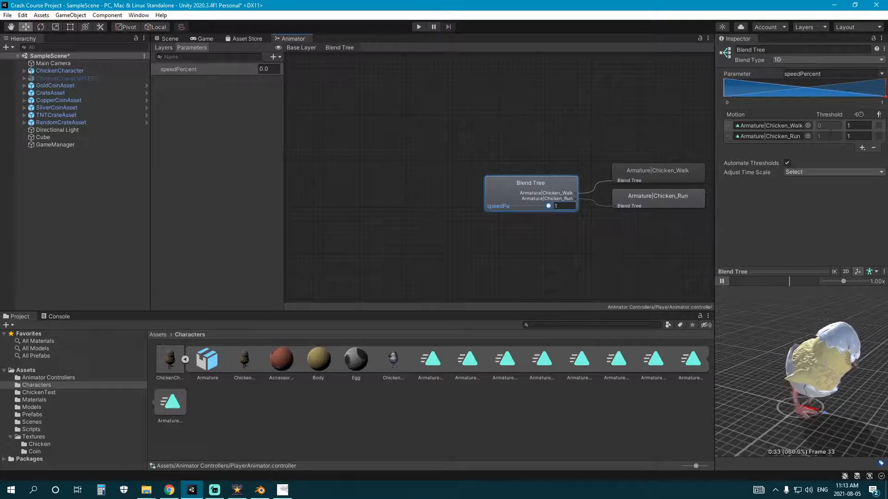
Turn Automate Thresholds off and back on, and return the blend preview's speedPercent to 0
click(787, 164)
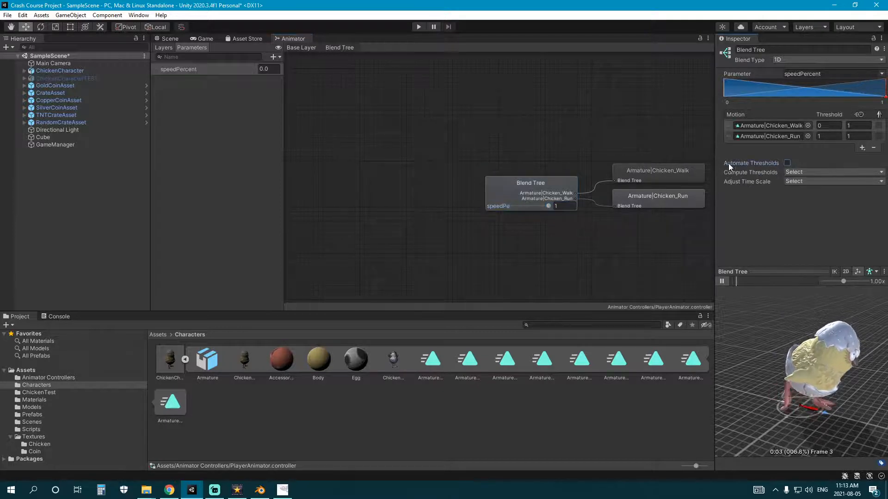
click(828, 136)
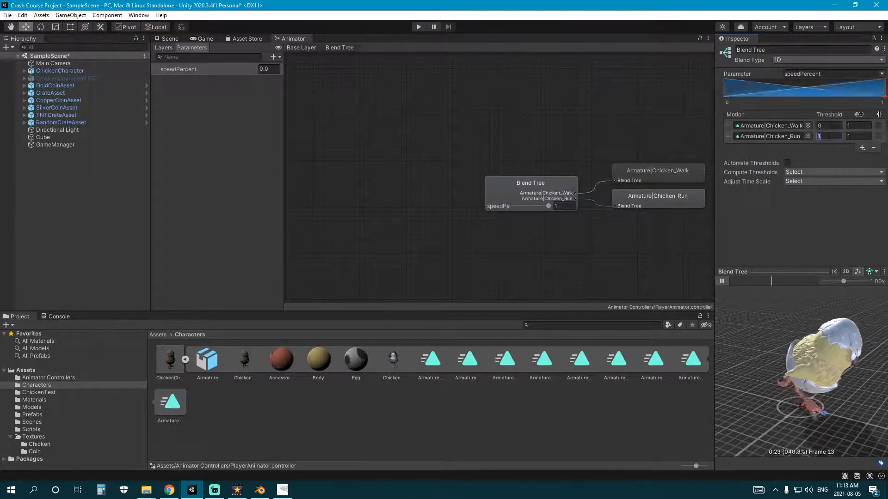
click(788, 164)
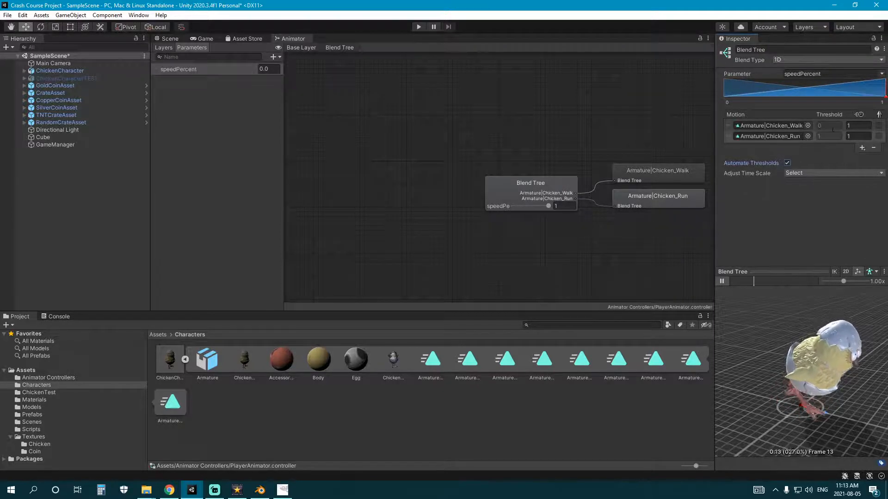
drag(549, 205, 510, 207)
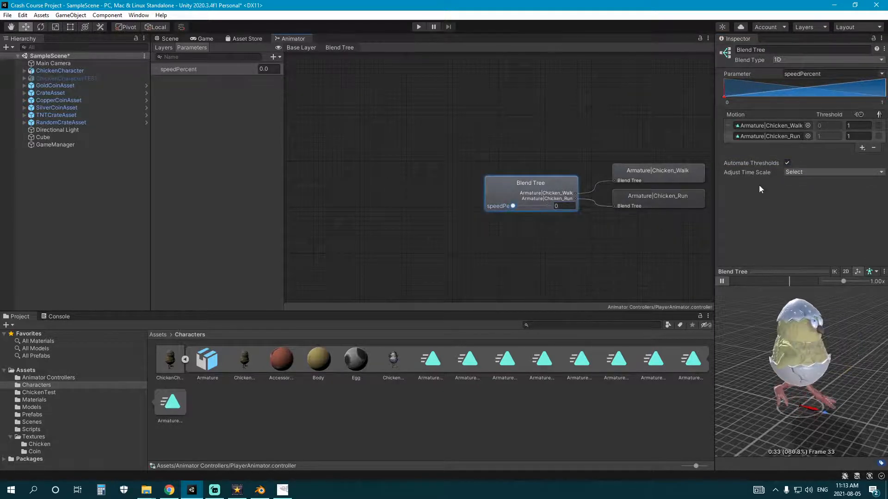
Return to the Base Layer graph and move the Blend Tree state beneath Chicken_Idle
click(168, 50)
click(196, 75)
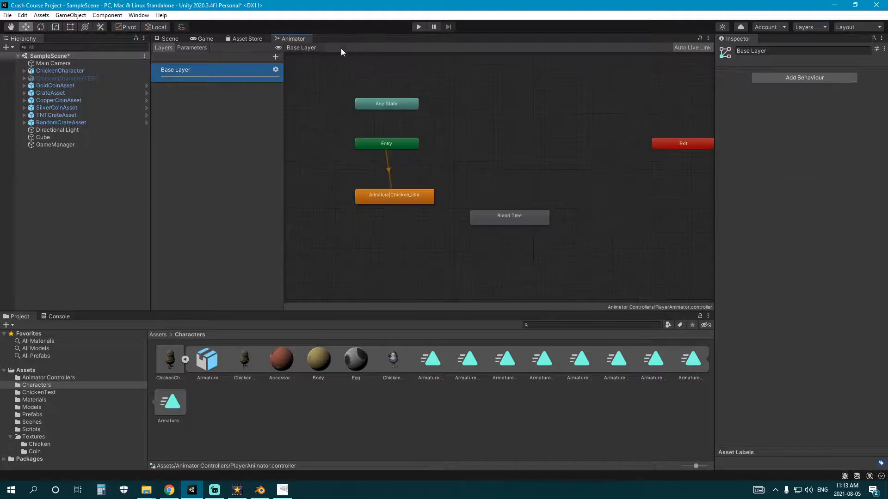
drag(498, 216, 392, 230)
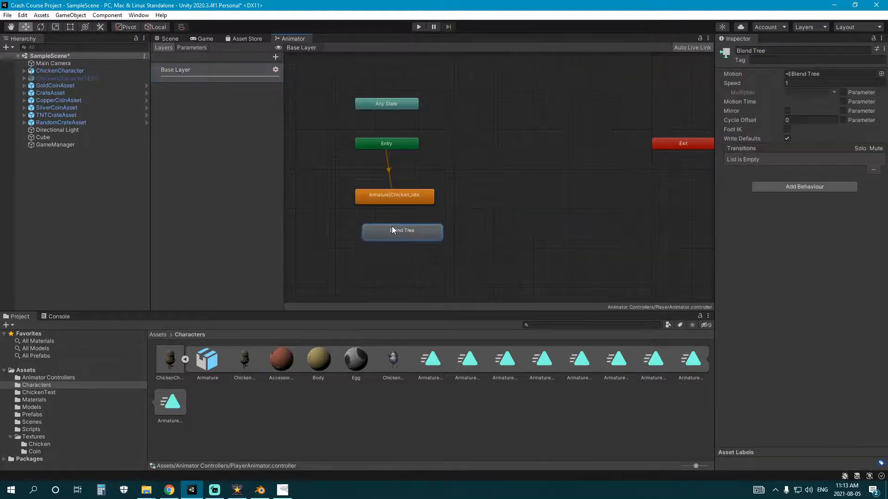
Rename the Blend Tree state to Locomotion
click(820, 74)
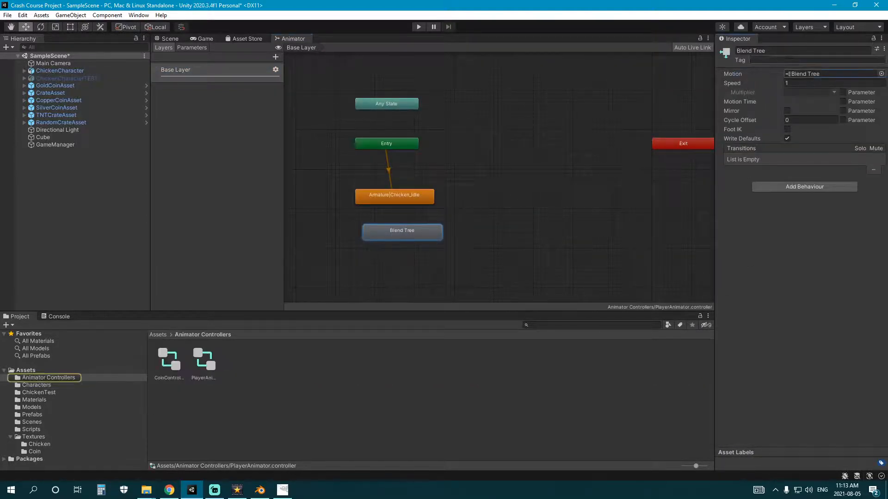
drag(770, 54, 724, 69)
text(Locomo)
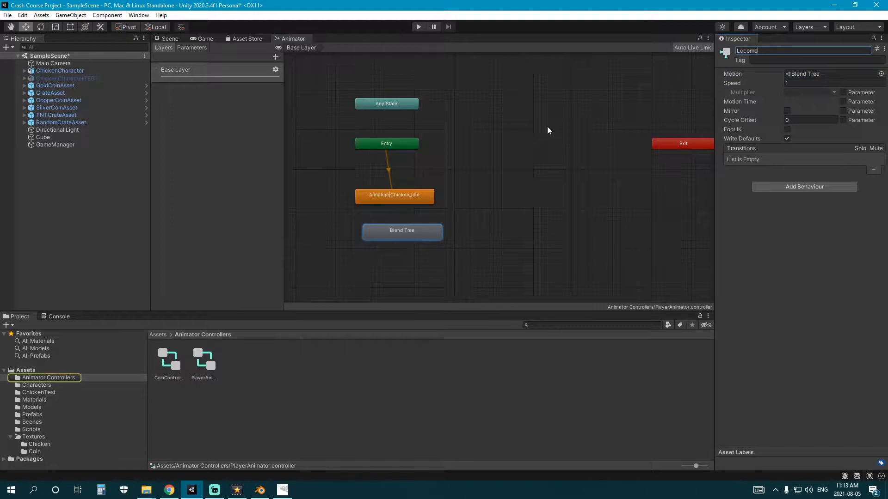
text(tion)
click(547, 126)
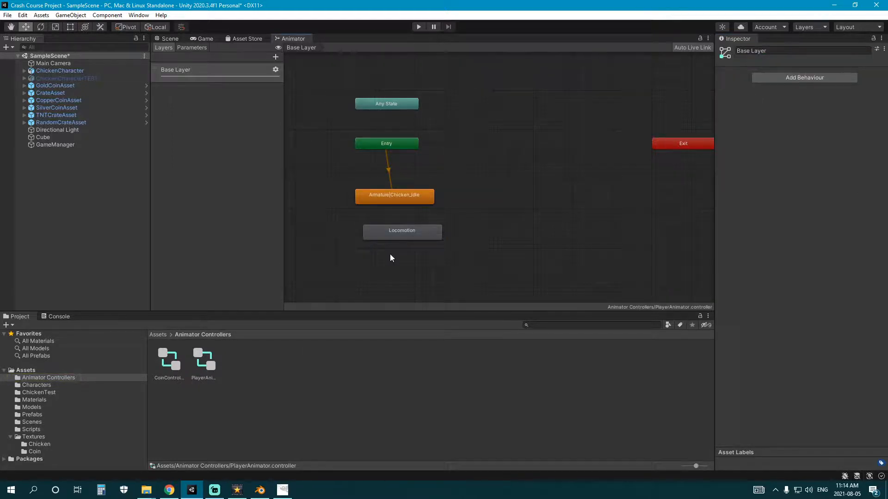
Create a transition from Chicken_Idle to Locomotion with a condition requiring speedPercent Greater than 0.05
right_click(405, 200)
click(418, 205)
click(401, 233)
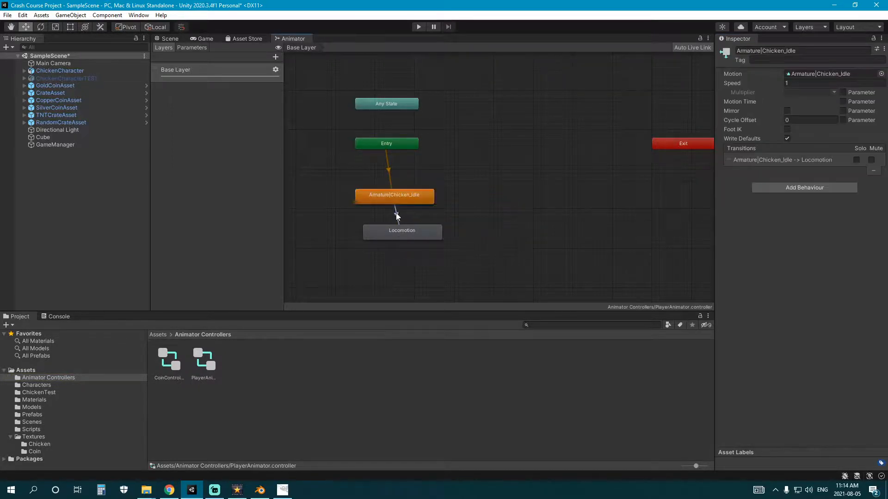
click(396, 213)
click(856, 262)
click(761, 252)
click(763, 260)
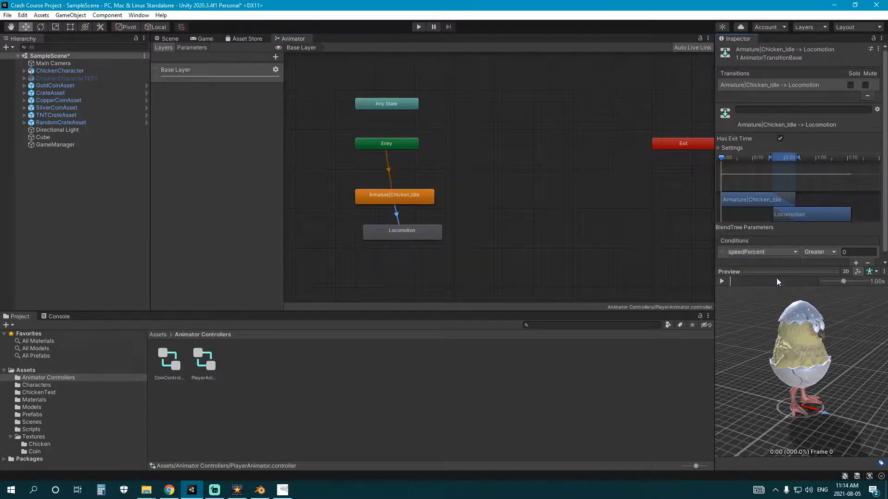
click(854, 252)
text(.05)
Disable Has Exit Time on the Idle-to-Locomotion transition and shorten its blend range
click(780, 139)
drag(796, 158, 785, 161)
click(437, 208)
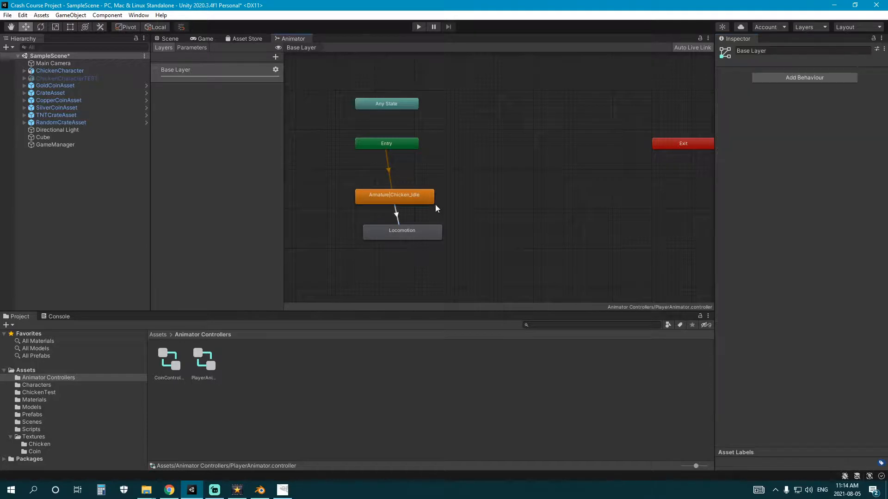
Move the Locomotion state slightly lower and create a transition from it back to Chicken_Idle
drag(402, 231, 402, 244)
right_click(408, 246)
click(432, 251)
click(411, 205)
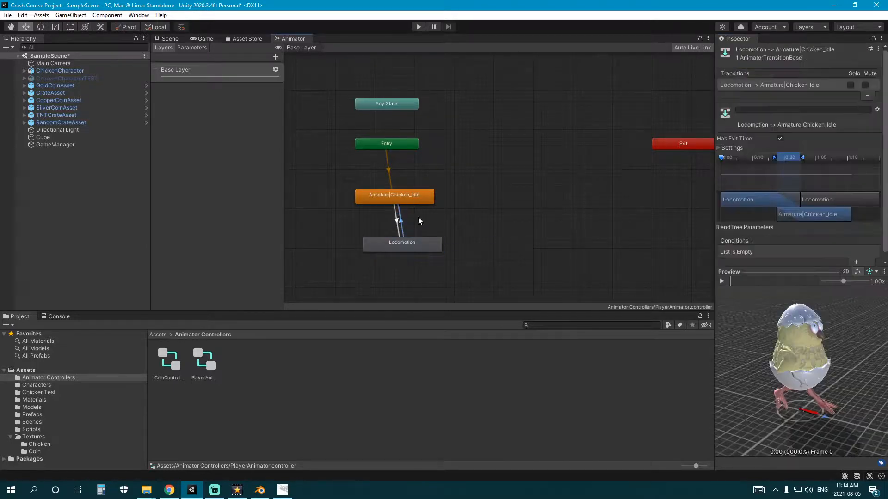
Disable Has Exit Time on the Locomotion-to-Idle transition and add a condition requiring speedPercent Less than 0.05
click(780, 139)
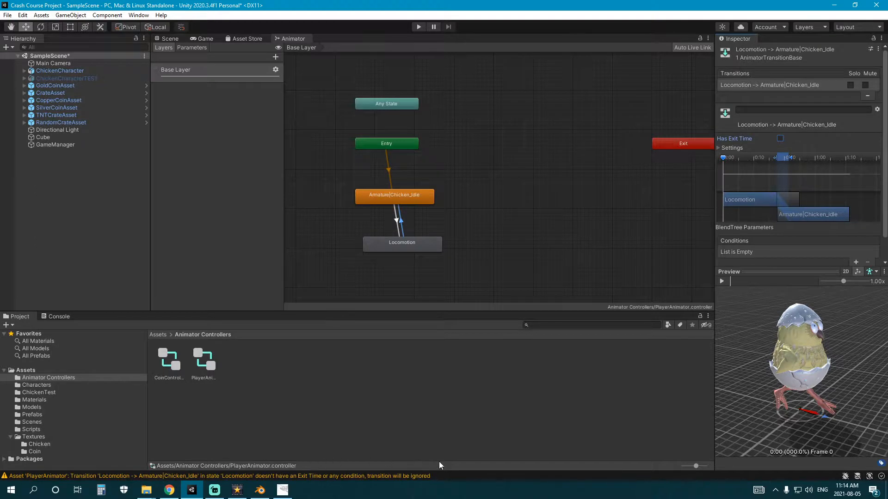
click(856, 262)
click(762, 252)
click(756, 282)
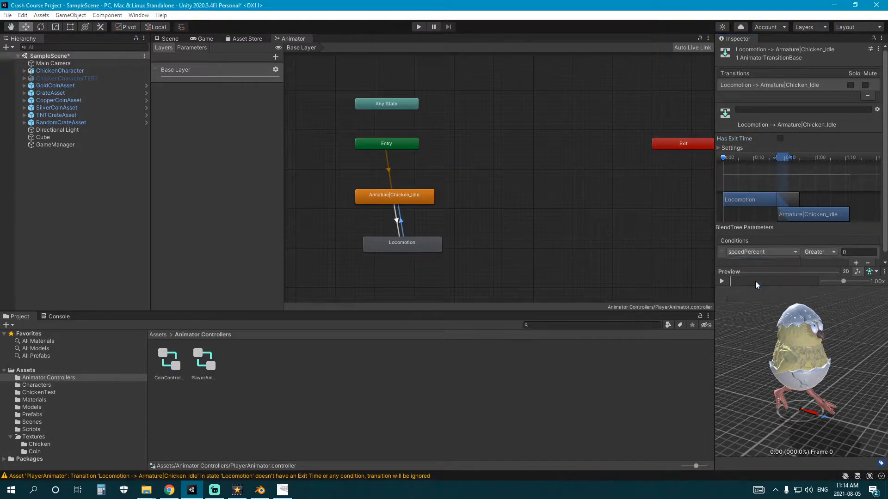
click(817, 252)
click(825, 272)
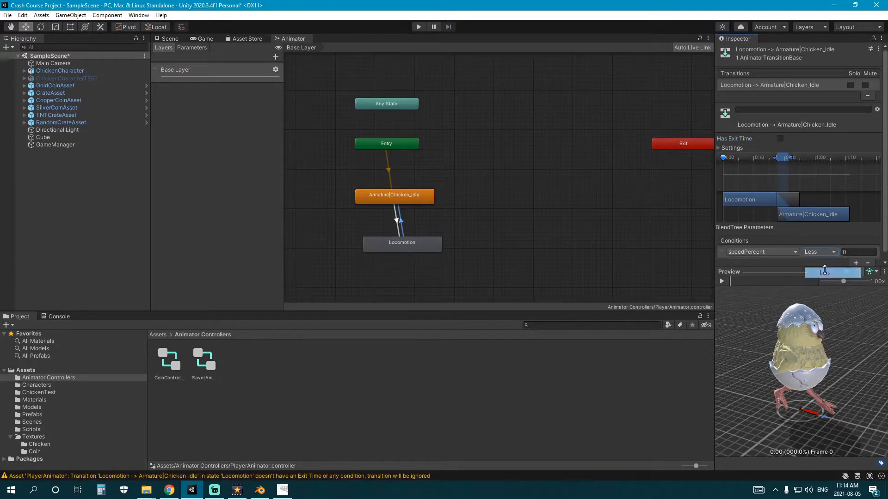
click(858, 252)
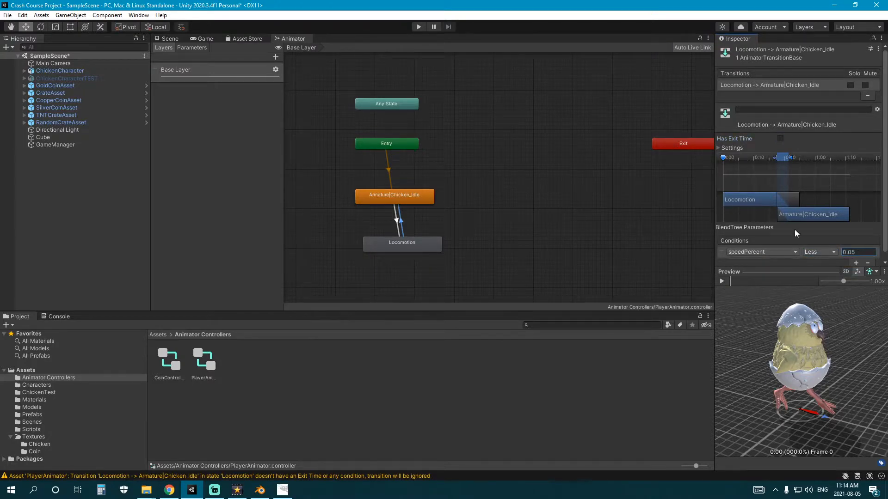
Deselect the transition and switch to the Scene view
click(456, 223)
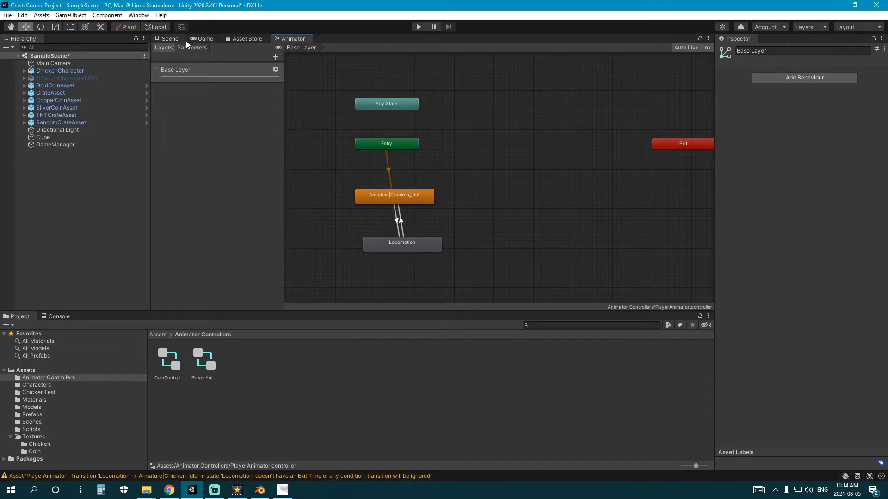
click(173, 39)
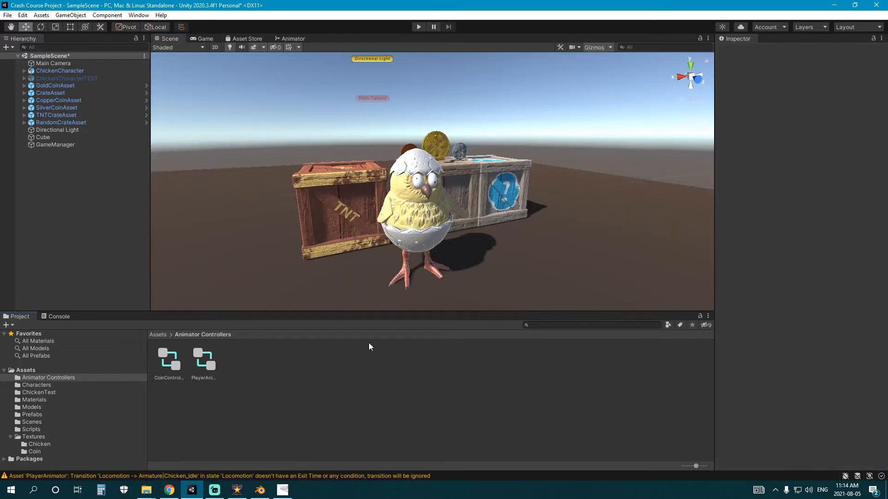